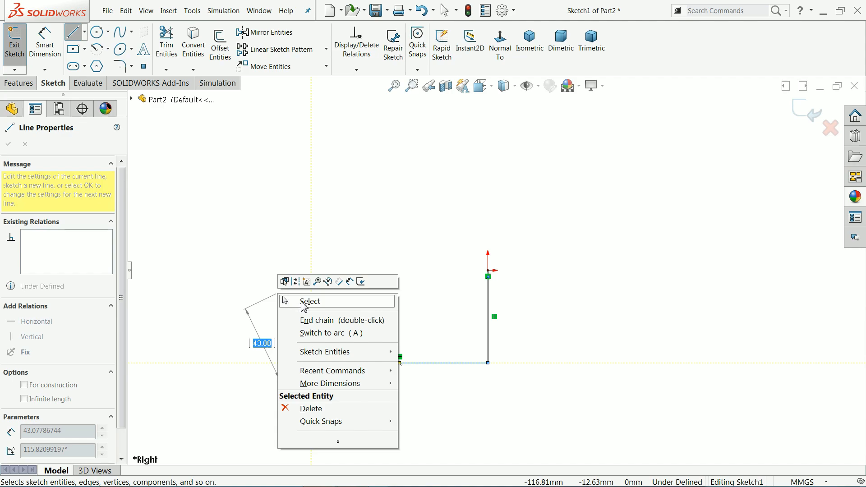
Step: End the line chain and dimension the vertical line to 200 mm
{"action": "left_click", "coordinate": [305, 302]}
{"action": "scroll", "coordinate": [440, 381], "scroll_direction": "down", "scroll_amount": 2}
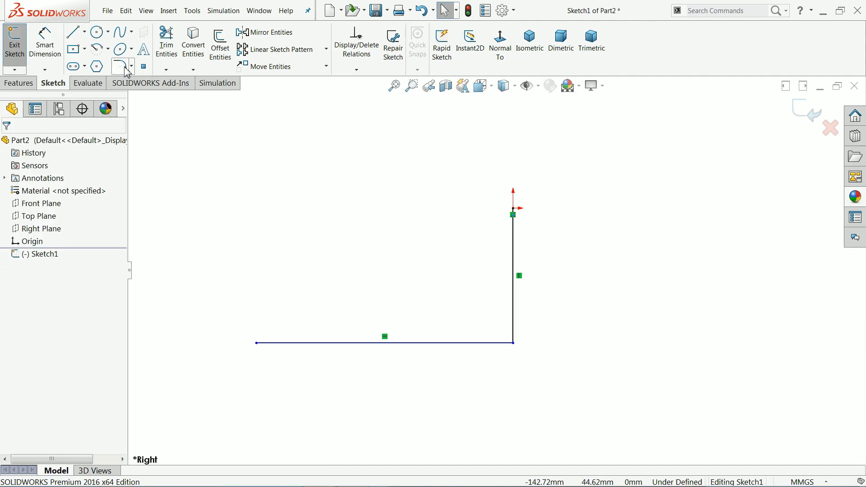
{"action": "left_click", "coordinate": [44, 43]}
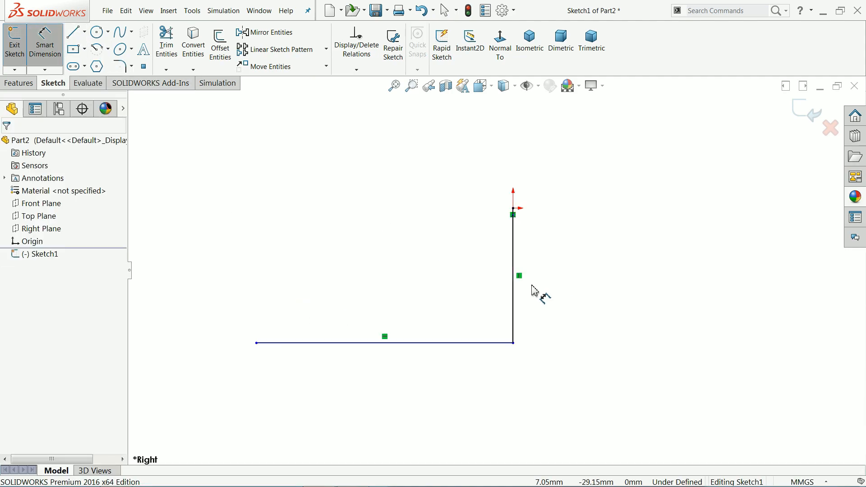
{"action": "left_click", "coordinate": [514, 290]}
{"action": "left_click", "coordinate": [607, 289]}
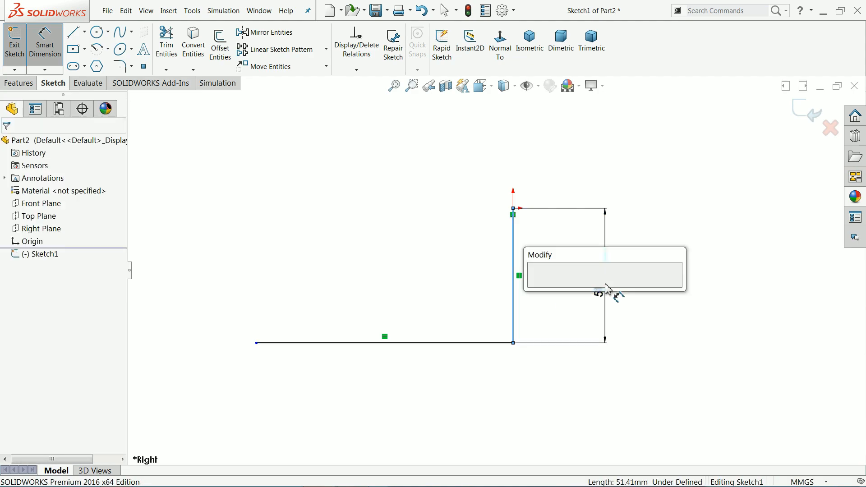
{"action": "type", "text": "200"}
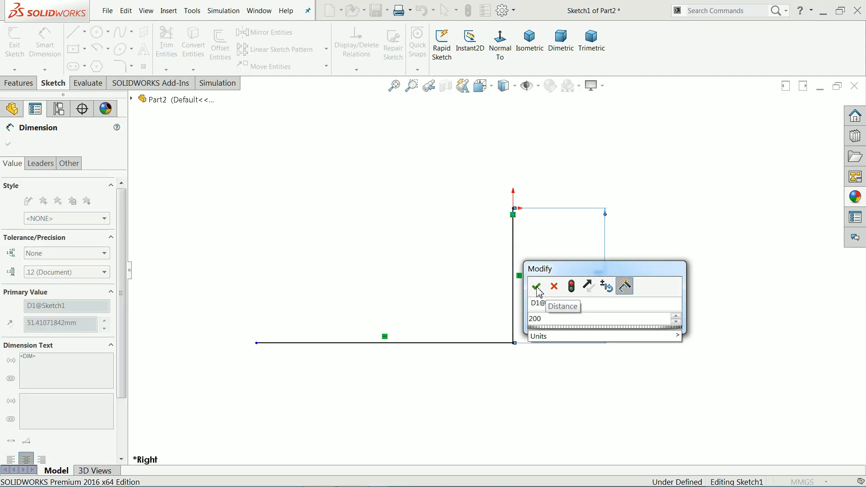
{"action": "left_click", "coordinate": [537, 288]}
Step: Dimension the horizontal line to 300 mm
{"action": "left_click", "coordinate": [387, 344]}
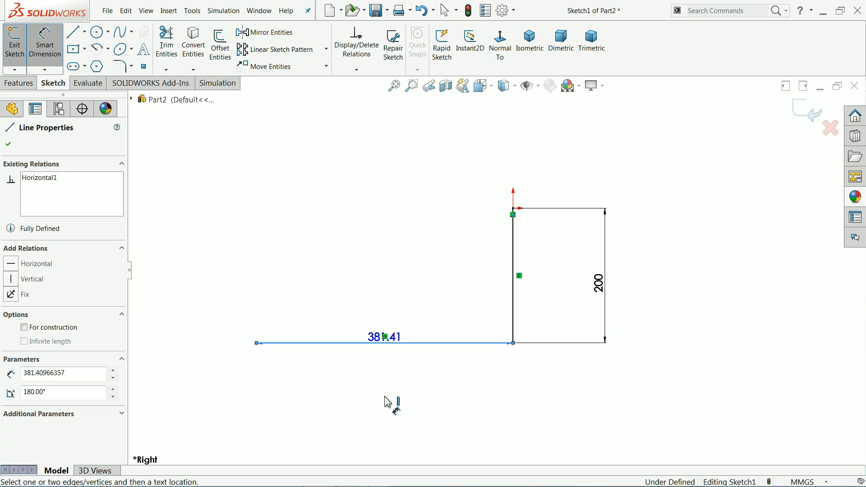
{"action": "left_click", "coordinate": [390, 405]}
{"action": "type", "text": "300"}
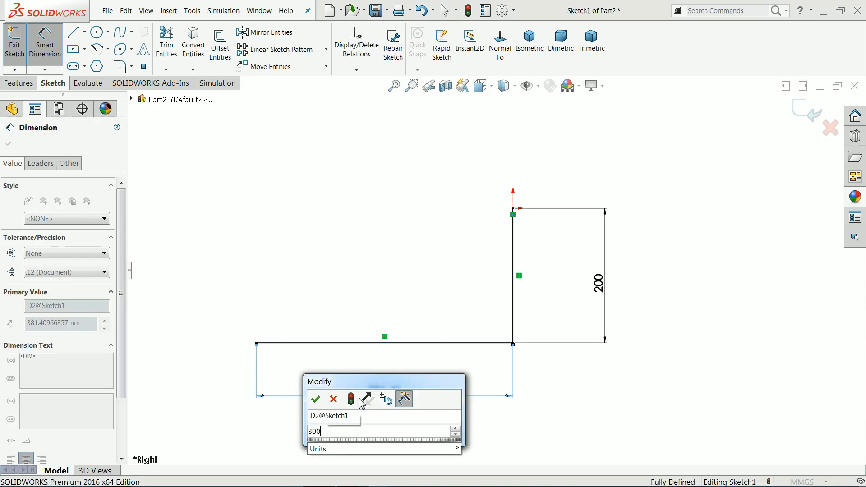
{"action": "left_click", "coordinate": [316, 399]}
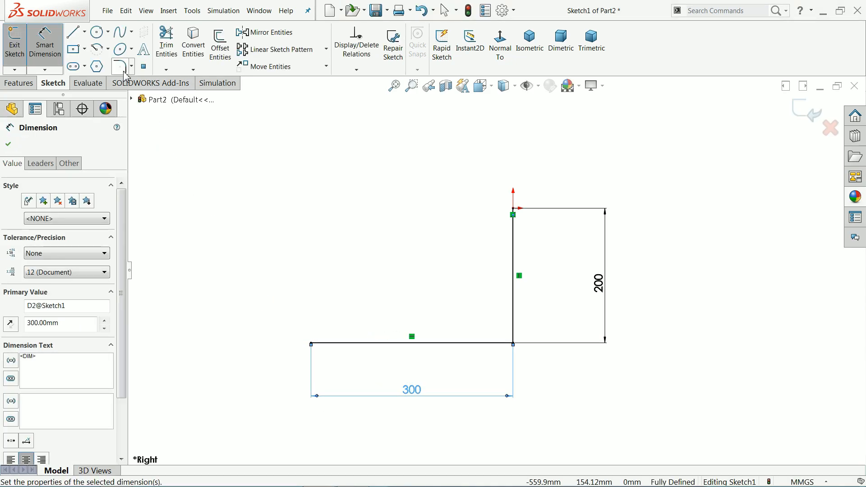
Step: Round the corner between the two lines with a 75 mm sketch fillet and exit the path sketch
{"action": "left_click", "coordinate": [120, 67]}
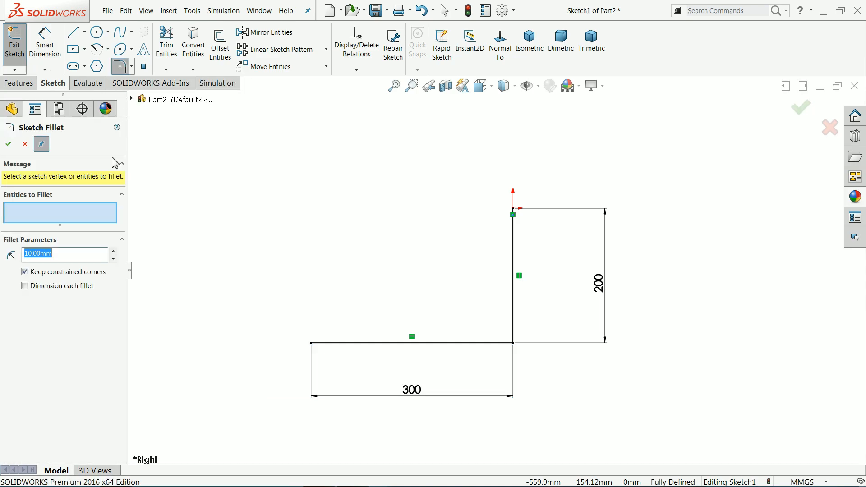
{"action": "left_click", "coordinate": [513, 344]}
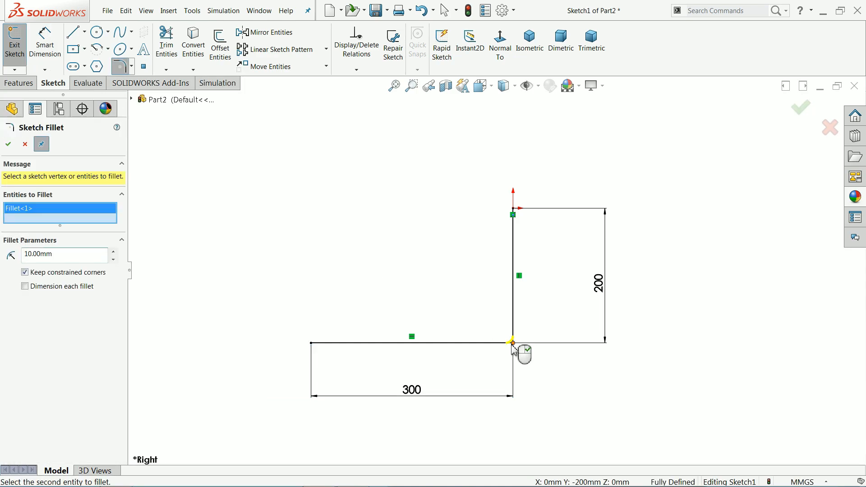
{"action": "left_click_drag", "start_coordinate": [58, 257], "coordinate": [22, 256]}
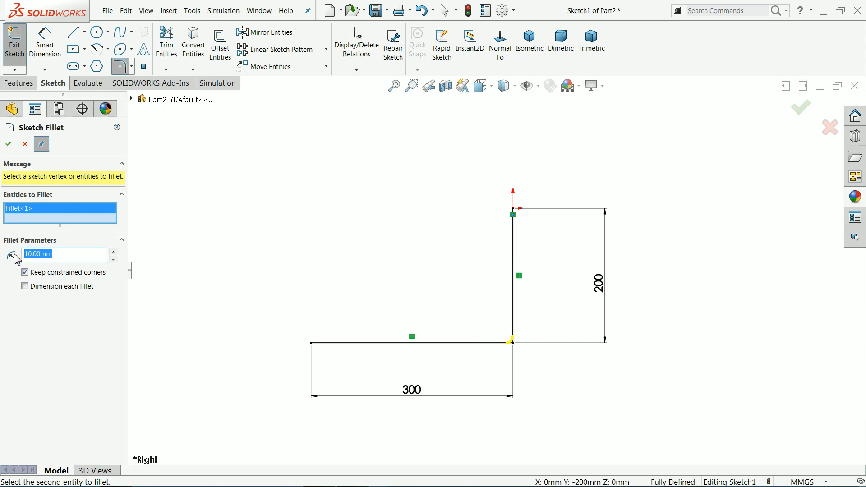
{"action": "type", "text": "75"}
{"action": "key", "text": "Return"}
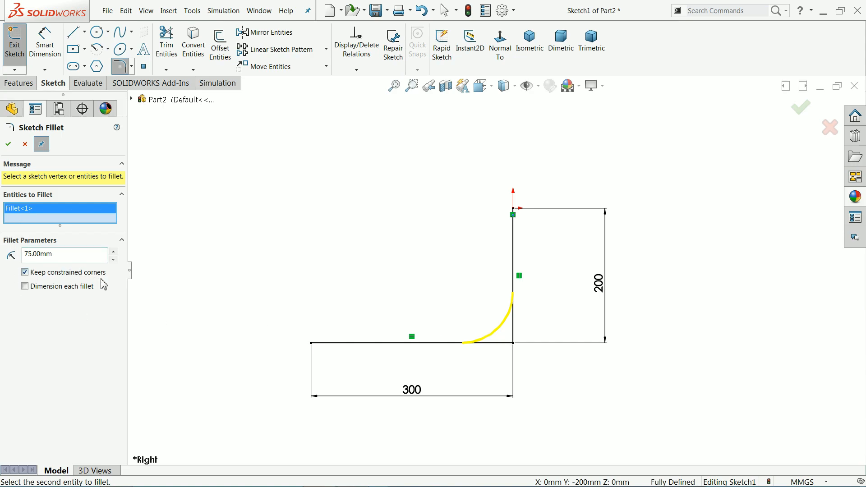
{"action": "left_click", "coordinate": [8, 144]}
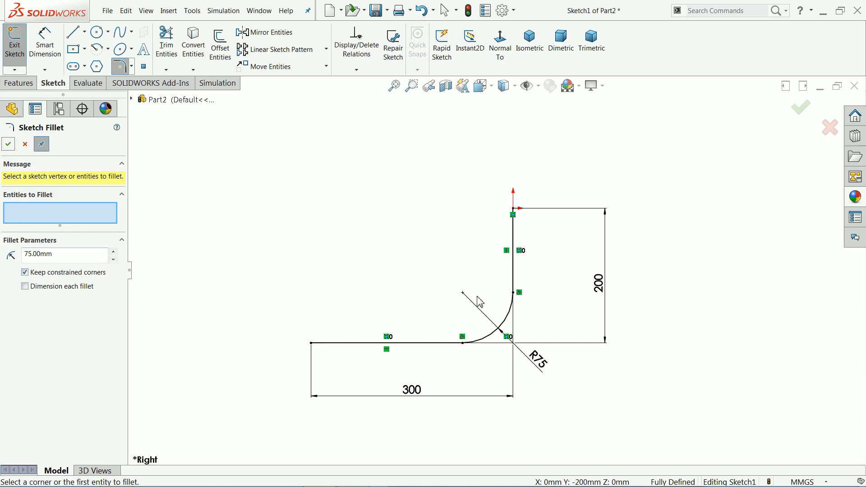
{"action": "left_click", "coordinate": [801, 110]}
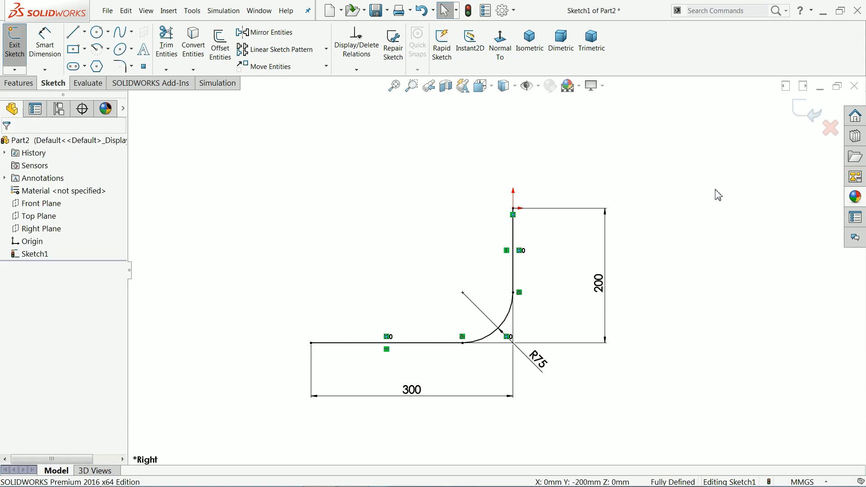
{"action": "left_click", "coordinate": [807, 111]}
Step: Sketch a 100 mm diameter circle on the Top Plane, centred on the upper endpoint of the path, and exit the sketch
{"action": "mouse_move", "coordinate": [274, 257]}
{"action": "middle_mouse_down"}
{"action": "mouse_move", "coordinate": [317, 253]}
{"action": "mouse_move", "coordinate": [337, 294]}
{"action": "mouse_move", "coordinate": [315, 292]}
{"action": "mouse_move", "coordinate": [330, 295]}
{"action": "middle_mouse_up"}
{"action": "left_click", "coordinate": [329, 295]}
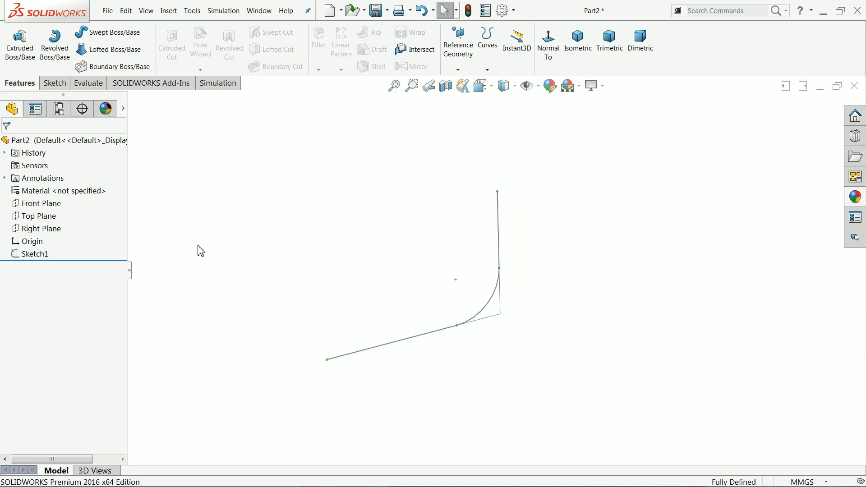
{"action": "left_click", "coordinate": [37, 216]}
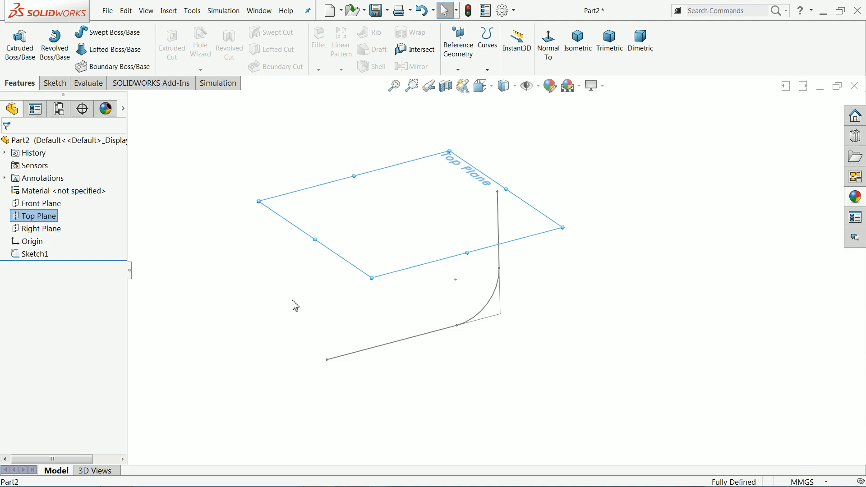
{"action": "mouse_move", "coordinate": [296, 306]}
{"action": "middle_mouse_down"}
{"action": "mouse_move", "coordinate": [288, 242]}
{"action": "mouse_move", "coordinate": [286, 315]}
{"action": "mouse_move", "coordinate": [315, 286]}
{"action": "mouse_move", "coordinate": [302, 316]}
{"action": "middle_mouse_up"}
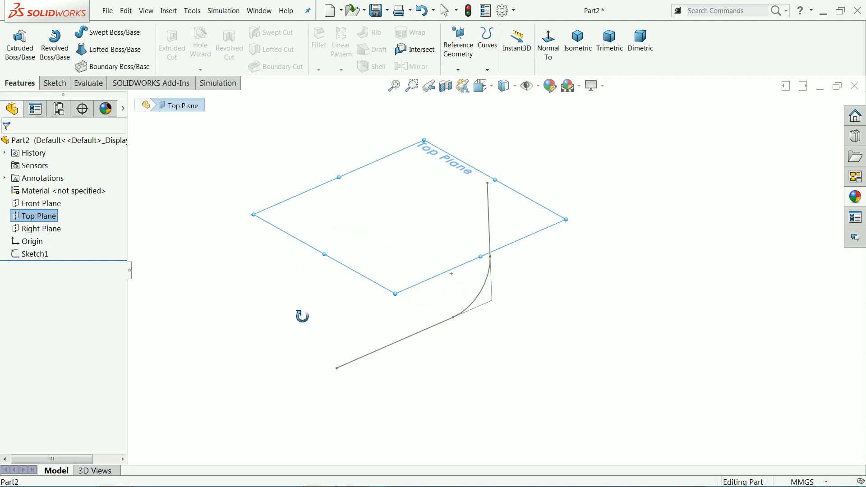
{"action": "scroll", "coordinate": [494, 192], "scroll_direction": "down", "scroll_amount": 4}
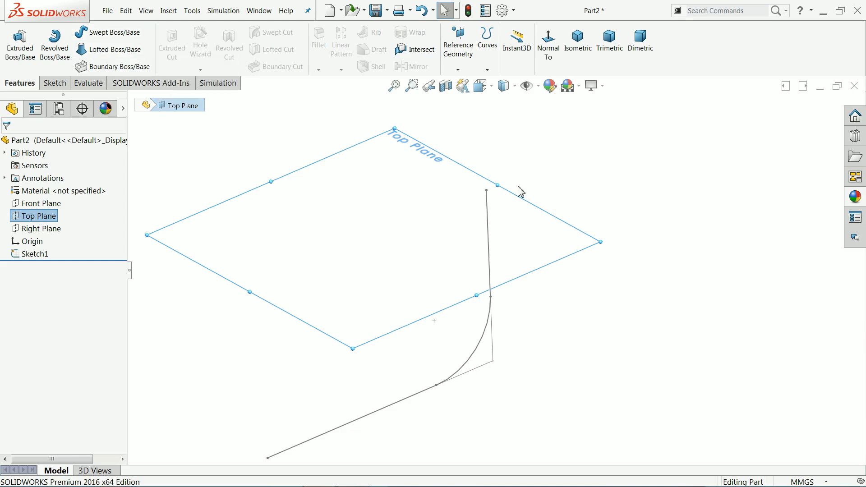
{"action": "left_click", "coordinate": [54, 83]}
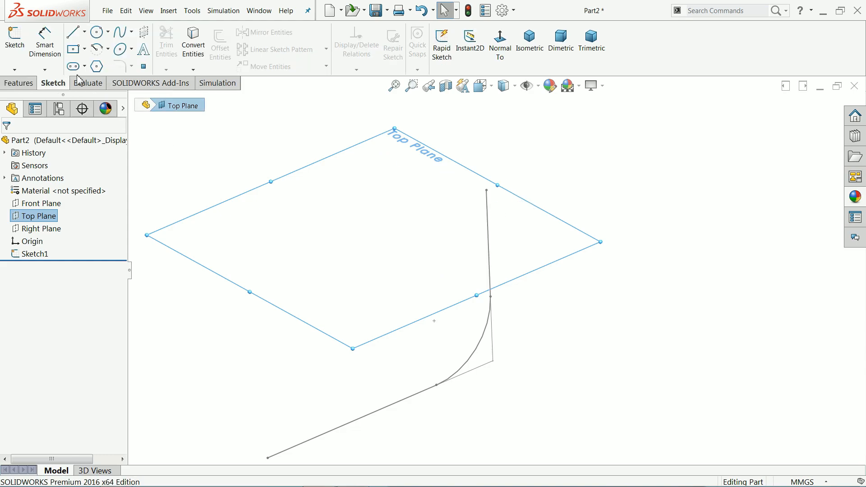
{"action": "left_click", "coordinate": [97, 32]}
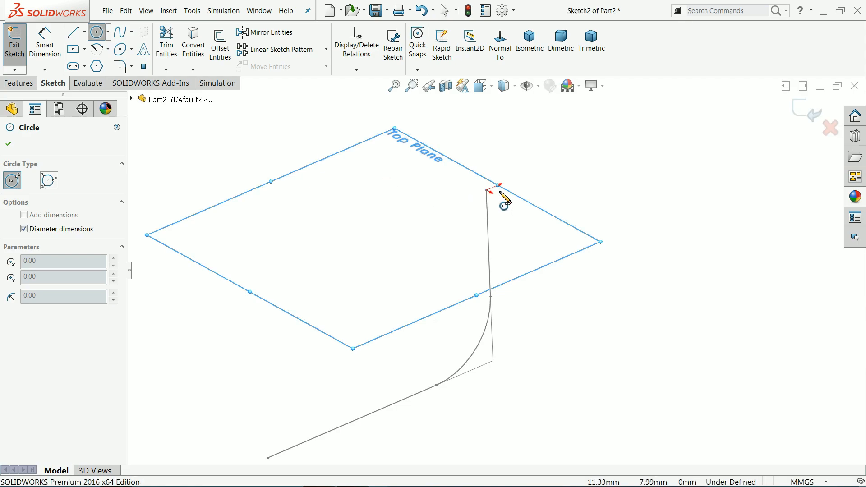
{"action": "left_click", "coordinate": [486, 190]}
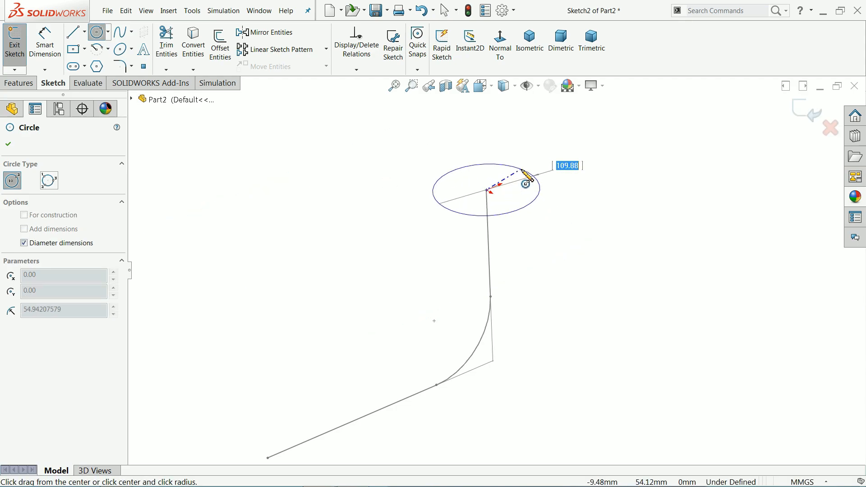
{"action": "type", "text": "100"}
{"action": "key", "text": "Return"}
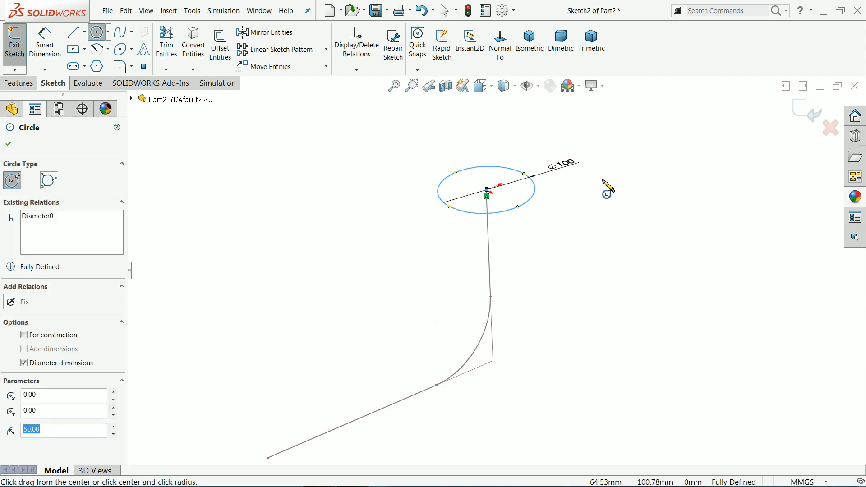
{"action": "right_click", "coordinate": [610, 183]}
{"action": "left_click", "coordinate": [648, 191]}
{"action": "mouse_move", "coordinate": [602, 221]}
{"action": "middle_mouse_down"}
{"action": "mouse_move", "coordinate": [612, 219]}
{"action": "mouse_move", "coordinate": [602, 210]}
{"action": "middle_mouse_up"}
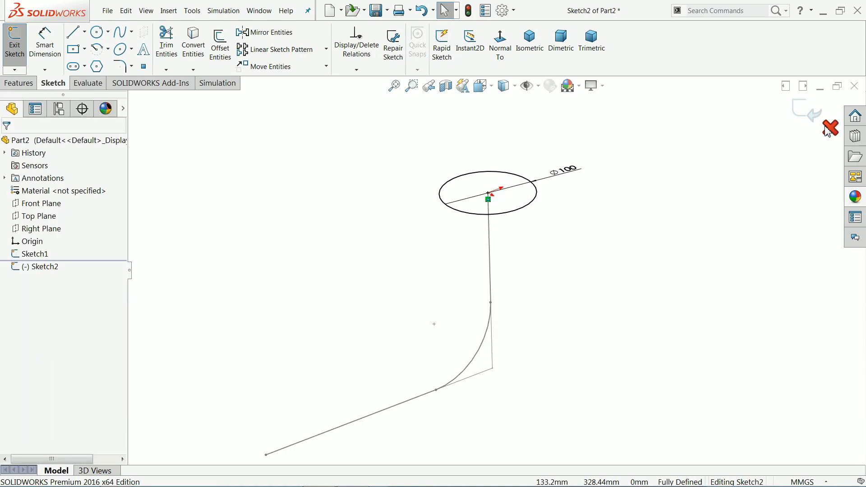
{"action": "left_click", "coordinate": [807, 113]}
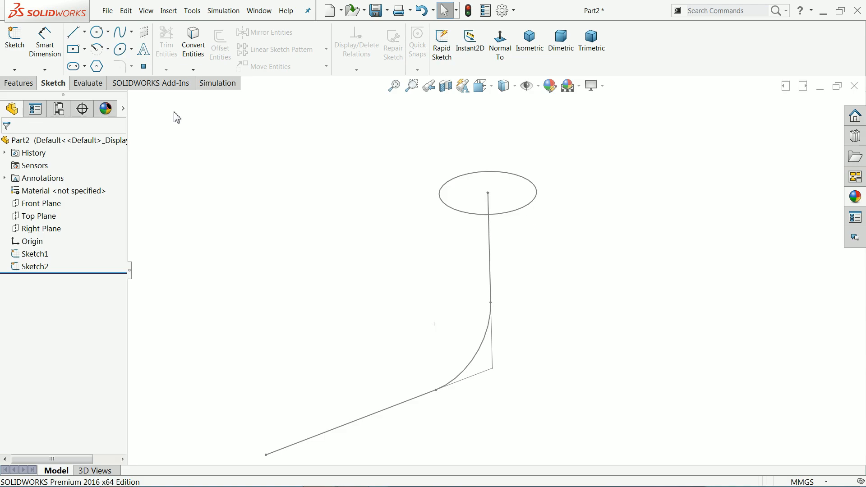
Step: Start a Swept Boss/Base with the circle as the profile and the filleted L-shaped sketch as the path
{"action": "left_click", "coordinate": [18, 83]}
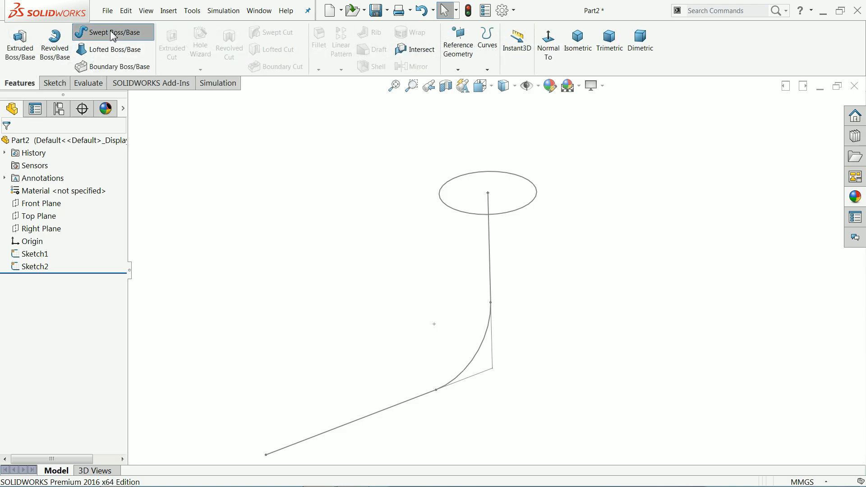
{"action": "left_click", "coordinate": [114, 35]}
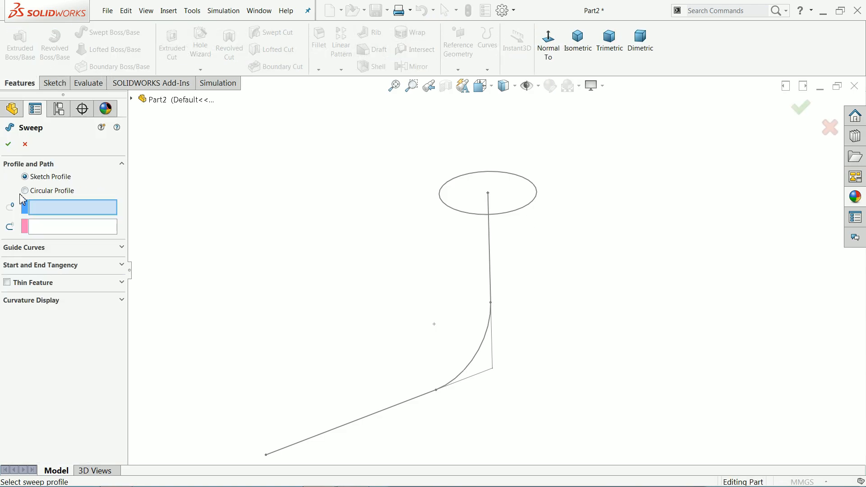
{"action": "left_click", "coordinate": [457, 211]}
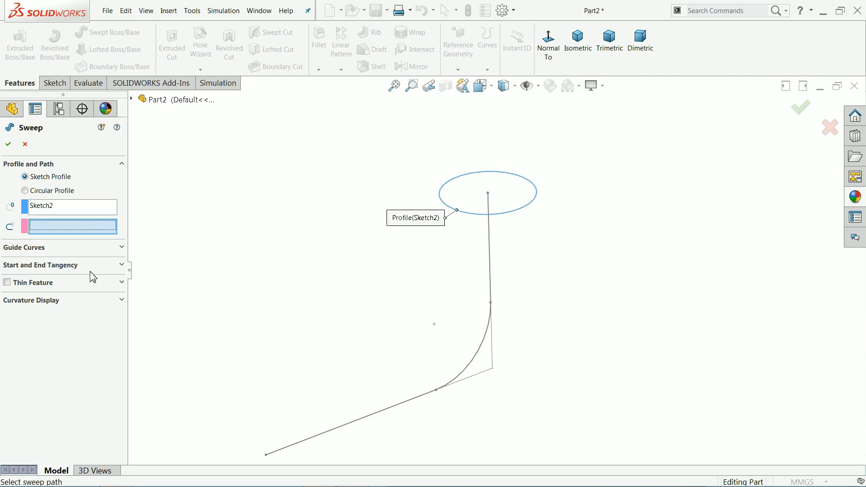
{"action": "left_click", "coordinate": [489, 250]}
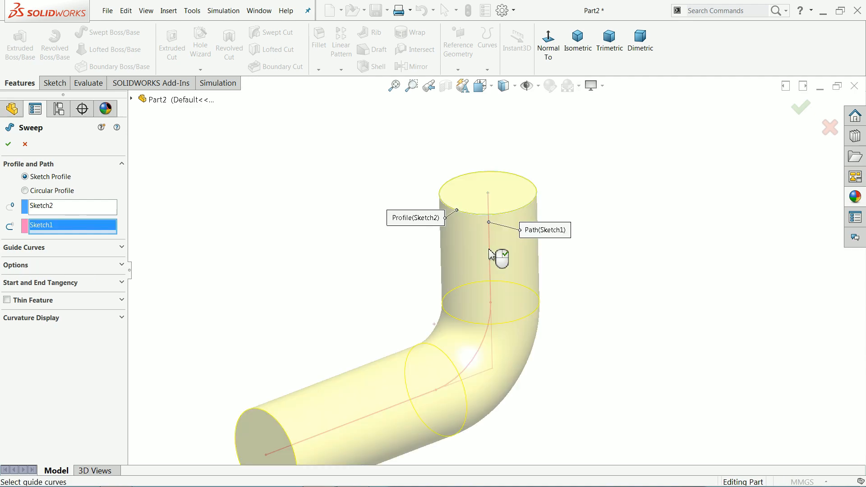
{"action": "scroll", "coordinate": [498, 264], "scroll_direction": "up", "scroll_amount": 2}
{"action": "scroll", "coordinate": [476, 335], "scroll_direction": "down", "scroll_amount": 2}
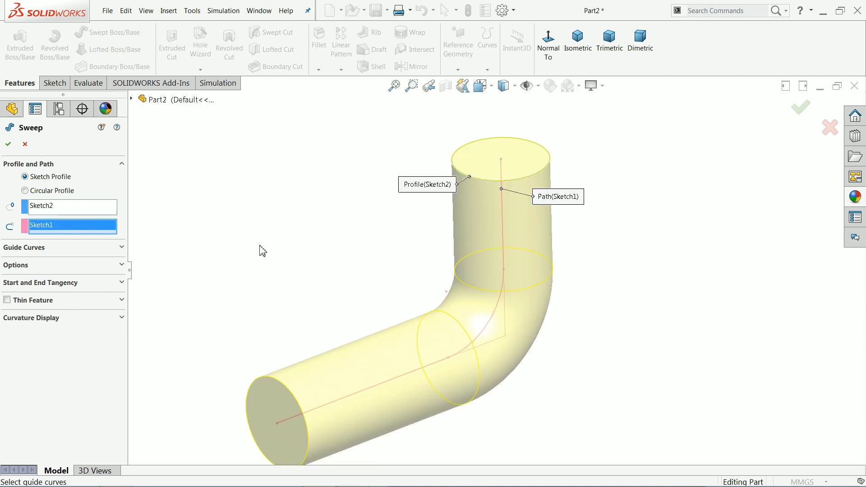
Step: Make the sweep a one-direction thin feature with a 10 mm wall, reversed to thicken inward, and accept it
{"action": "left_click", "coordinate": [7, 300]}
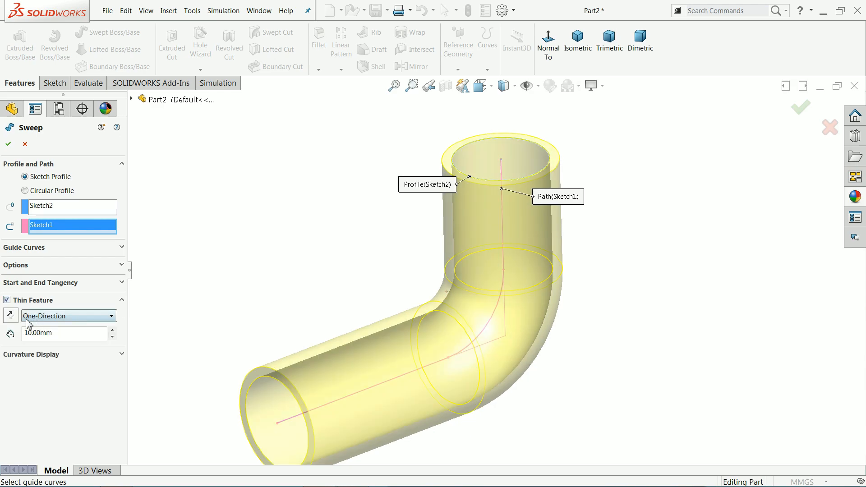
{"action": "left_click_drag", "start_coordinate": [55, 334], "coordinate": [20, 337]}
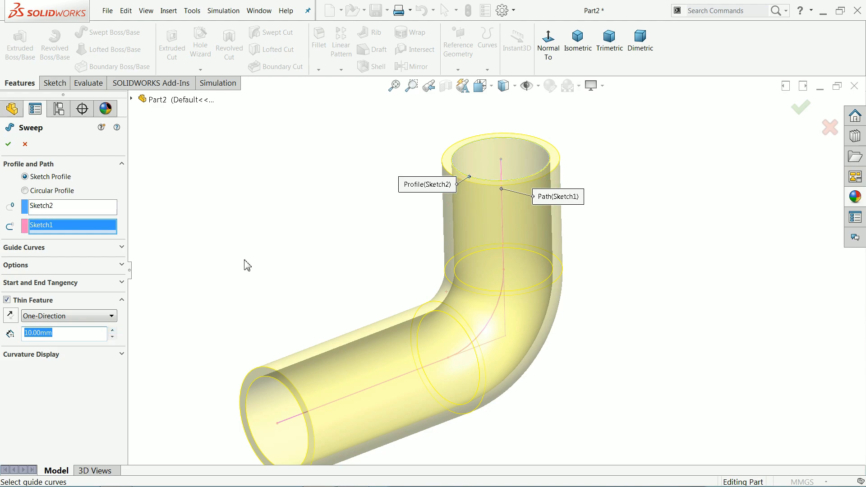
{"action": "left_click", "coordinate": [13, 319]}
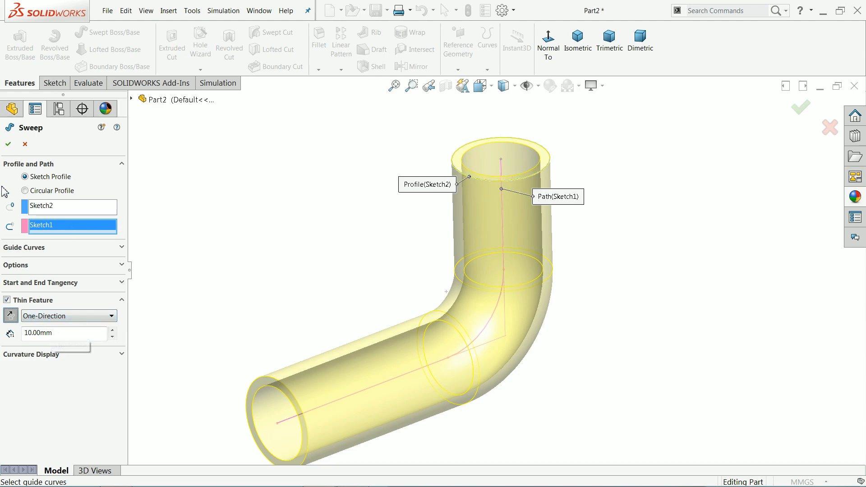
{"action": "left_click", "coordinate": [7, 145]}
Step: Consult the exercise 101 drawing, return to SOLIDWORKS and start a sketch on the annular end face of the horizontal pipe
{"action": "key", "text": "alt+Tab"}
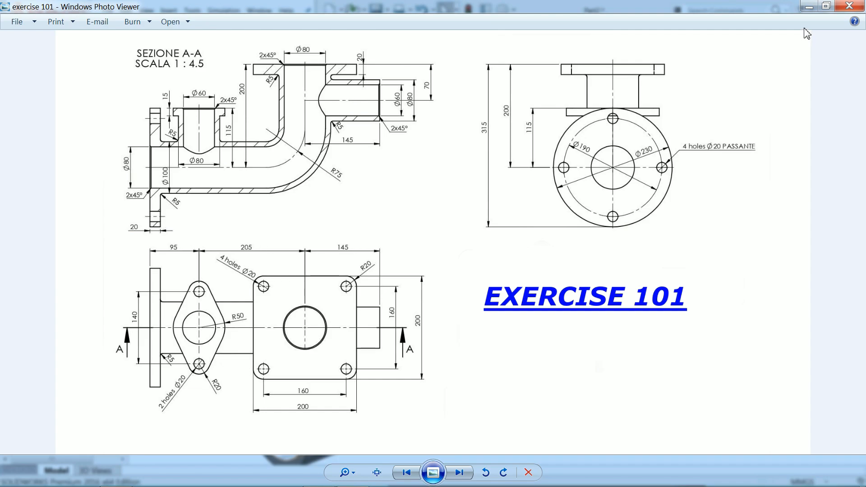
{"action": "left_click", "coordinate": [810, 7]}
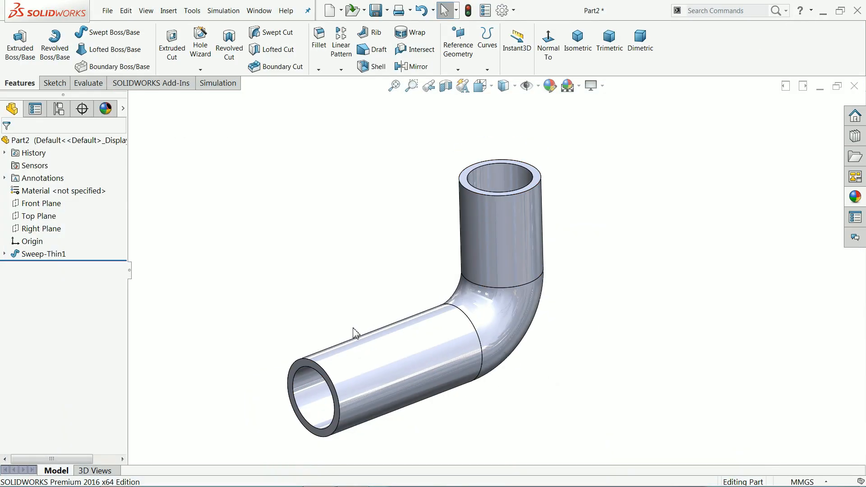
{"action": "scroll", "coordinate": [368, 379], "scroll_direction": "down", "scroll_amount": 4}
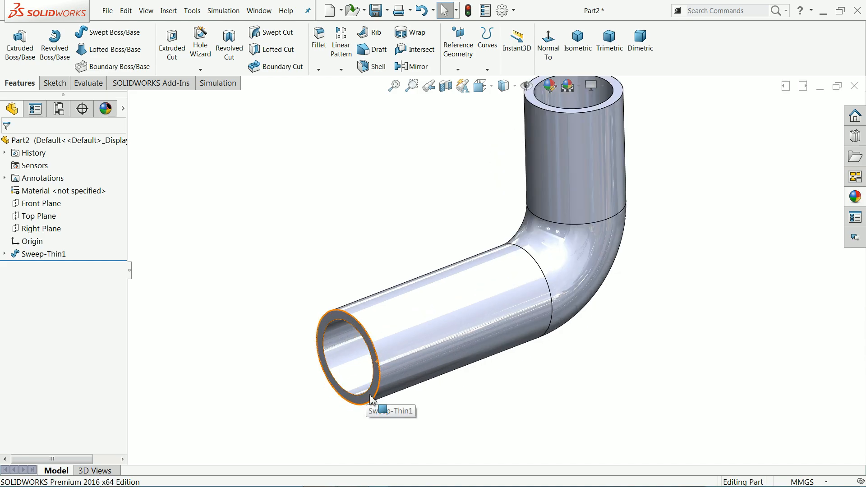
{"action": "left_click", "coordinate": [371, 400]}
{"action": "left_click", "coordinate": [407, 369]}
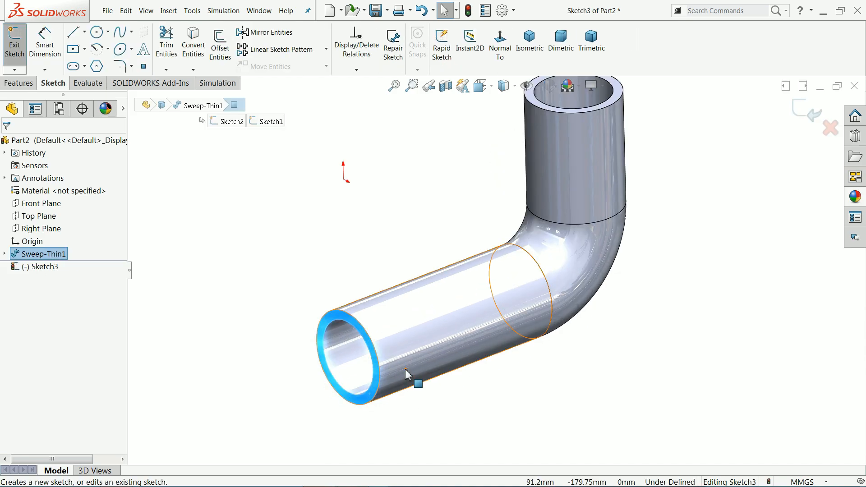
{"action": "scroll", "coordinate": [409, 384], "scroll_direction": "up", "scroll_amount": 1}
{"action": "scroll", "coordinate": [418, 379], "scroll_direction": "down", "scroll_amount": 3}
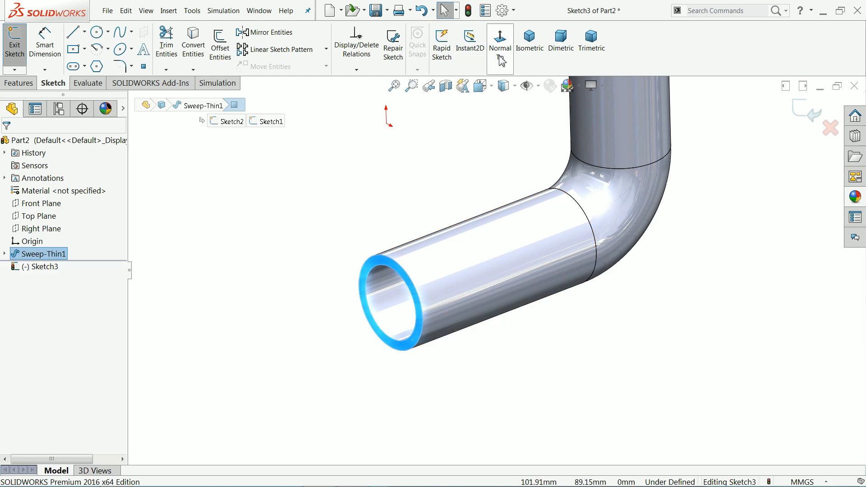
Step: Sketch a 230 mm diameter circle centred on the pipe's end opening as the flange outline
{"action": "left_click", "coordinate": [96, 32]}
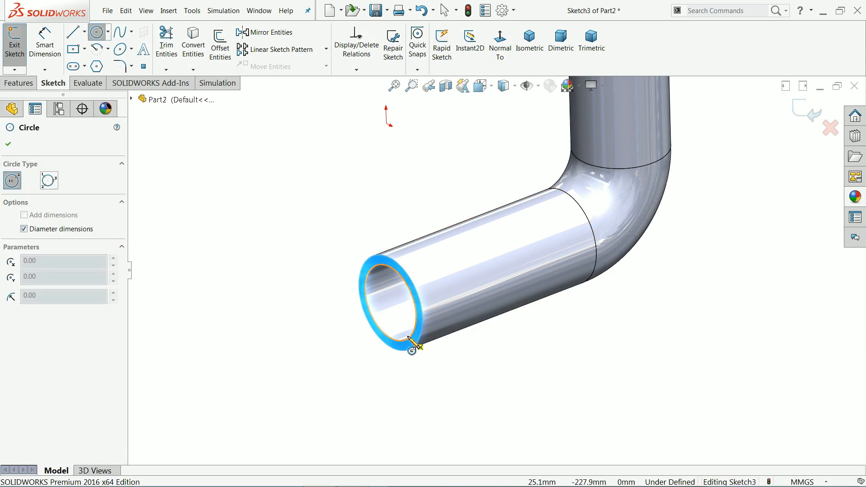
{"action": "left_click", "coordinate": [391, 303]}
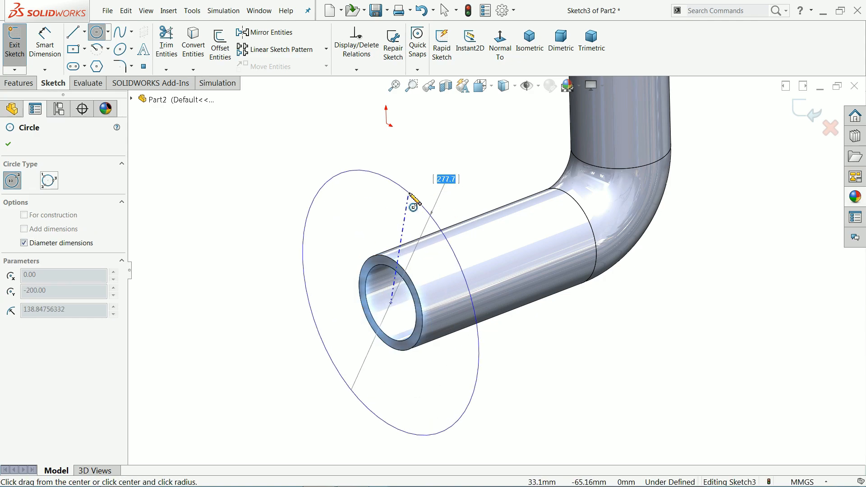
{"action": "type", "text": "230"}
{"action": "key", "text": "Return"}
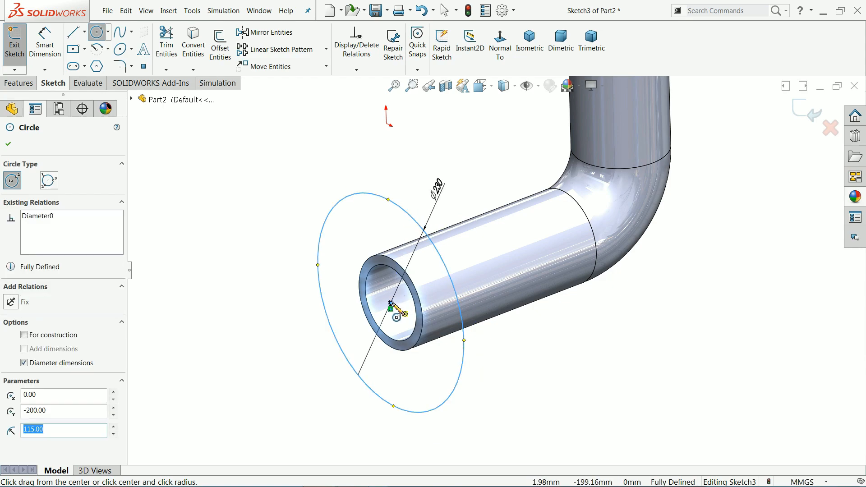
Step: Sketch a concentric 190 mm diameter circle and make it construction geometry to serve as the bolt circle
{"action": "left_click", "coordinate": [392, 303]}
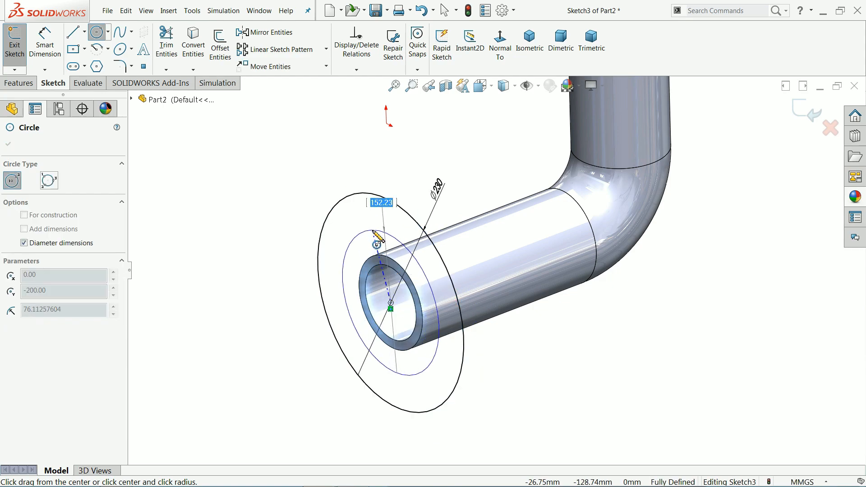
{"action": "type", "text": "190"}
{"action": "key", "text": "Return"}
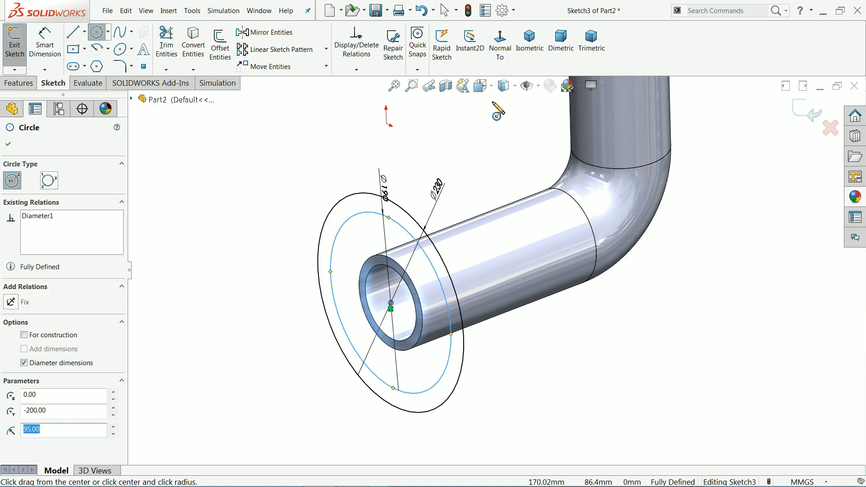
{"action": "left_click", "coordinate": [501, 52]}
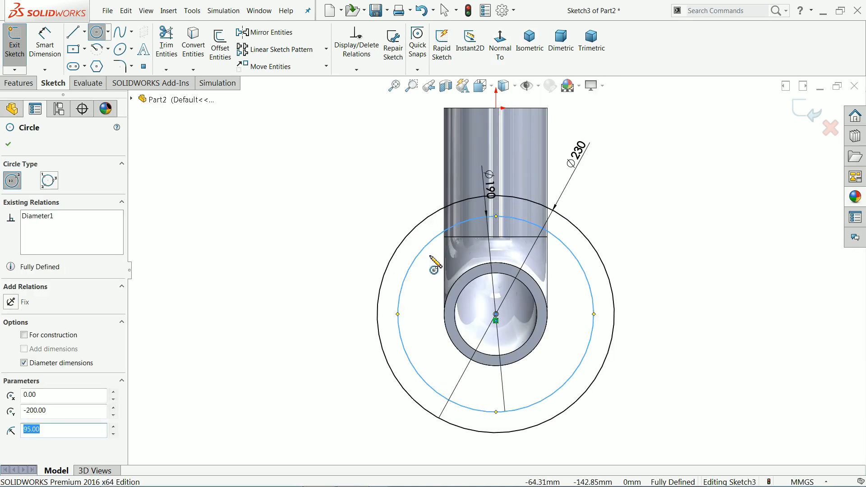
{"action": "left_click", "coordinate": [53, 336]}
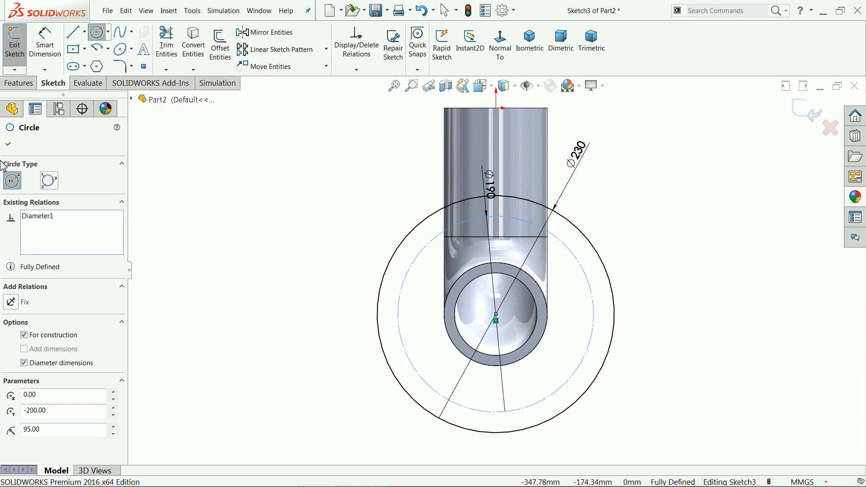
{"action": "left_click", "coordinate": [9, 144]}
{"action": "left_click", "coordinate": [308, 229]}
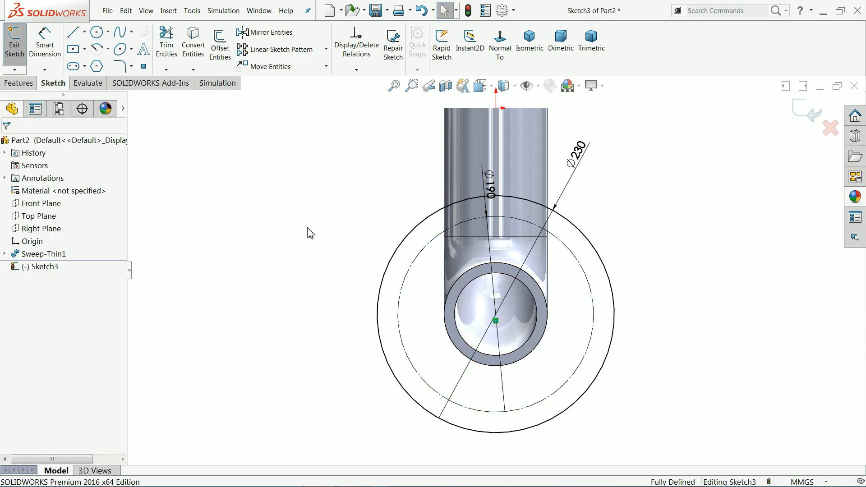
Step: Sketch a 20 mm diameter bolt hole centred on the bolt circle, level with the flange centre
{"action": "left_click", "coordinate": [97, 31]}
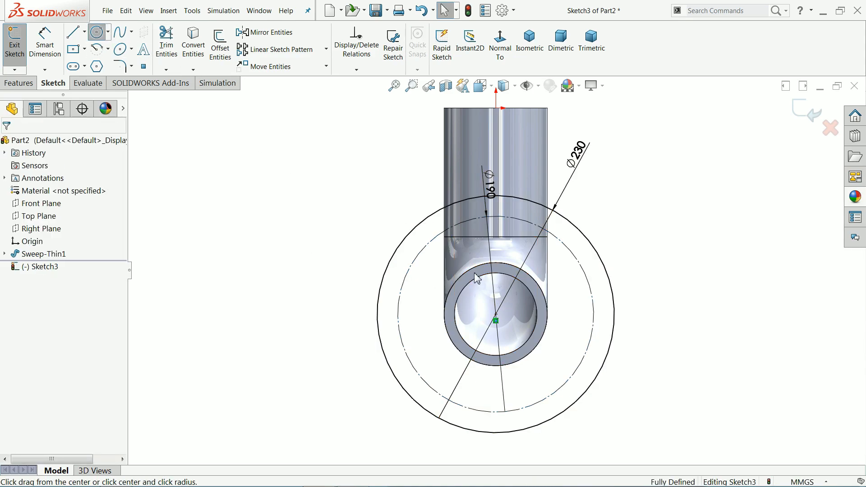
{"action": "left_click", "coordinate": [594, 314]}
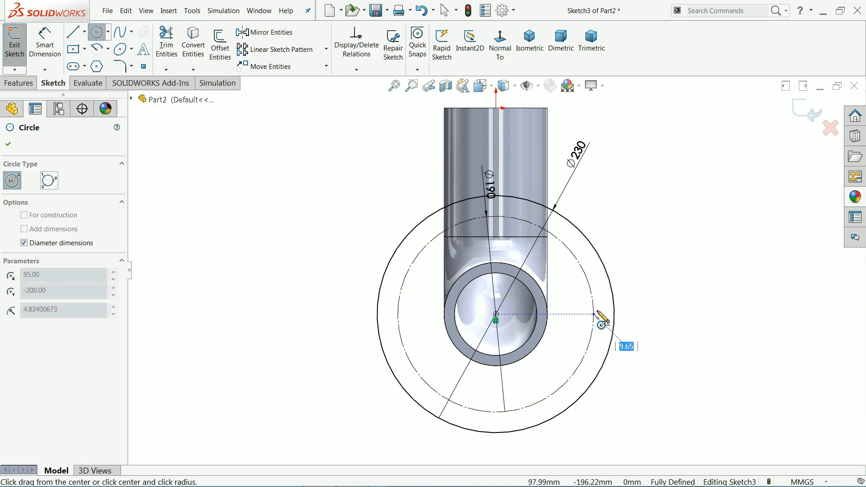
{"action": "type", "text": "20"}
{"action": "key", "text": "Return"}
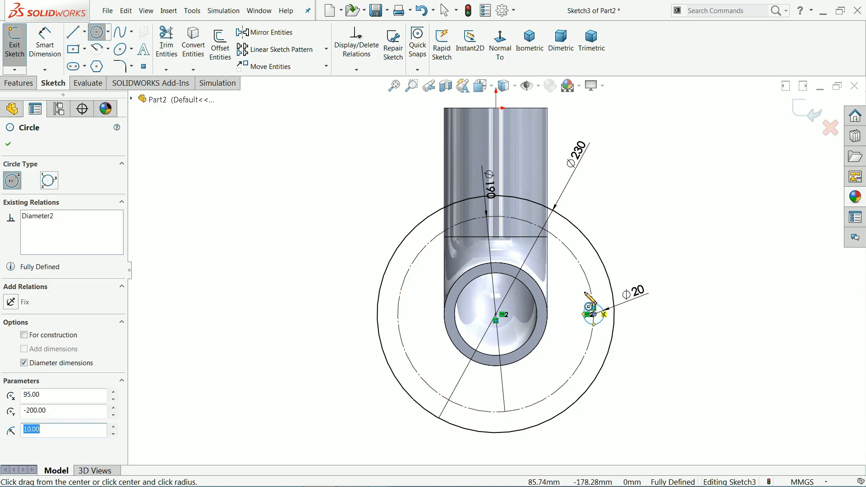
Step: Create a circular sketch pattern of the bolt hole about the flange centre with 4 equally spaced instances over 360 degrees
{"action": "left_click", "coordinate": [326, 49]}
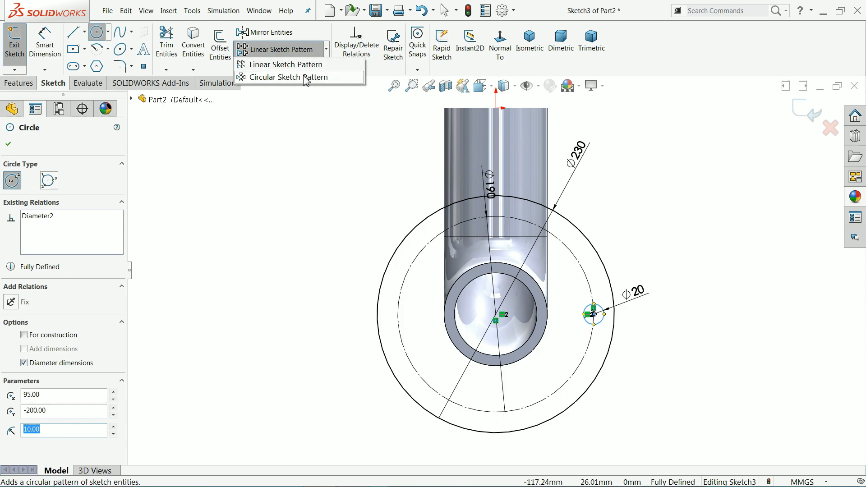
{"action": "left_click", "coordinate": [289, 77]}
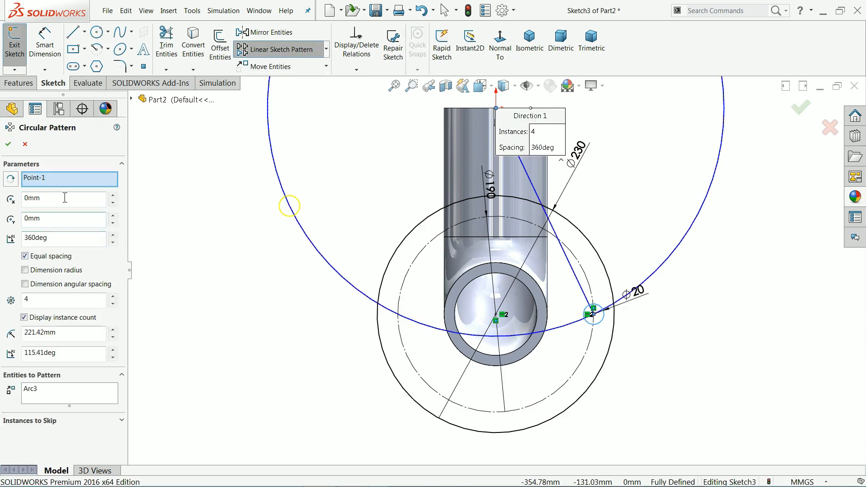
{"action": "right_click", "coordinate": [51, 178]}
{"action": "left_click", "coordinate": [70, 185]}
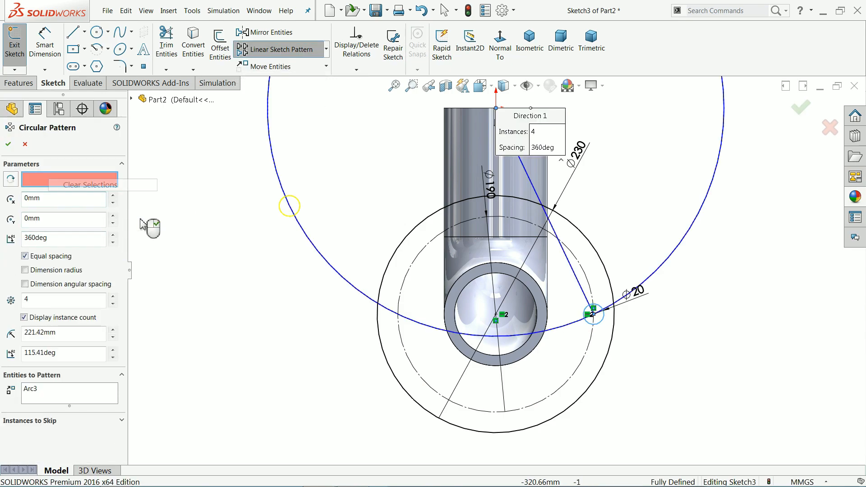
{"action": "left_click", "coordinate": [496, 314]}
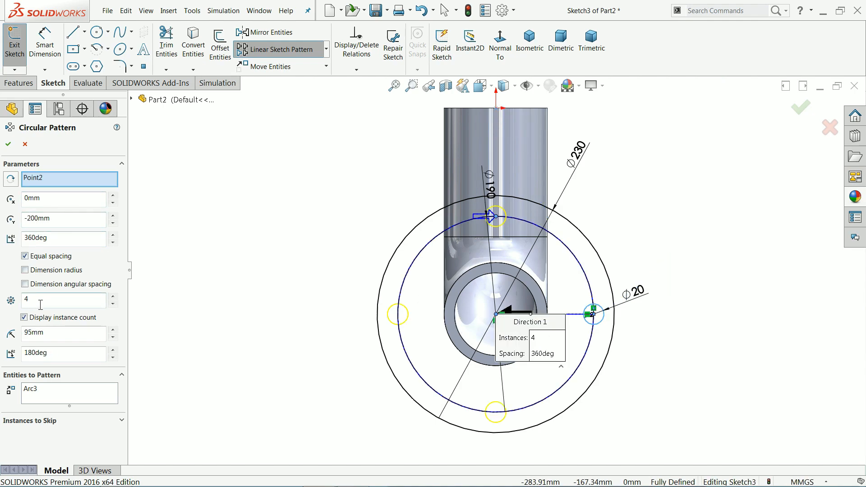
{"action": "left_click_drag", "start_coordinate": [40, 305], "coordinate": [25, 300]}
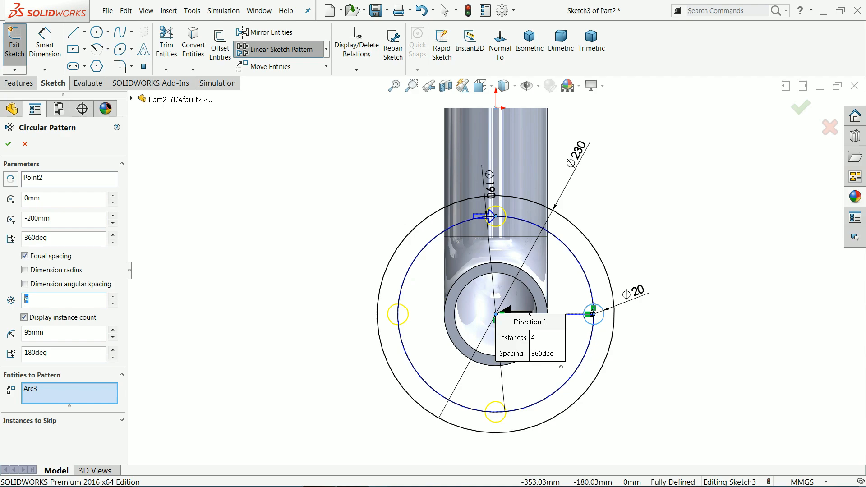
{"action": "left_click", "coordinate": [8, 144]}
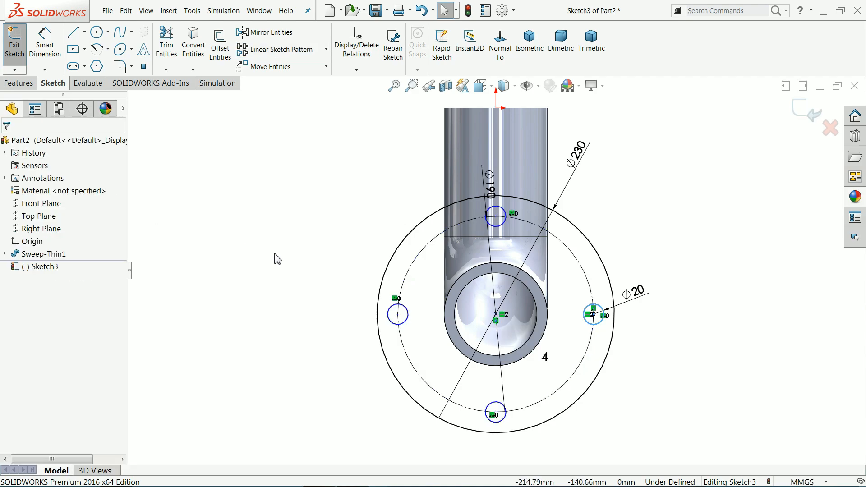
Step: Fully define the flange sketch by calculating relations and dimensions for all entities in the sketch
{"action": "left_click", "coordinate": [356, 70]}
{"action": "left_click", "coordinate": [360, 107]}
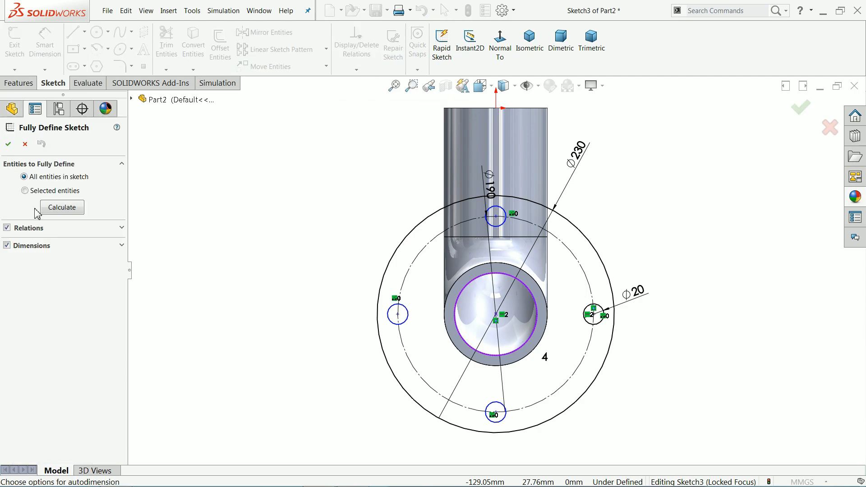
{"action": "left_click", "coordinate": [62, 208]}
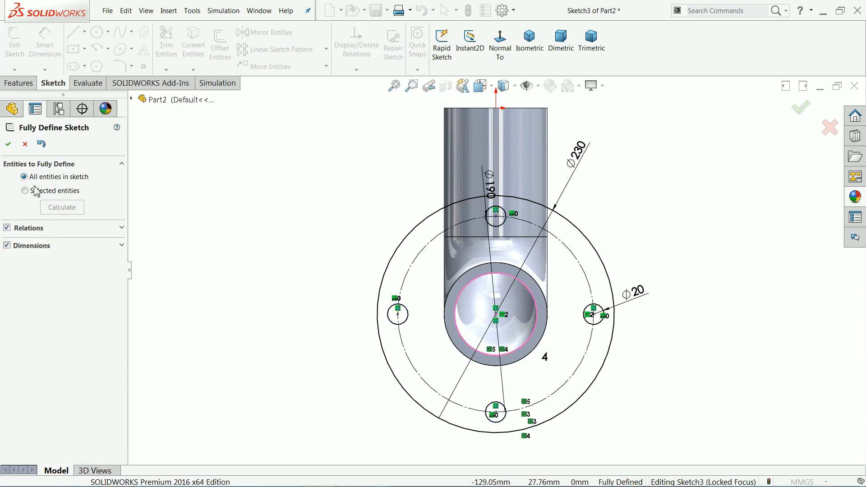
{"action": "left_click", "coordinate": [8, 145]}
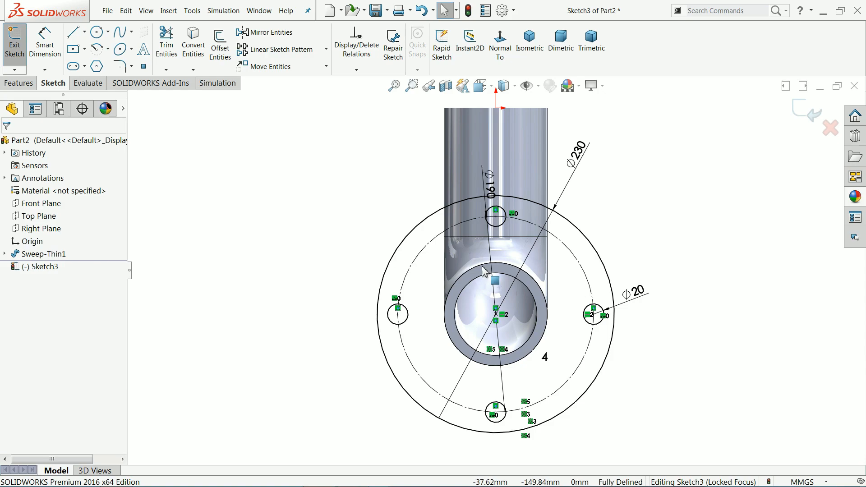
Step: Exit the flange sketch and set up a blind boss extrusion of it with a depth of 20 mm
{"action": "middle_click_drag", "start_coordinate": [652, 232], "coordinate": [607, 251]}
{"action": "left_click", "coordinate": [803, 111]}
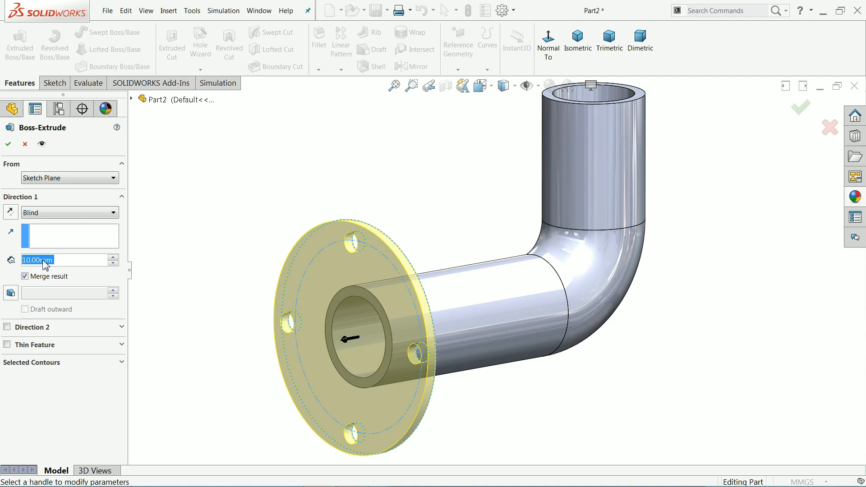
{"action": "type", "text": "20"}
{"action": "key", "text": "Return"}
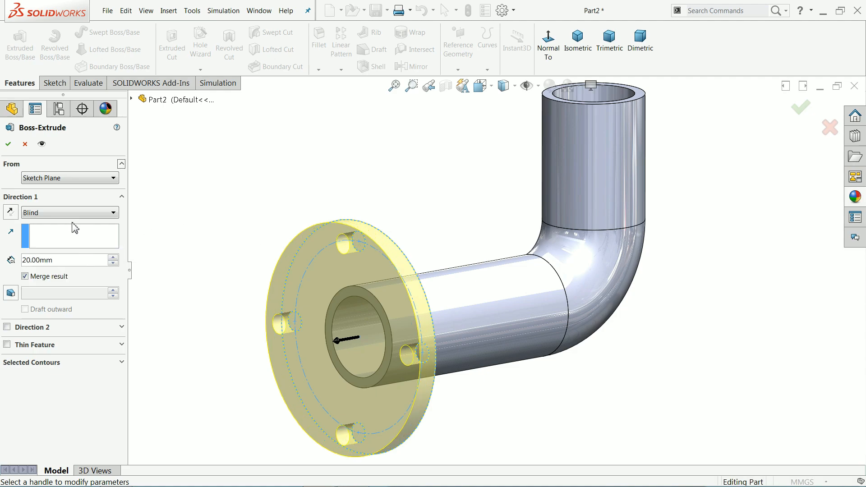
Step: Reverse the flange extrusion so it runs back along the pipe towards the elbow, and accept it
{"action": "left_click", "coordinate": [54, 213]}
{"action": "left_click", "coordinate": [53, 216]}
{"action": "middle_click_drag", "start_coordinate": [221, 219], "coordinate": [180, 215]}
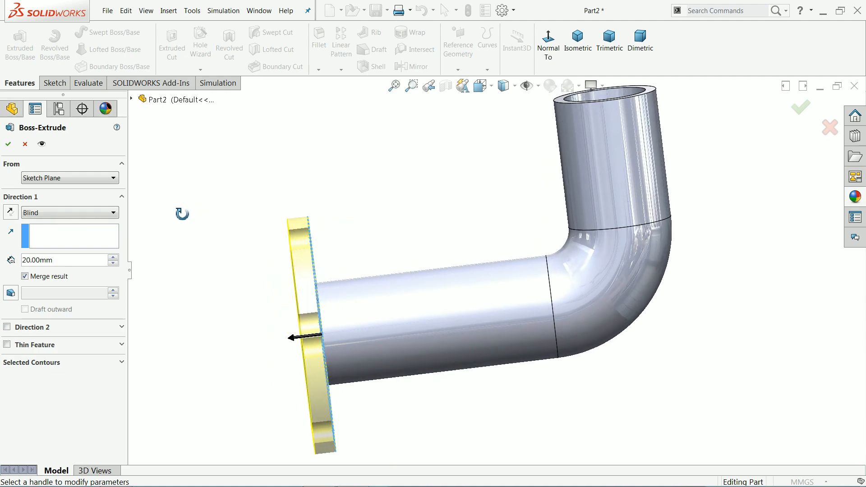
{"action": "scroll", "coordinate": [336, 362], "scroll_direction": "down", "scroll_amount": 4}
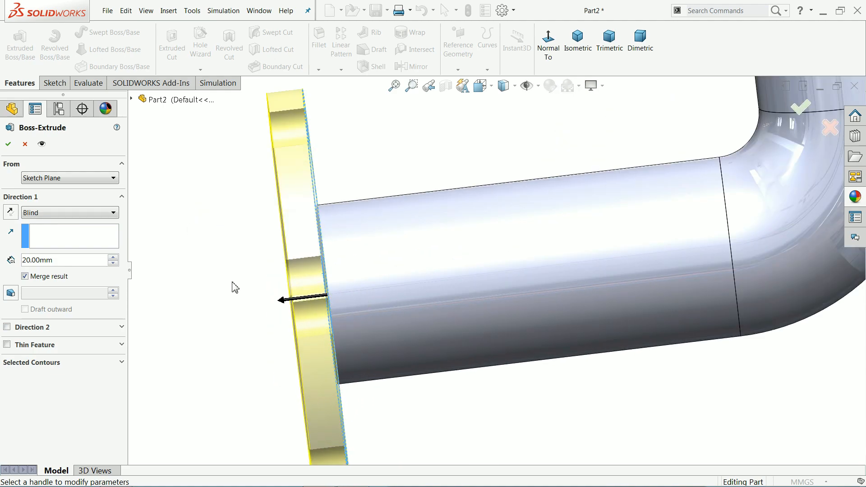
{"action": "left_click", "coordinate": [10, 217]}
{"action": "scroll", "coordinate": [299, 284], "scroll_direction": "up", "scroll_amount": 3}
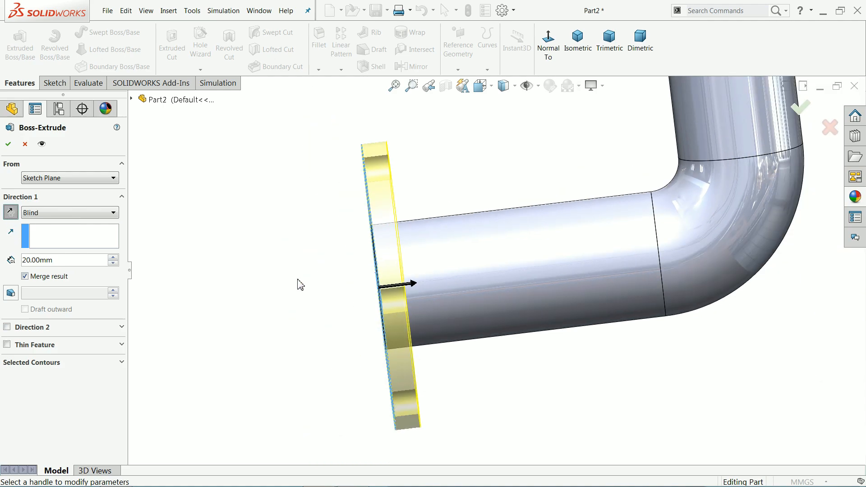
{"action": "middle_click_drag", "start_coordinate": [300, 284], "coordinate": [348, 299]}
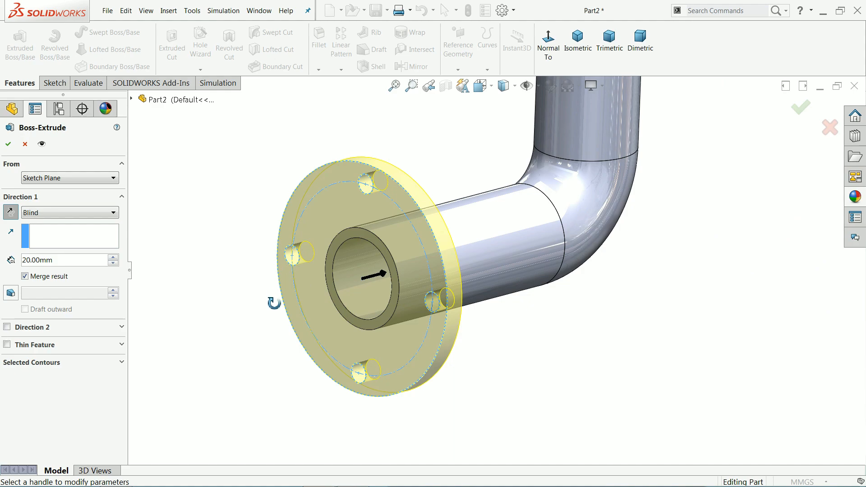
{"action": "middle_click_drag", "start_coordinate": [274, 303], "coordinate": [273, 278]}
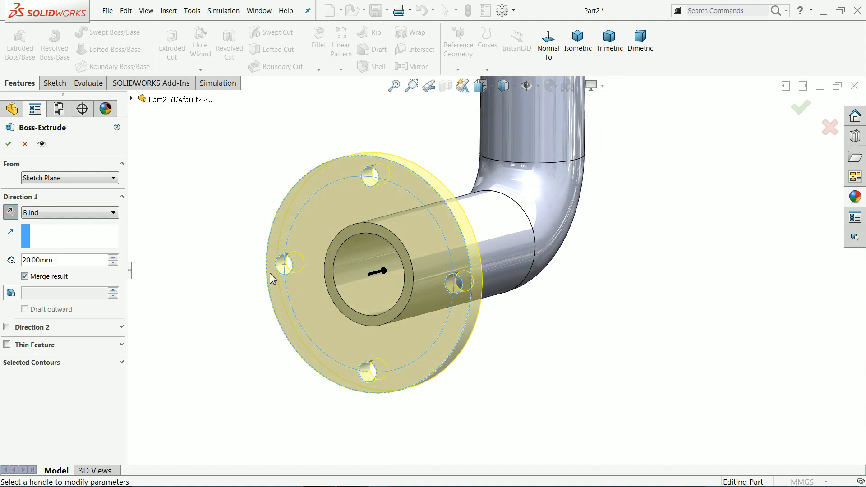
{"action": "left_click", "coordinate": [8, 145]}
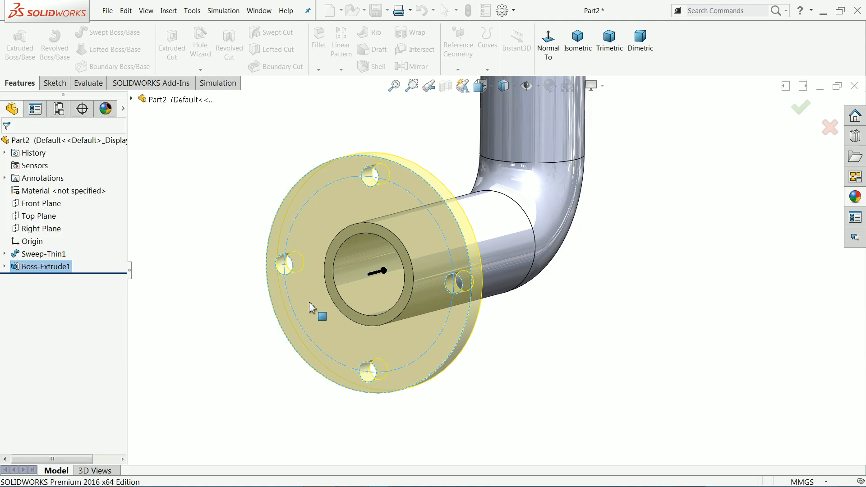
Step: Edit the round flange's sketch, convert the pipe's inner bore edge into it and rebuild the extrusion with the bore open
{"action": "left_click", "coordinate": [4, 266]}
{"action": "left_click", "coordinate": [43, 280]}
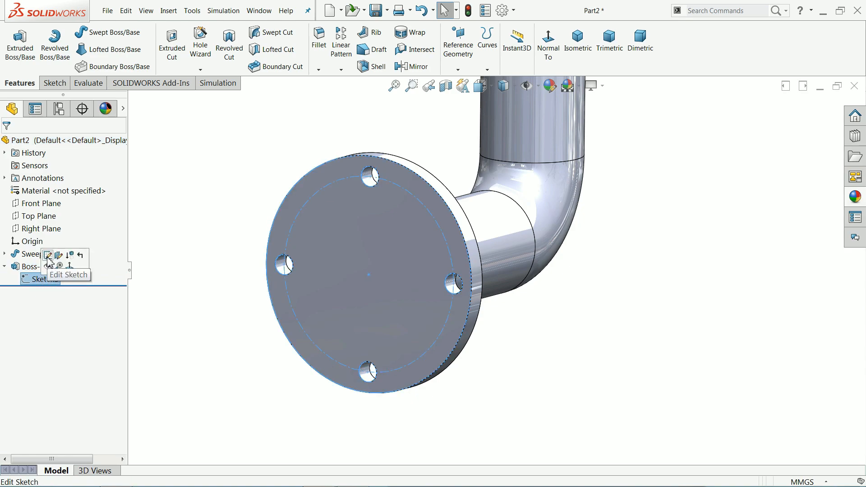
{"action": "left_click", "coordinate": [48, 257]}
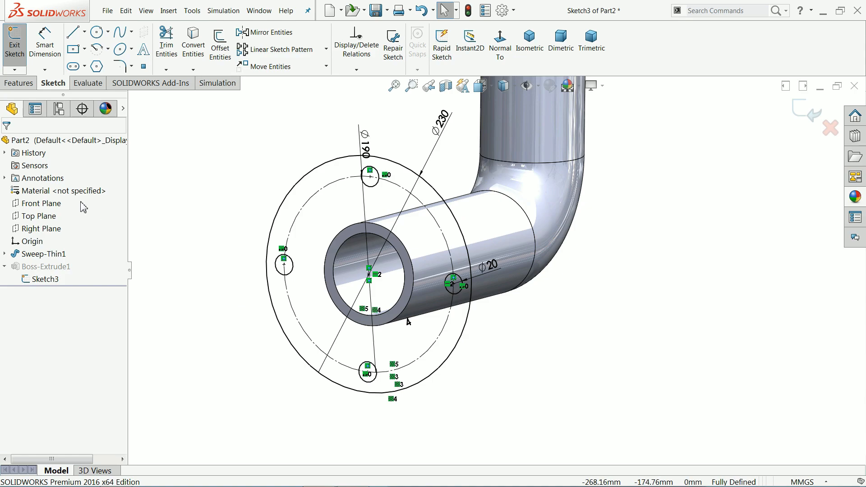
{"action": "left_click", "coordinate": [356, 312]}
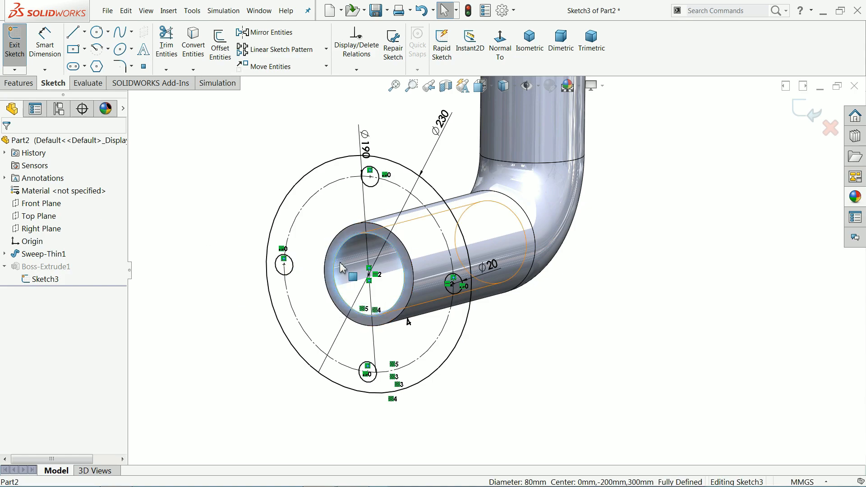
{"action": "left_click", "coordinate": [191, 54]}
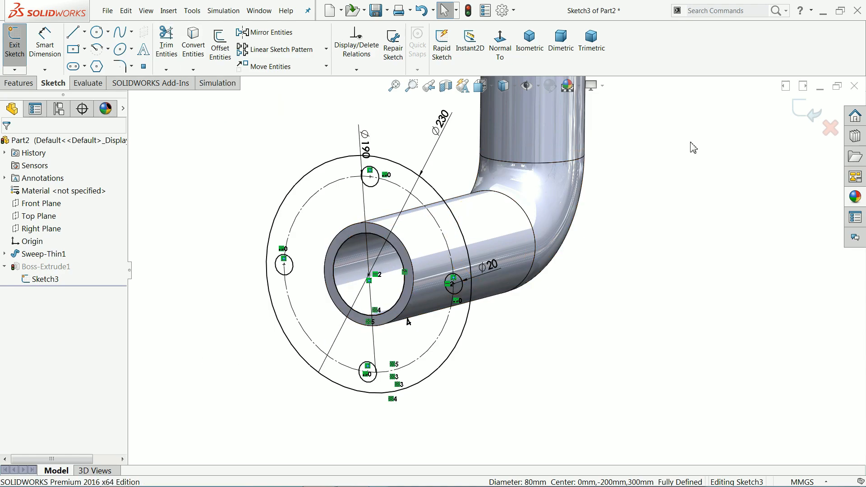
{"action": "left_click", "coordinate": [800, 122]}
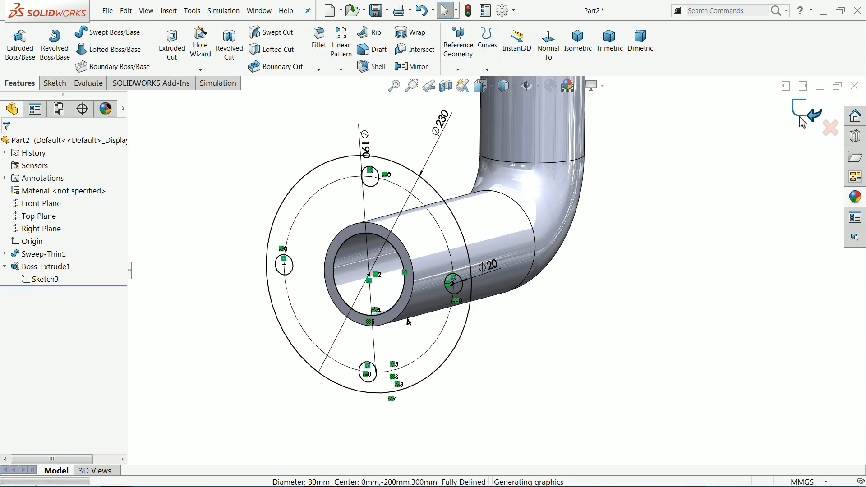
Step: Check the square flange on the exercise 101 drawing, and start a sketch on the vertical pipe's end face, viewed face-on
{"action": "mouse_move", "coordinate": [362, 286]}
{"action": "middle_mouse_down"}
{"action": "mouse_move", "coordinate": [358, 268]}
{"action": "mouse_move", "coordinate": [357, 290]}
{"action": "middle_mouse_up"}
{"action": "scroll", "coordinate": [359, 289], "scroll_direction": "up", "scroll_amount": 3}
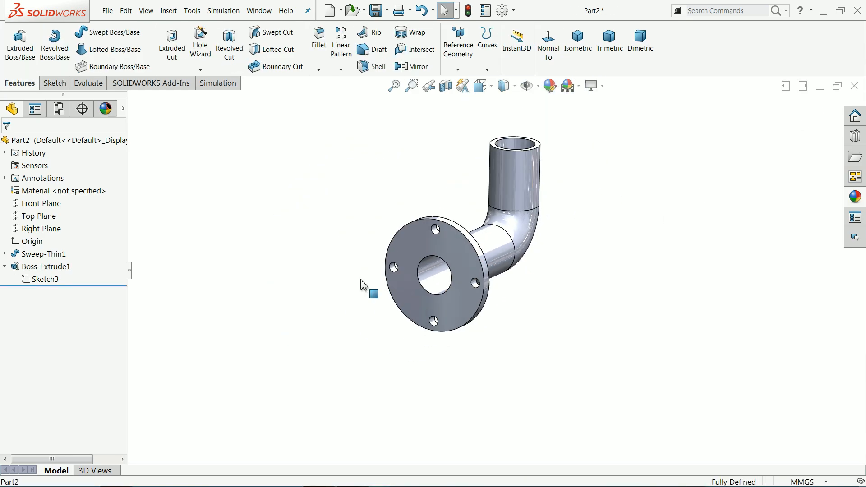
{"action": "scroll", "coordinate": [517, 180], "scroll_direction": "down", "scroll_amount": 2}
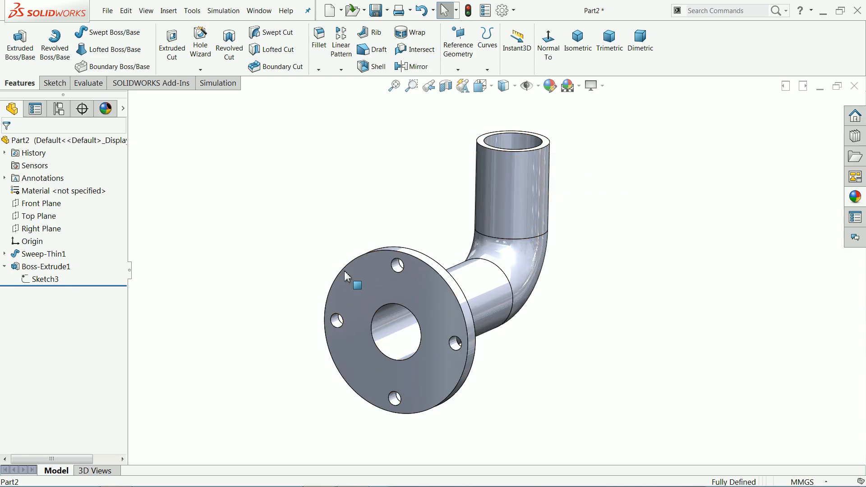
{"action": "left_click", "coordinate": [316, 479]}
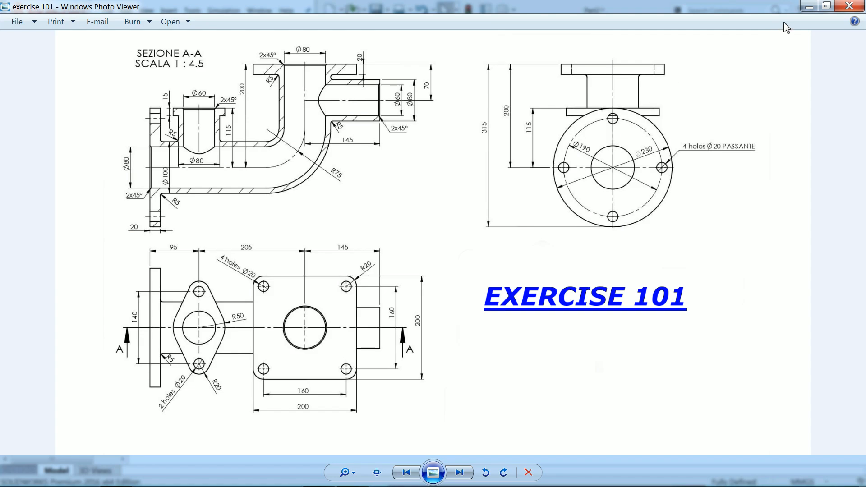
{"action": "left_click", "coordinate": [809, 7]}
{"action": "scroll", "coordinate": [542, 163], "scroll_direction": "down", "scroll_amount": 5}
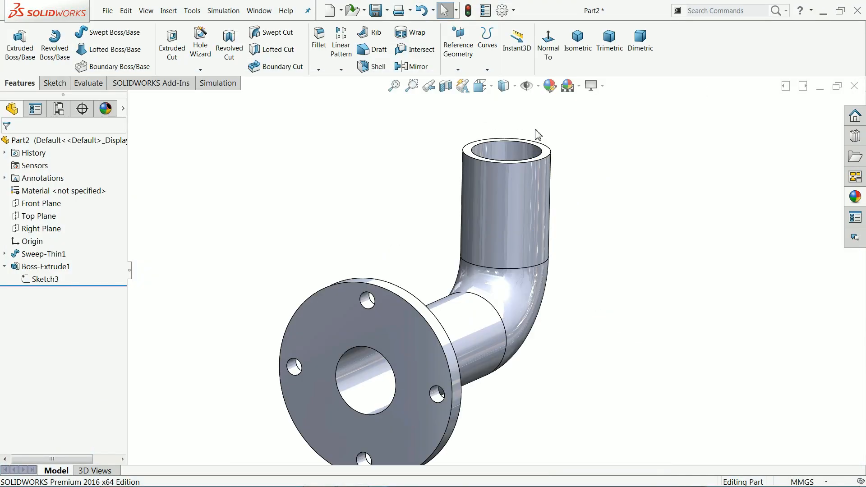
{"action": "left_click", "coordinate": [547, 176]}
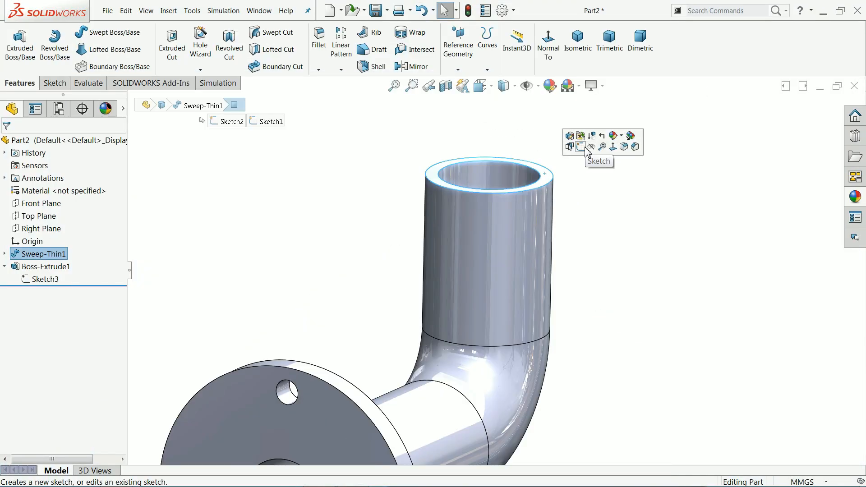
{"action": "left_click", "coordinate": [583, 149]}
{"action": "left_click", "coordinate": [501, 45]}
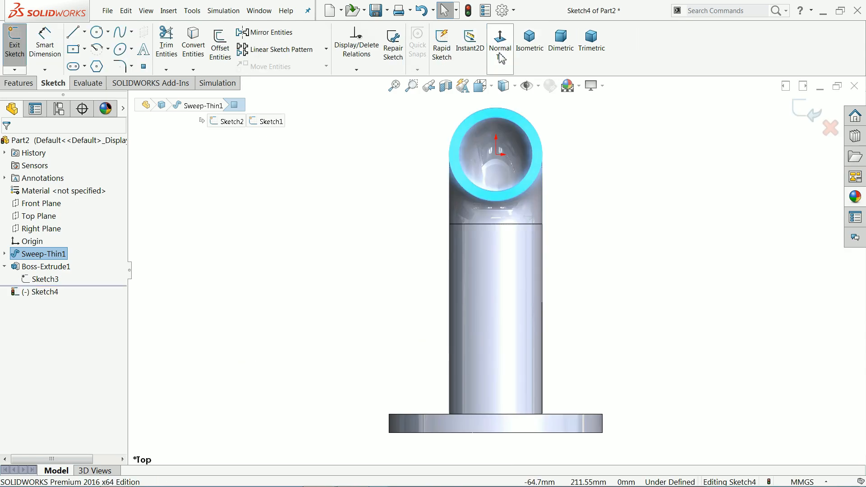
Step: Sketch a 200 by 200 mm center rectangle centred on the origin of the vertical pipe's end face
{"action": "scroll", "coordinate": [451, 163], "scroll_direction": "up", "scroll_amount": 3}
{"action": "scroll", "coordinate": [493, 183], "scroll_direction": "down", "scroll_amount": 3}
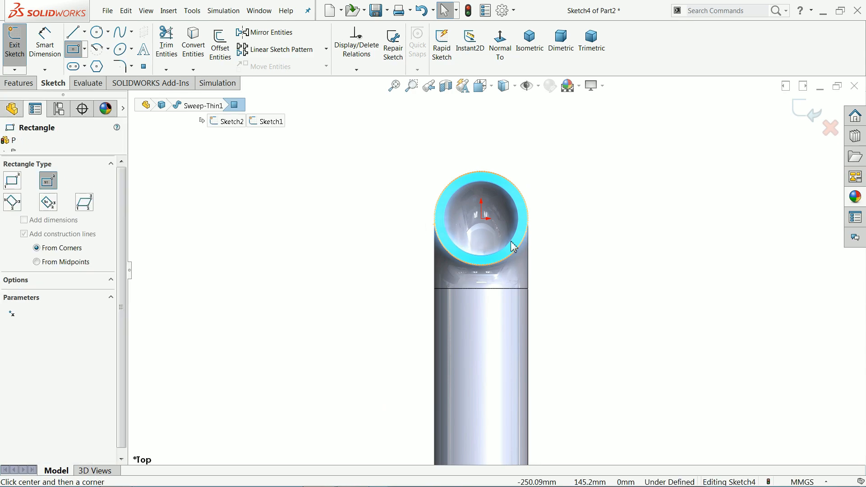
{"action": "left_click", "coordinate": [481, 219]}
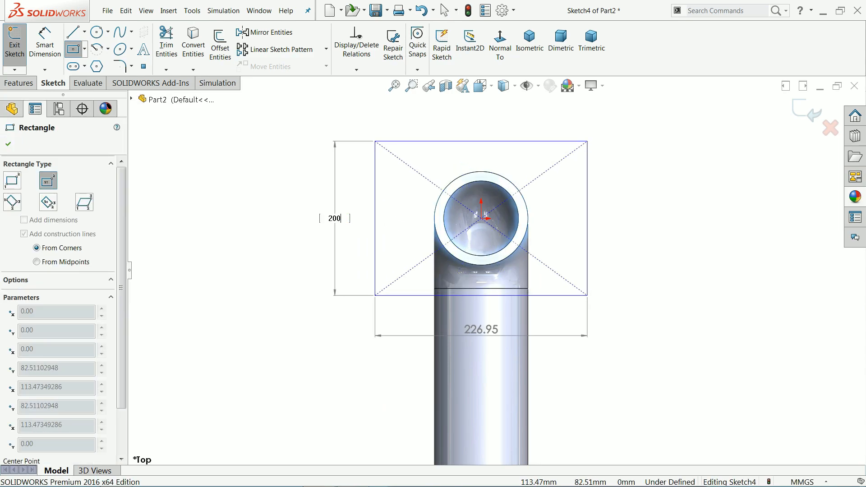
{"action": "key", "text": "Tab"}
{"action": "type", "text": "20"}
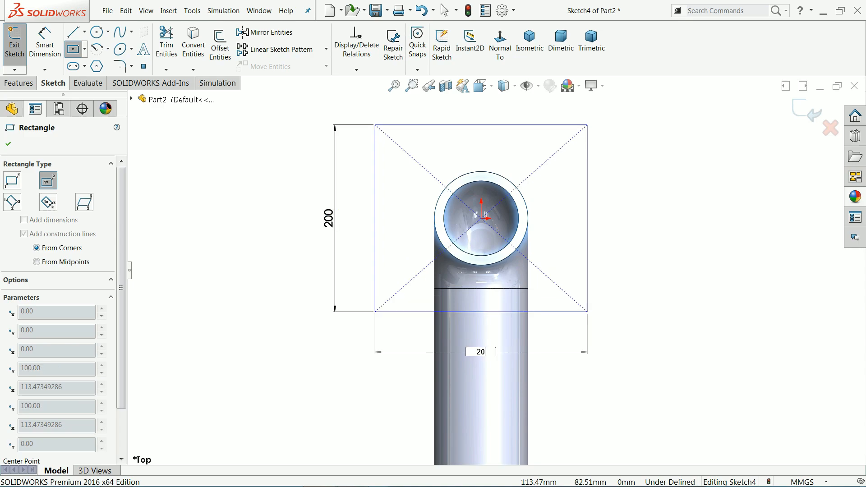
{"action": "type", "text": "0"}
{"action": "key", "text": "Return"}
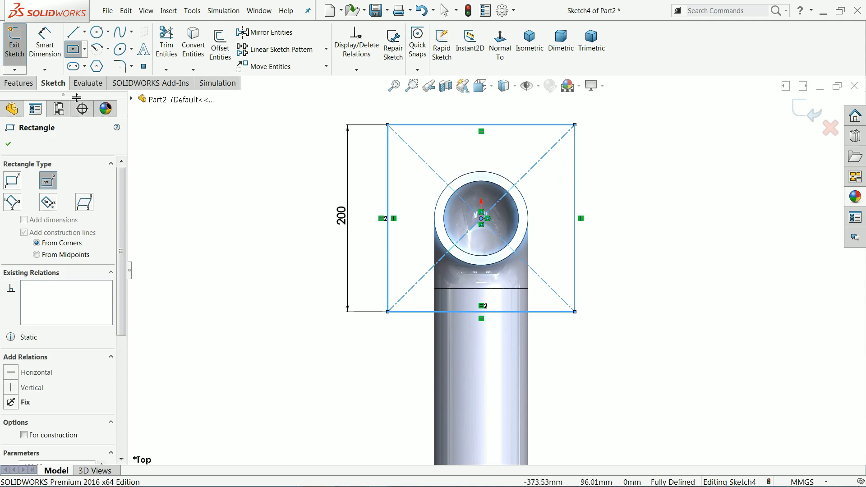
Step: Sketch four bolt hole circles of 20 mm diameter, one near each corner of the square
{"action": "left_click", "coordinate": [96, 32]}
{"action": "left_click", "coordinate": [402, 150]}
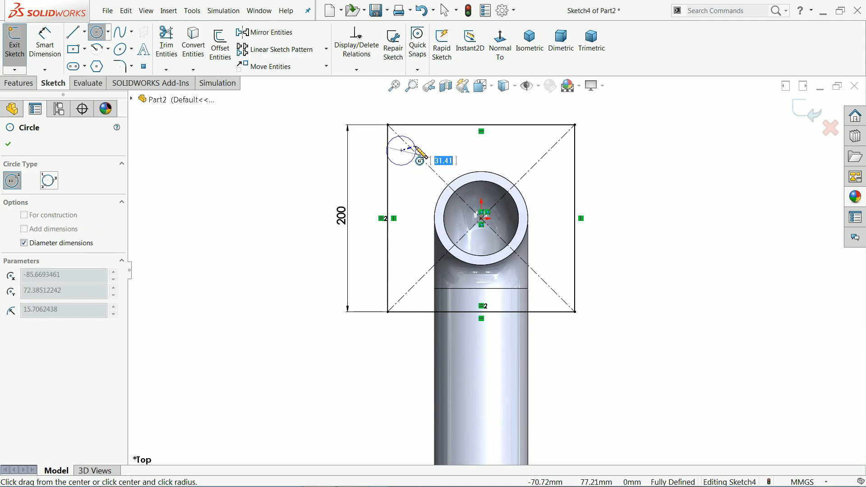
{"action": "key", "text": "Return"}
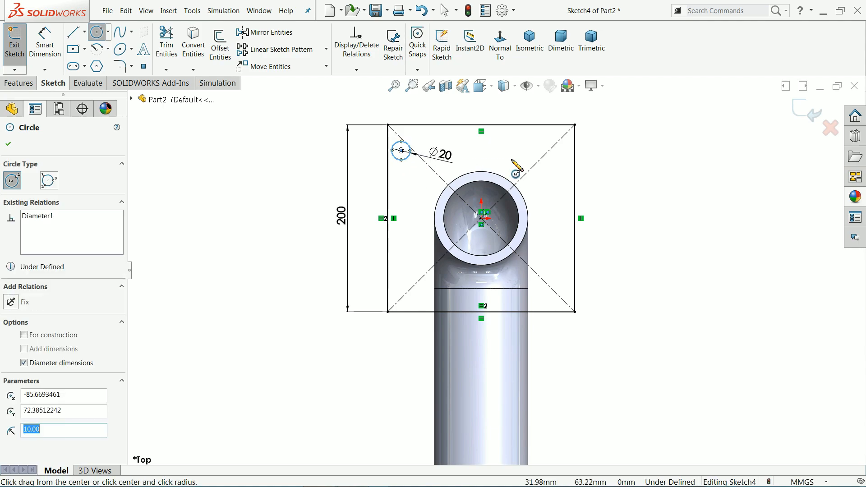
{"action": "left_click", "coordinate": [537, 145]}
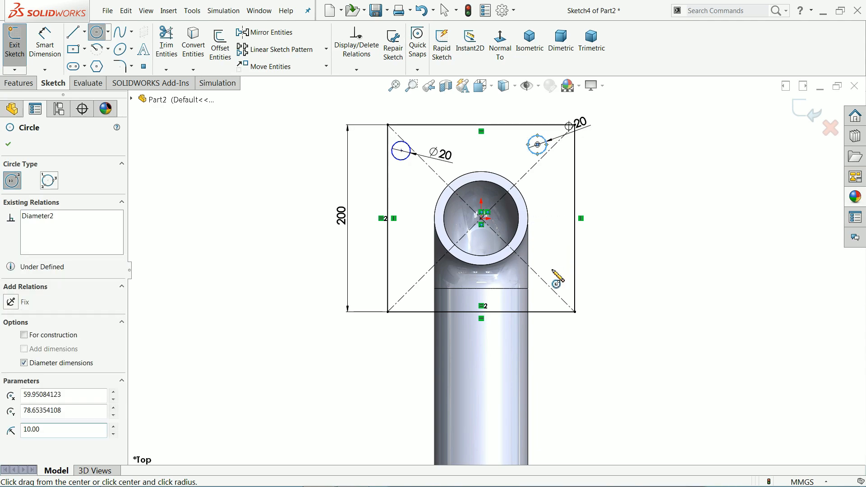
{"action": "left_click", "coordinate": [552, 270]}
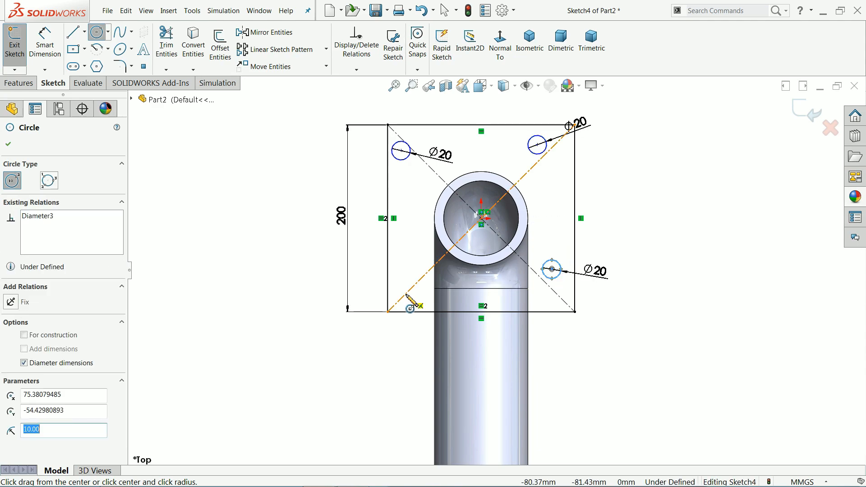
{"action": "left_click", "coordinate": [405, 269]}
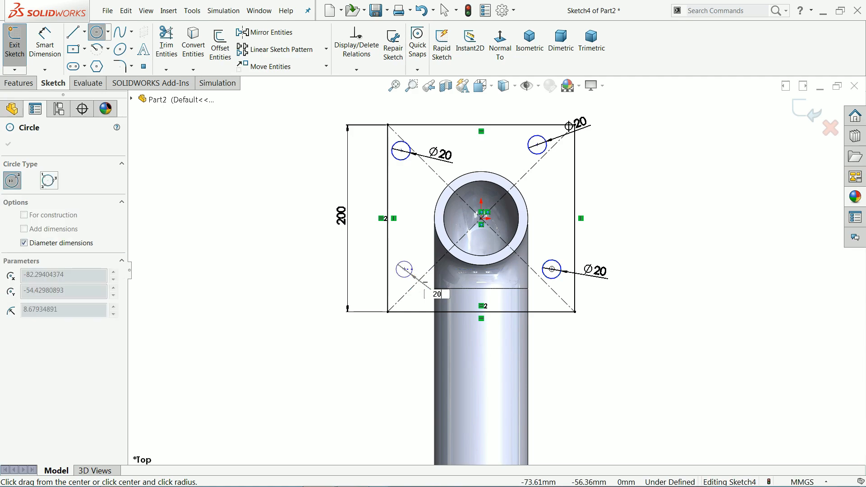
{"action": "type", "text": "20"}
{"action": "key", "text": "Return"}
{"action": "right_click", "coordinate": [271, 182]}
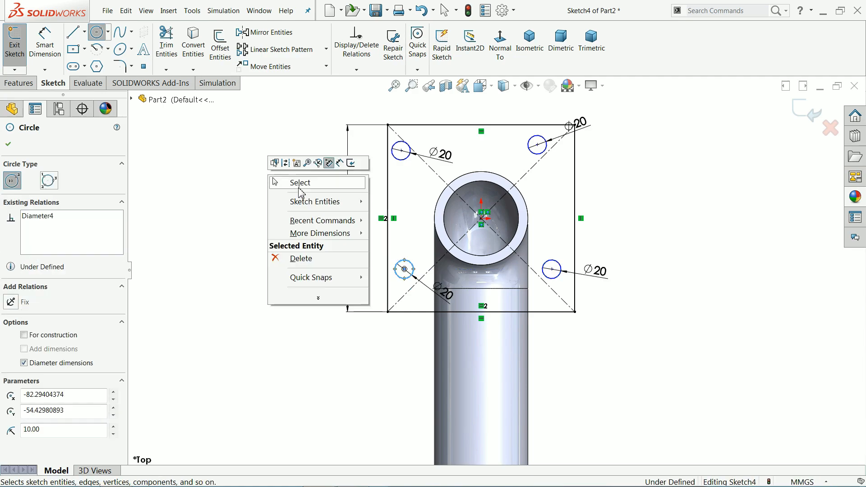
{"action": "left_click", "coordinate": [299, 188]}
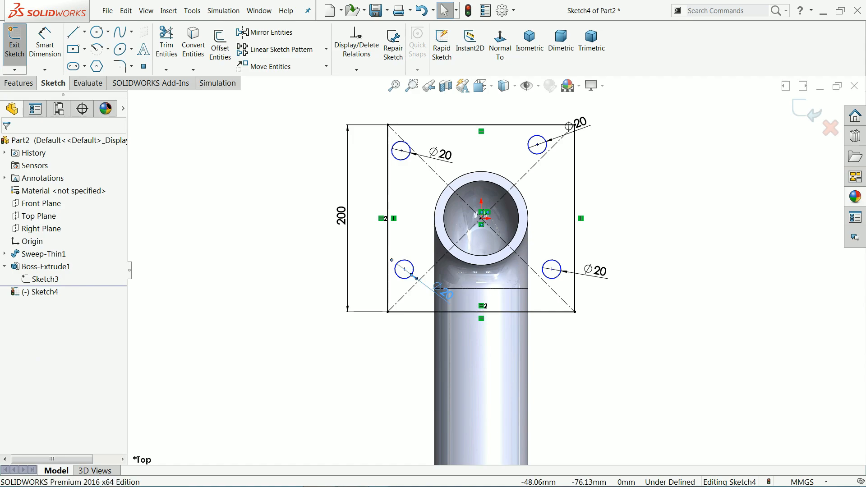
Step: Delete the diameter dimensions of three bolt holes, keeping only the one on the upper-left hole
{"action": "left_click", "coordinate": [444, 293]}
{"action": "key", "text": "Delete"}
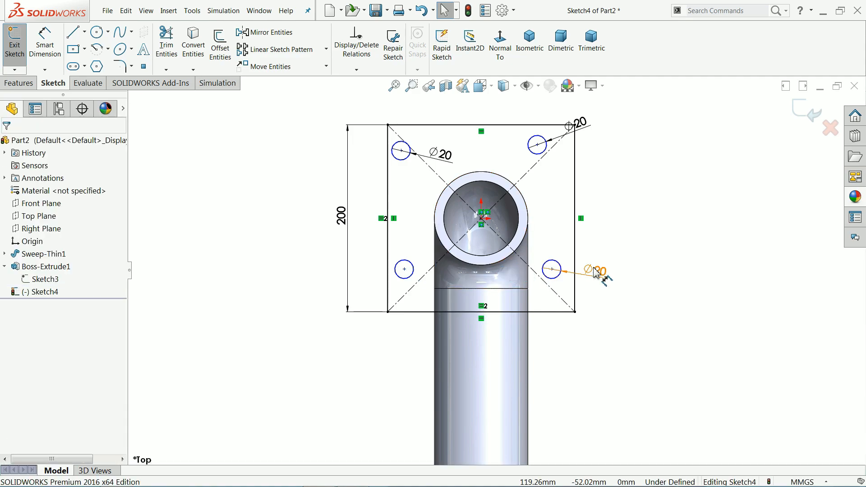
{"action": "left_click", "coordinate": [564, 272]}
{"action": "key", "text": "Delete"}
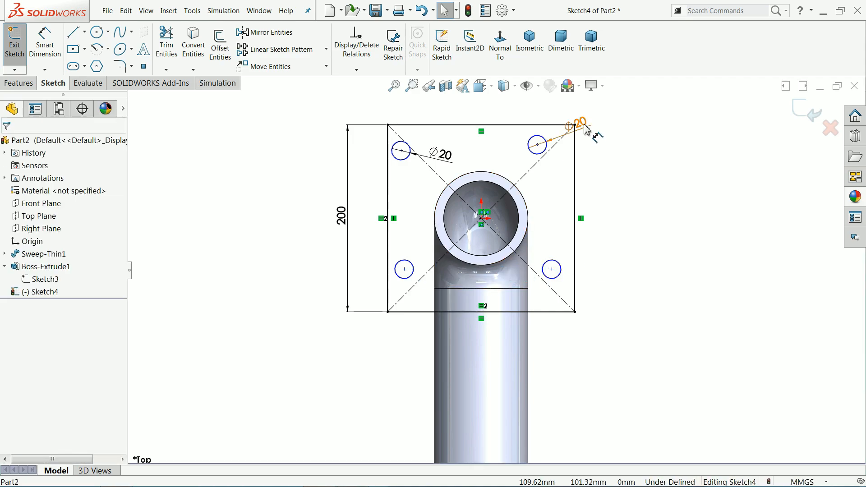
{"action": "left_click", "coordinate": [573, 125]}
{"action": "key", "text": "Delete"}
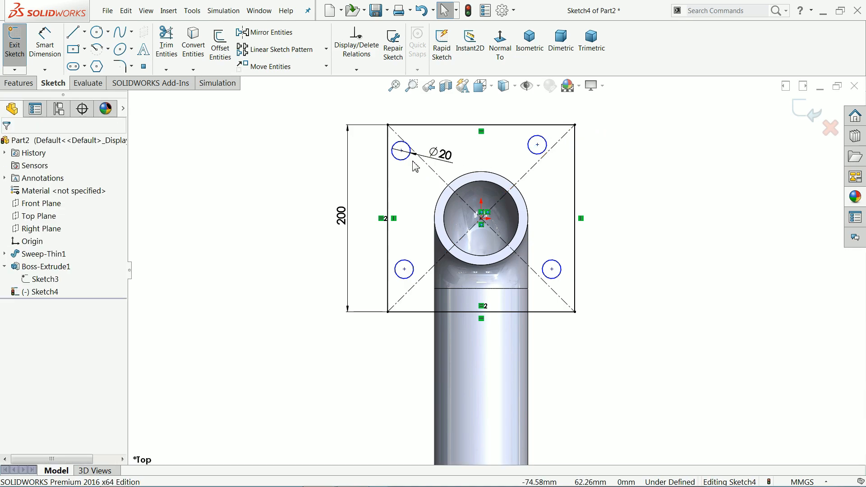
Step: Add an equal relation between all four bolt hole circles in the square flange sketch
{"action": "left_click", "coordinate": [410, 164]}
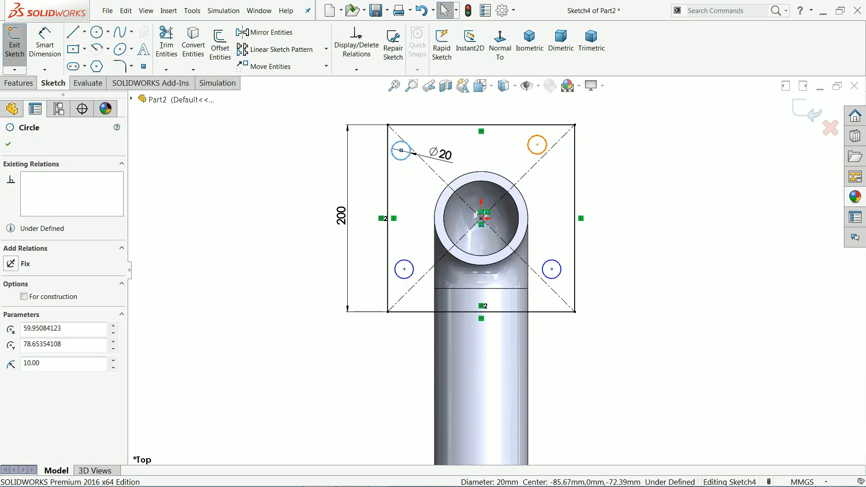
{"action": "left_click", "coordinate": [538, 154], "text": "ctrl"}
{"action": "left_click", "coordinate": [548, 274], "text": "ctrl"}
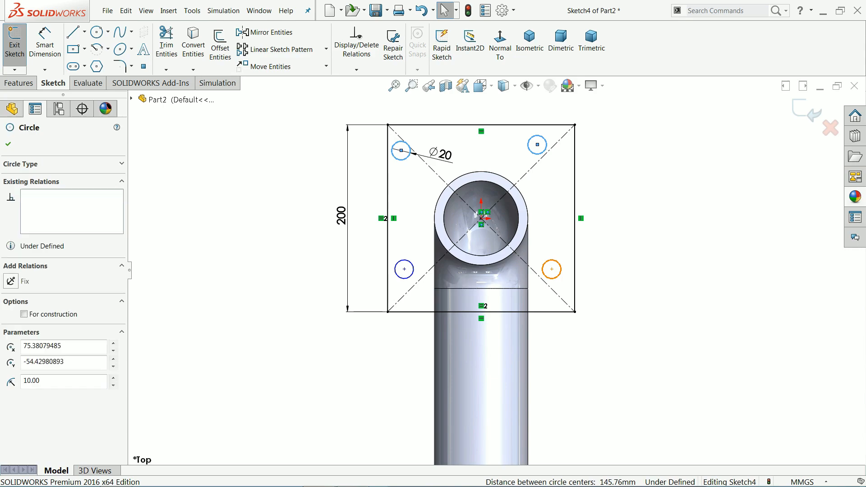
{"action": "left_click", "coordinate": [412, 277], "text": "ctrl"}
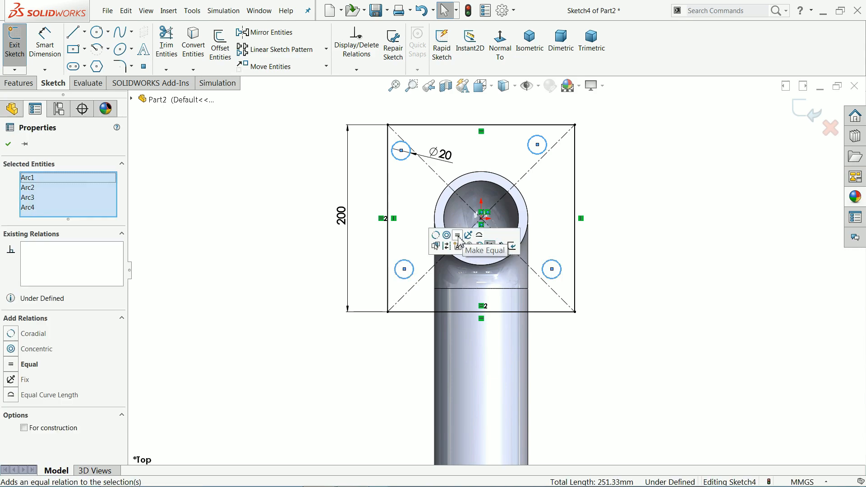
{"action": "left_click", "coordinate": [458, 235]}
{"action": "left_click", "coordinate": [300, 180]}
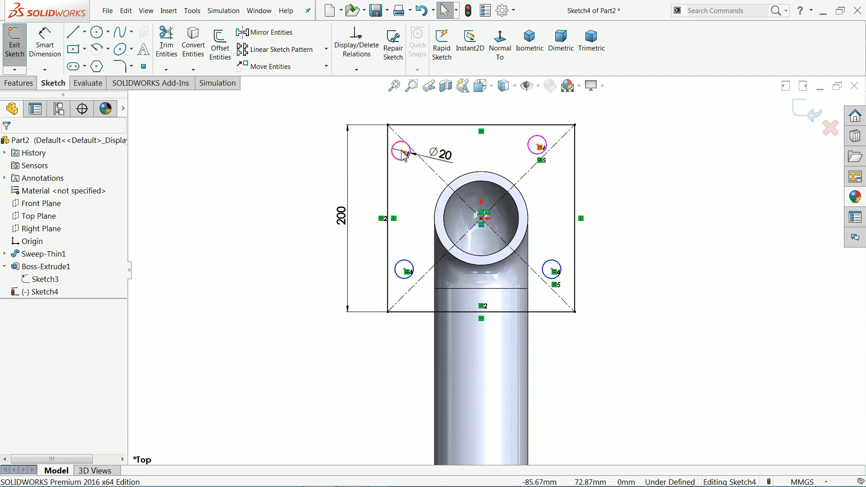
Step: Add a horizontal relation between the centres of the two upper bolt holes
{"action": "scroll", "coordinate": [476, 136], "scroll_direction": "down", "scroll_amount": 2}
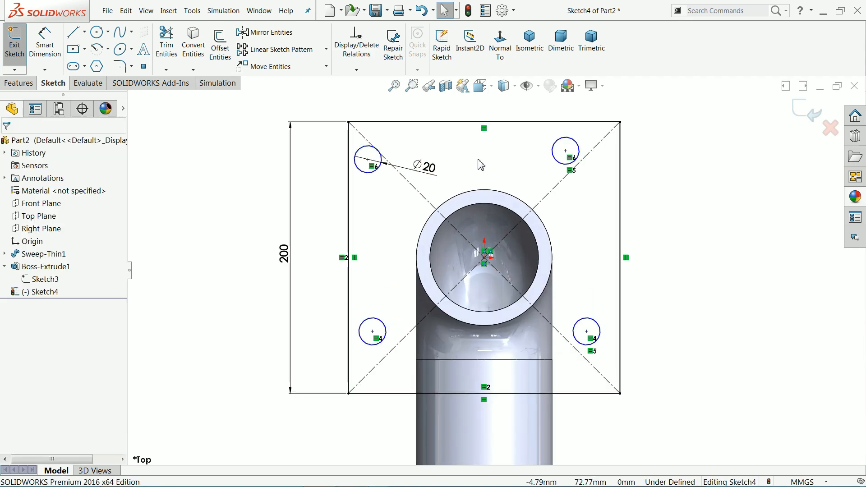
{"action": "left_click", "coordinate": [368, 160]}
{"action": "left_click", "coordinate": [566, 151], "text": "ctrl"}
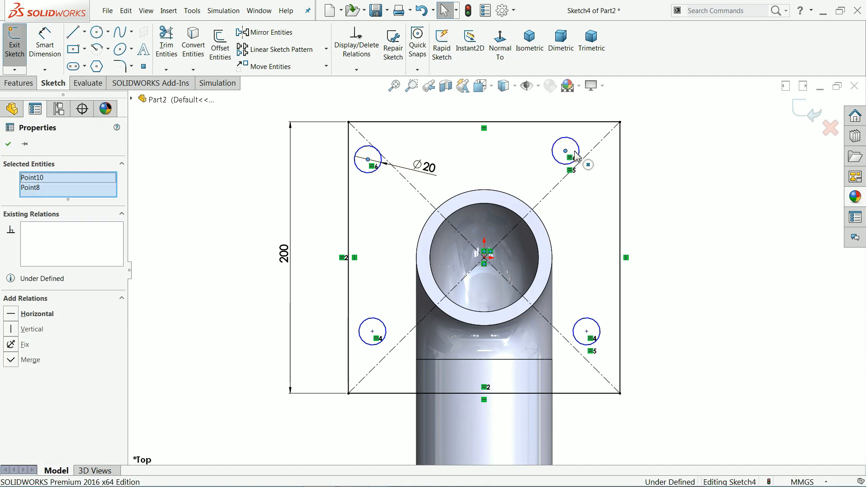
{"action": "left_click", "coordinate": [594, 122]}
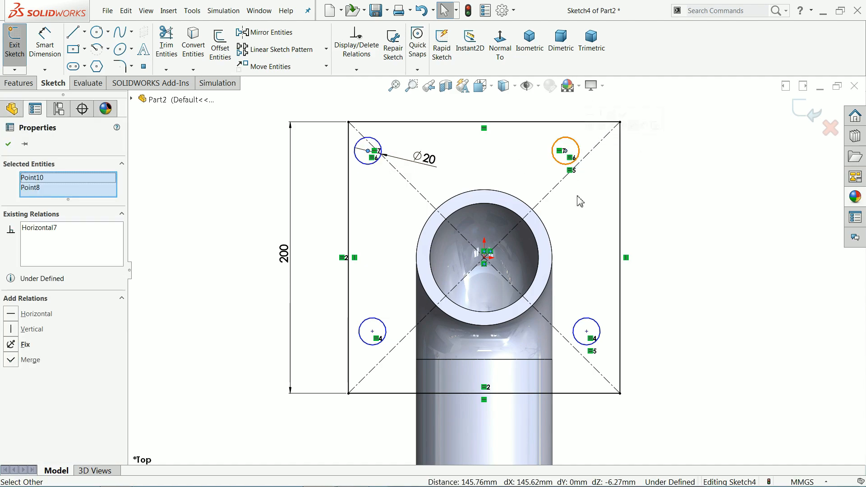
Step: Add vertical relations between the centres of the two right-hand bolt holes and between those of the two left-hand bolt holes
{"action": "left_click", "coordinate": [586, 331]}
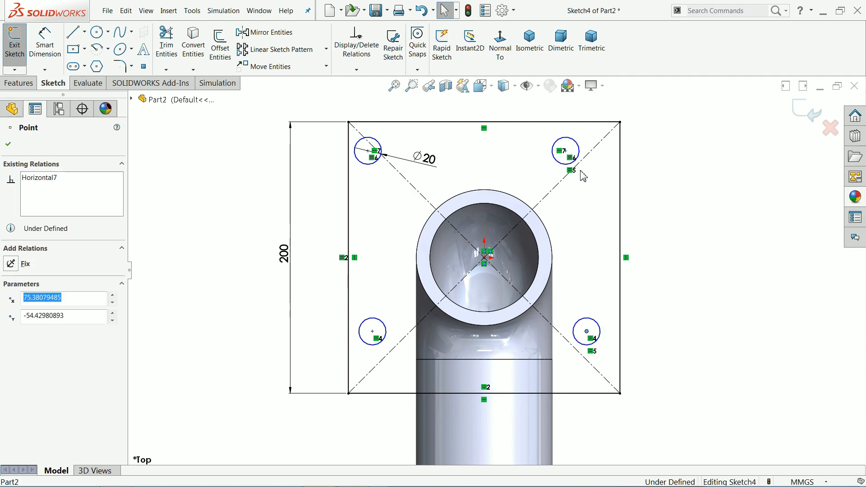
{"action": "left_click", "coordinate": [566, 152], "text": "ctrl"}
{"action": "left_click", "coordinate": [603, 116]}
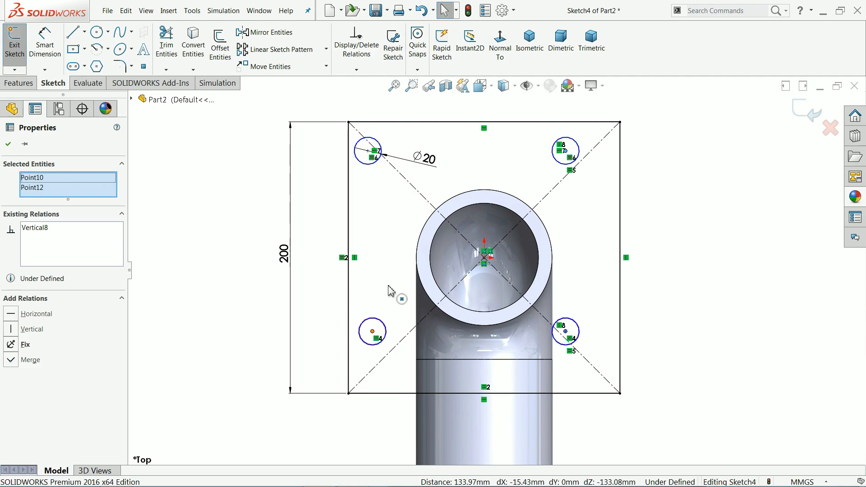
{"action": "left_click", "coordinate": [372, 332]}
{"action": "left_click", "coordinate": [368, 150], "text": "ctrl"}
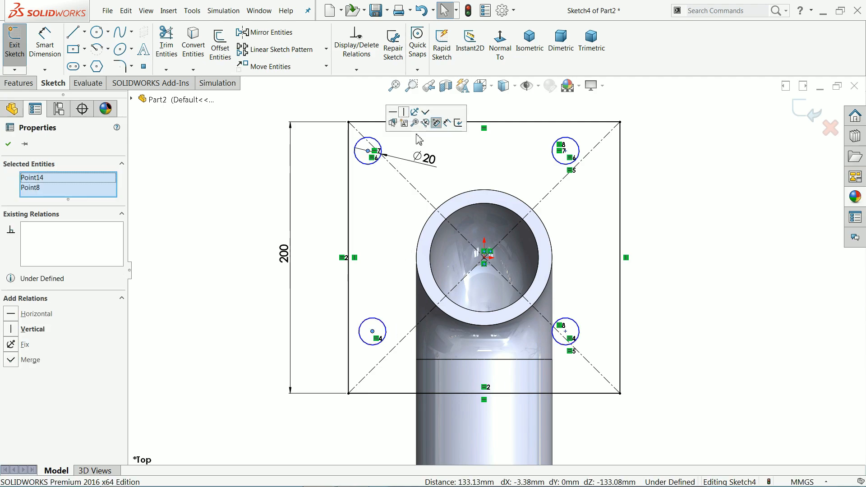
{"action": "left_click", "coordinate": [405, 114]}
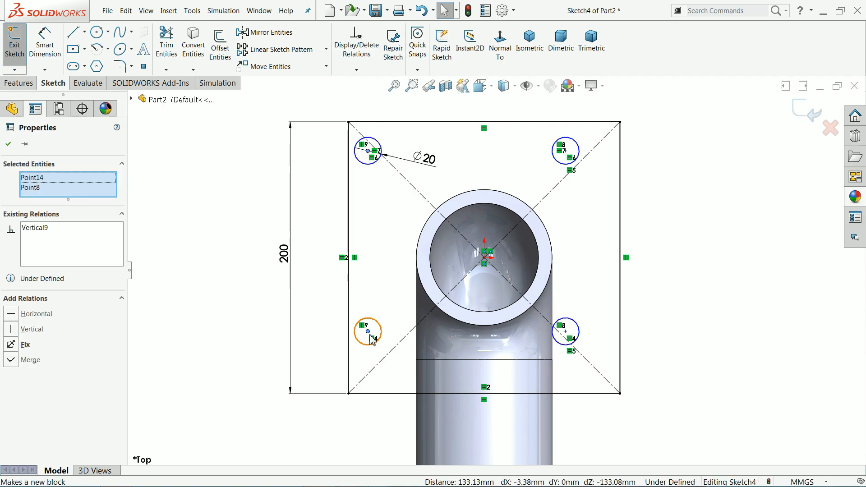
{"action": "key", "text": "Escape"}
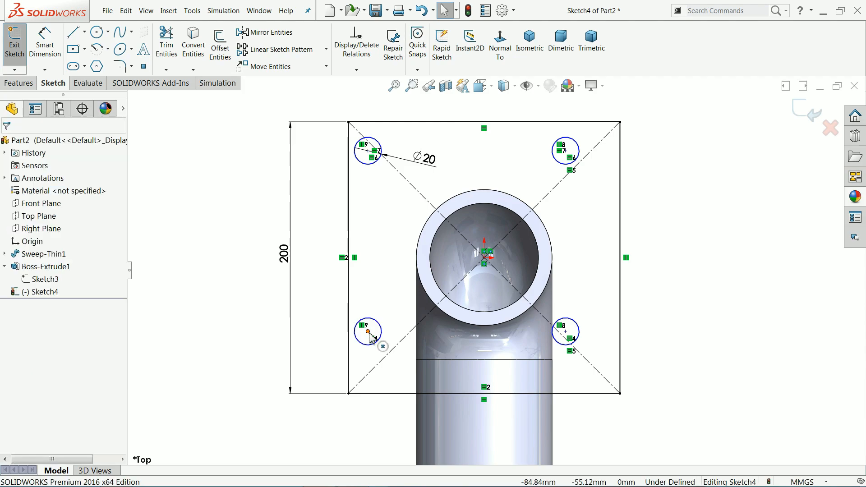
Step: Move the lower-right bolt hole outward and add a horizontal relation between the centres of the two lower bolt holes
{"action": "left_click", "coordinate": [368, 332]}
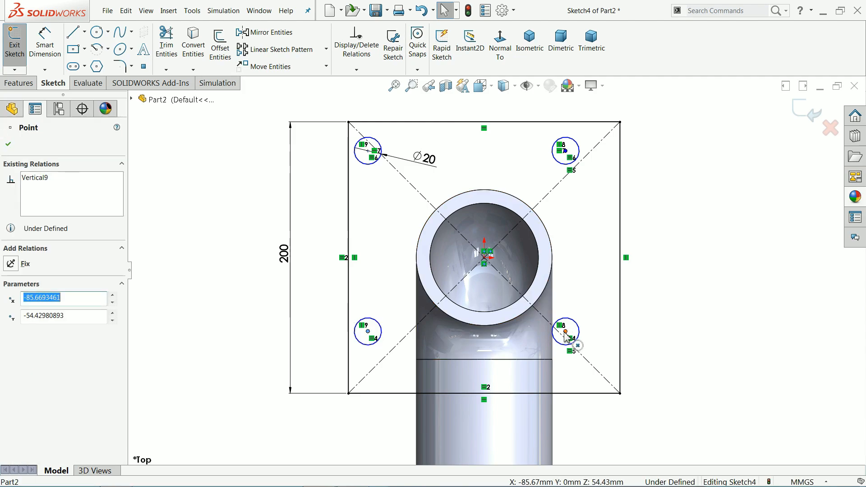
{"action": "key", "text": "Escape"}
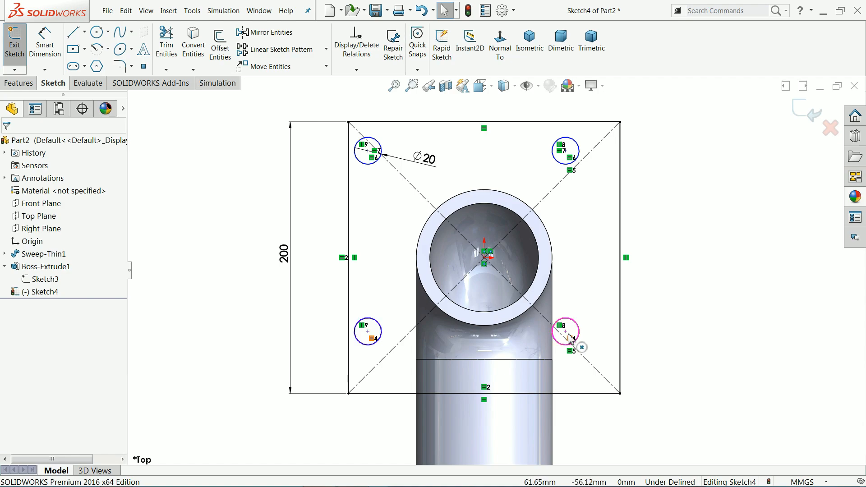
{"action": "left_click_drag", "start_coordinate": [568, 335], "coordinate": [589, 346]}
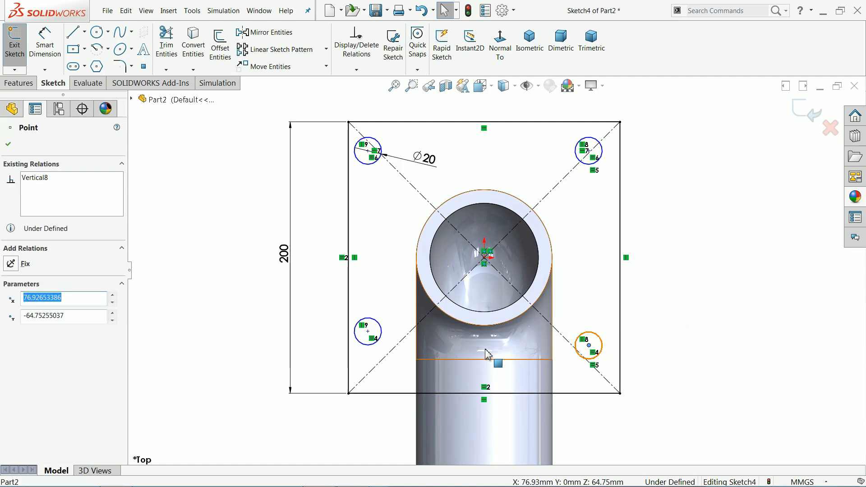
{"action": "left_click", "coordinate": [367, 331]}
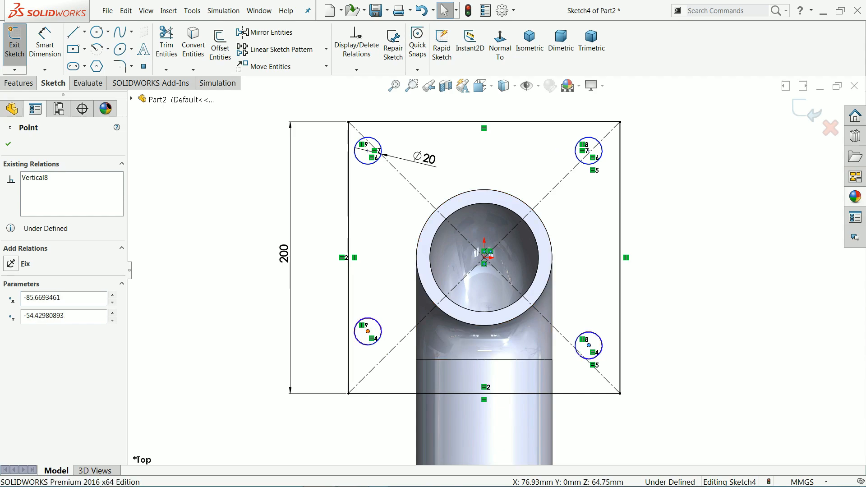
{"action": "left_click", "coordinate": [589, 345], "text": "ctrl"}
{"action": "left_click", "coordinate": [393, 293]}
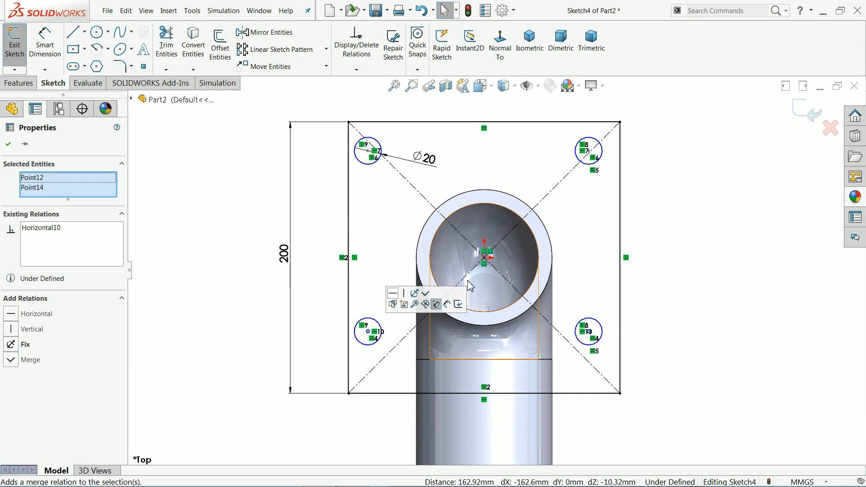
{"action": "left_click", "coordinate": [693, 218]}
Step: Dimension the vertical spacing between the centres of the two right-hand bolt holes as 160 mm
{"action": "left_click", "coordinate": [45, 54]}
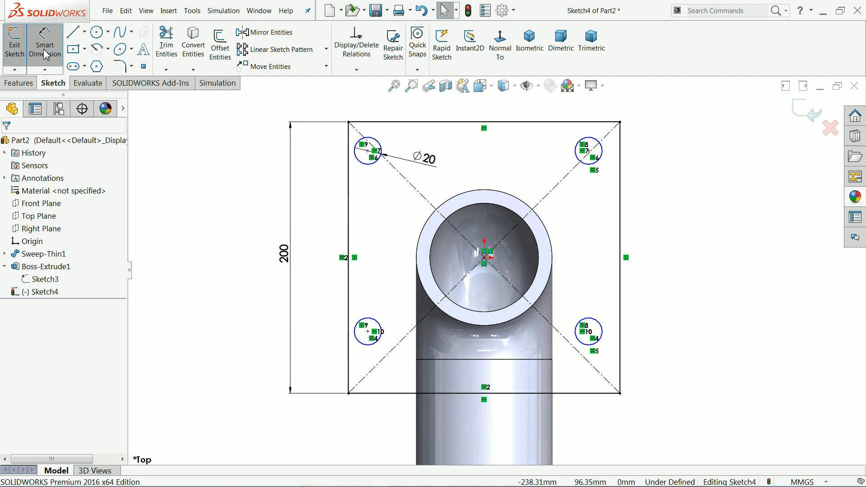
{"action": "left_click", "coordinate": [589, 150]}
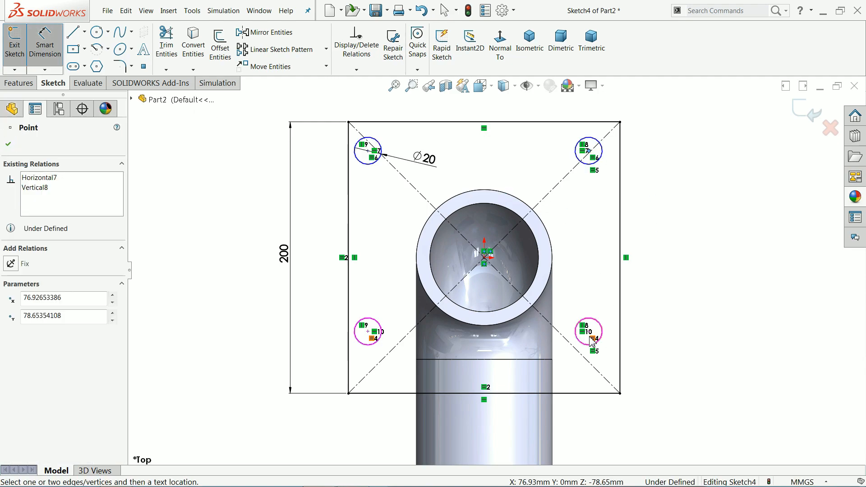
{"action": "left_click", "coordinate": [589, 332]}
{"action": "left_click", "coordinate": [680, 241]}
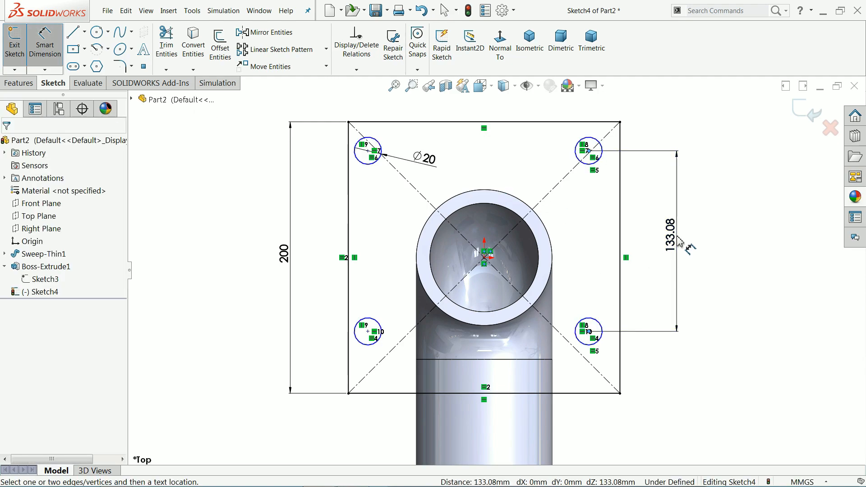
{"action": "type", "text": "160"}
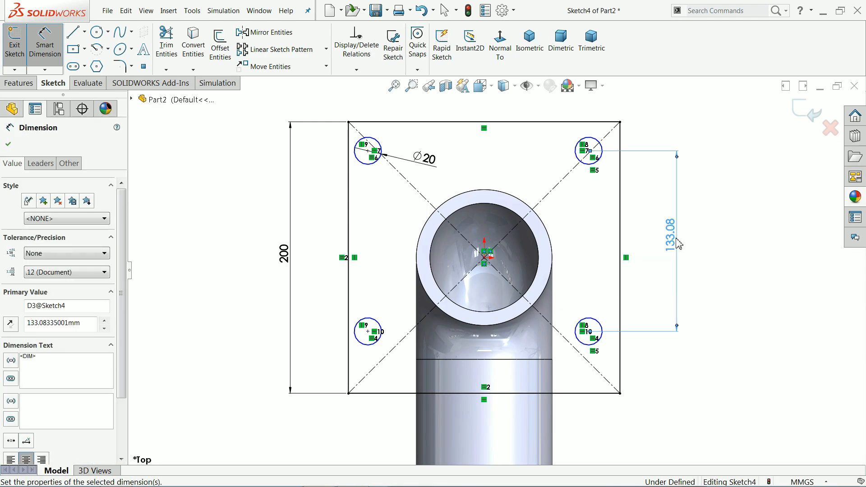
{"action": "key", "text": "Return"}
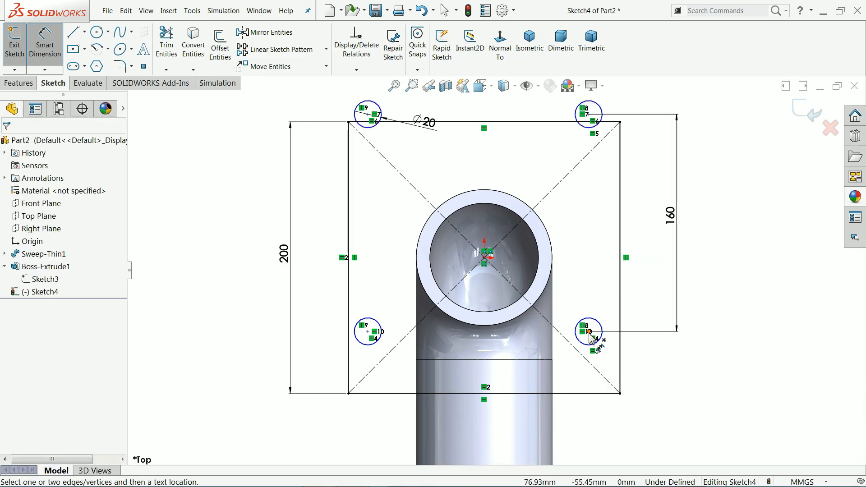
Step: Dimension the distance from the lower-right bolt hole's centre to the square's lower edge as 20 mm
{"action": "left_click", "coordinate": [589, 332]}
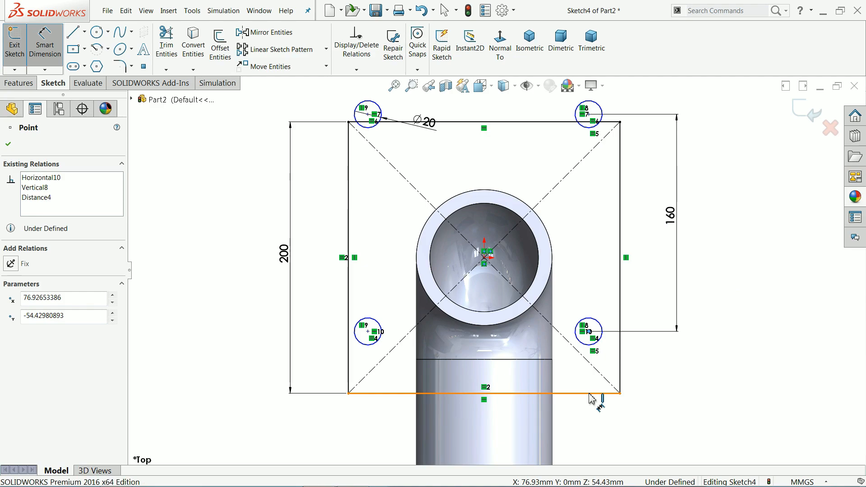
{"action": "left_click", "coordinate": [599, 394]}
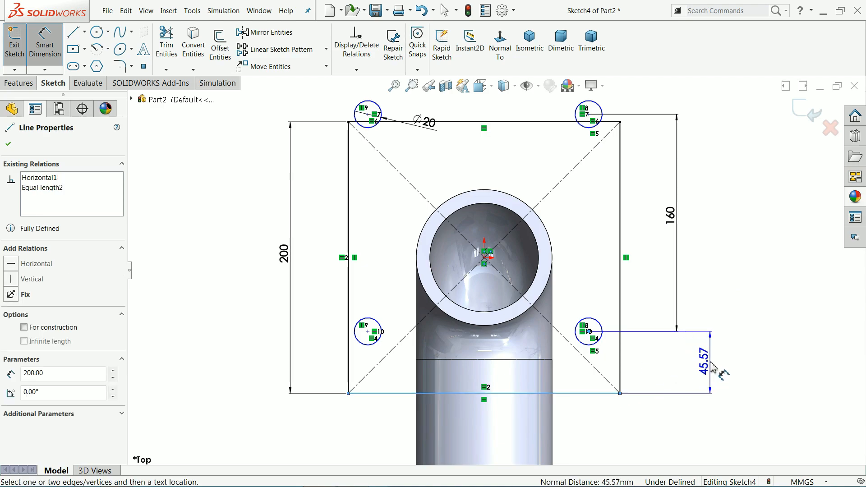
{"action": "left_click", "coordinate": [713, 370]}
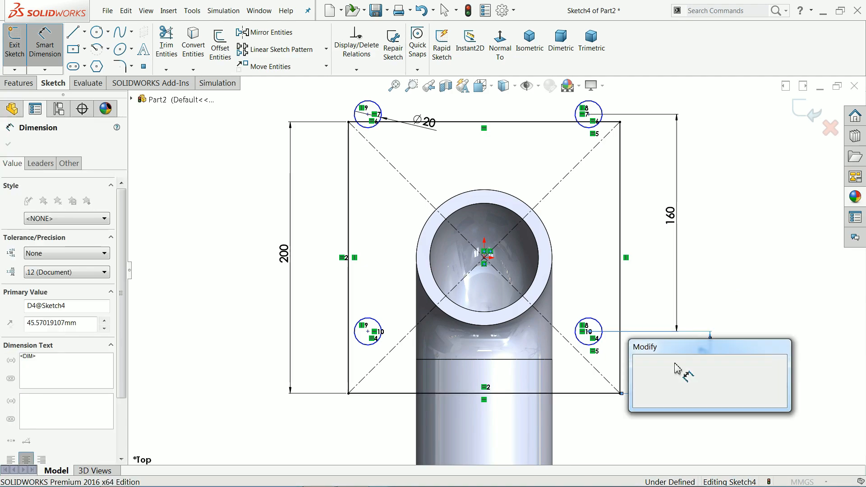
{"action": "type", "text": "20"}
{"action": "left_click", "coordinate": [642, 365]}
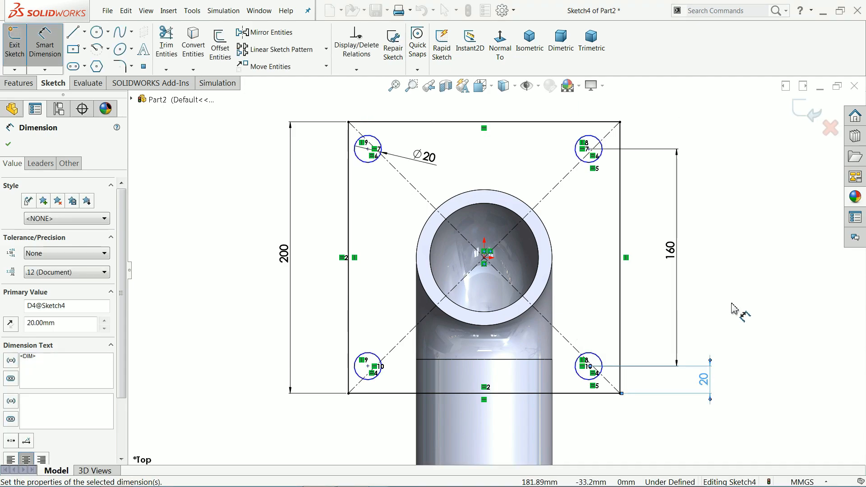
{"action": "left_click", "coordinate": [623, 373]}
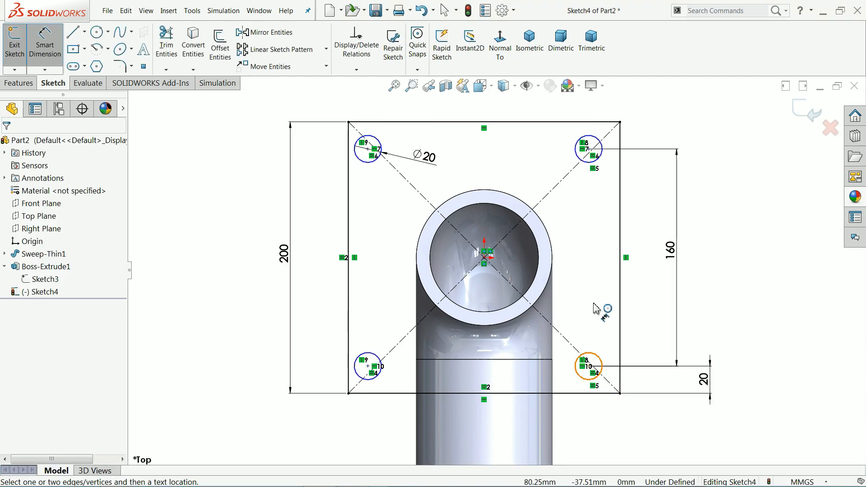
Step: Dimension the horizontal spacing between the centres of the two upper bolt holes as 160 mm
{"action": "left_click", "coordinate": [589, 149]}
{"action": "left_click", "coordinate": [368, 149]}
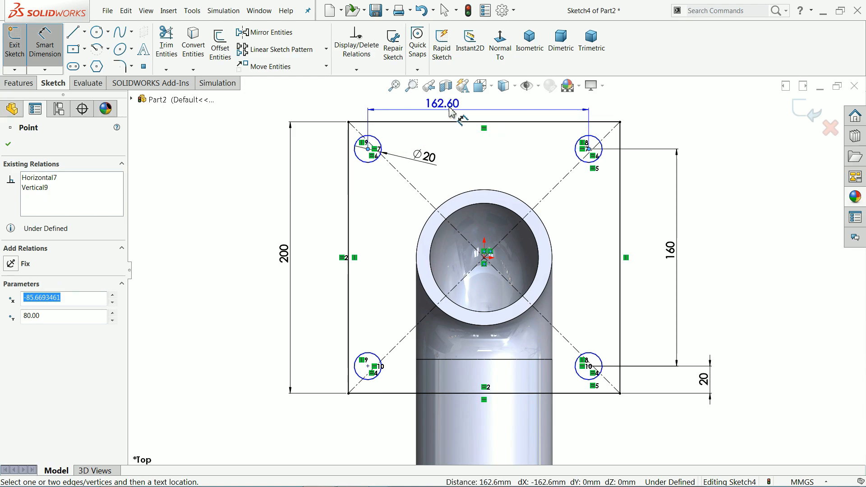
{"action": "left_click", "coordinate": [451, 110]}
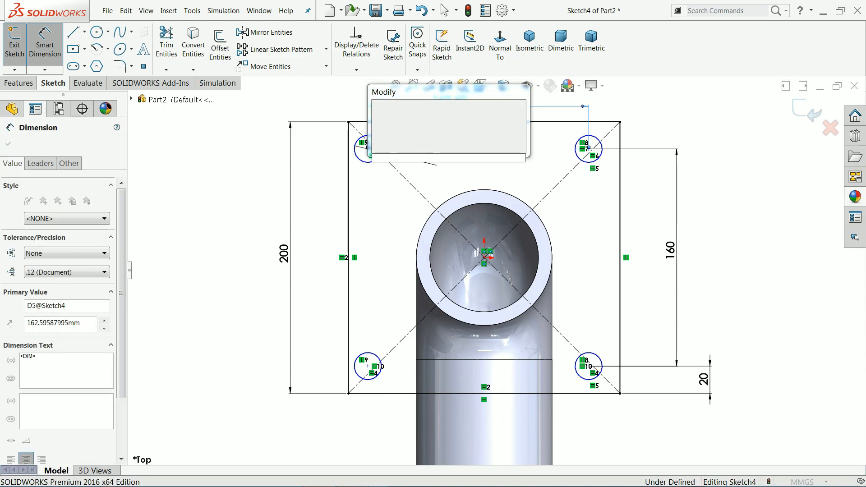
{"action": "type", "text": "160"}
{"action": "left_click", "coordinate": [381, 110]}
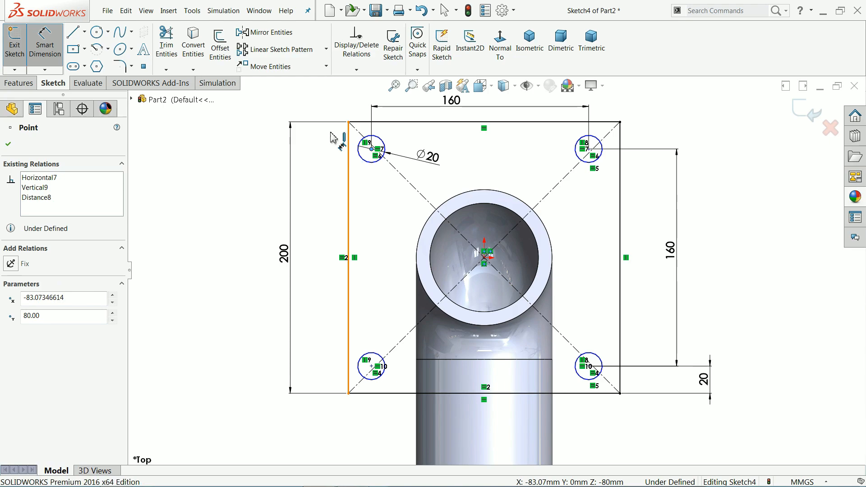
Step: Dimension the distance from the upper-left bolt hole's centre to the square's left edge as 20 mm
{"action": "left_click", "coordinate": [349, 165]}
{"action": "left_click", "coordinate": [320, 112]}
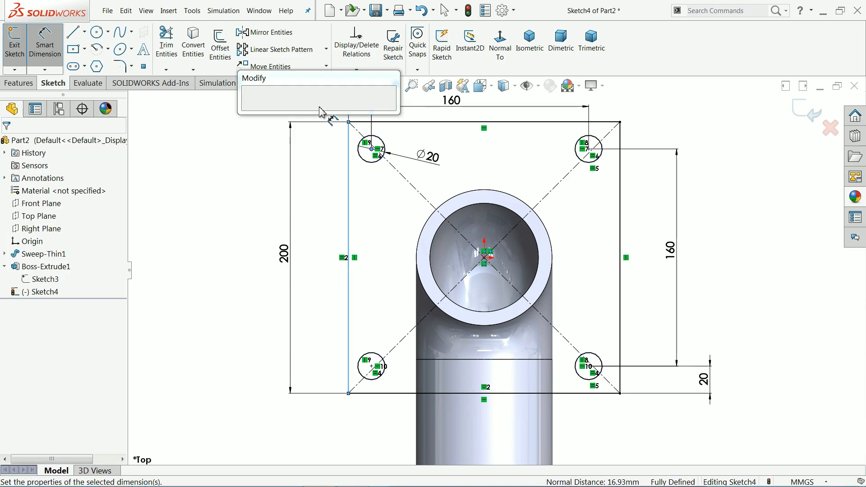
{"action": "type", "text": "20"}
{"action": "left_click", "coordinate": [251, 110]}
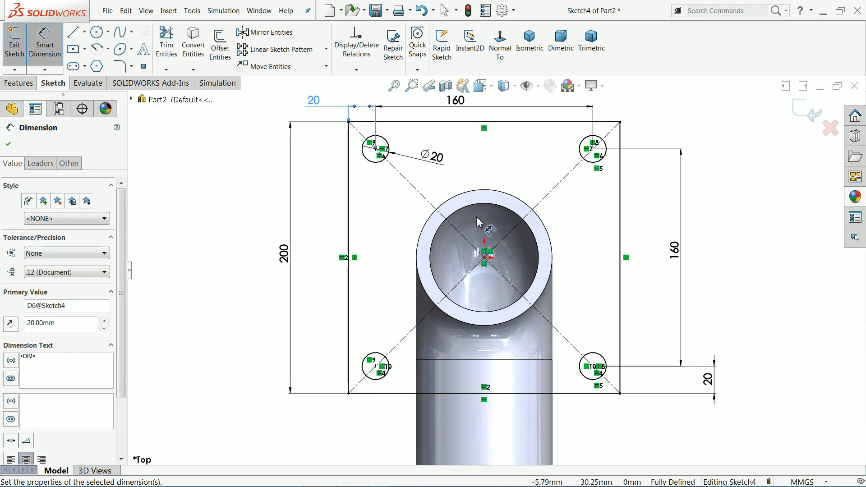
Step: Close the square flange sketch and extrude it 20 mm blind in the reversed direction, down along the vertical pipe
{"action": "left_click", "coordinate": [532, 52]}
{"action": "scroll", "coordinate": [553, 158], "scroll_direction": "down", "scroll_amount": 3}
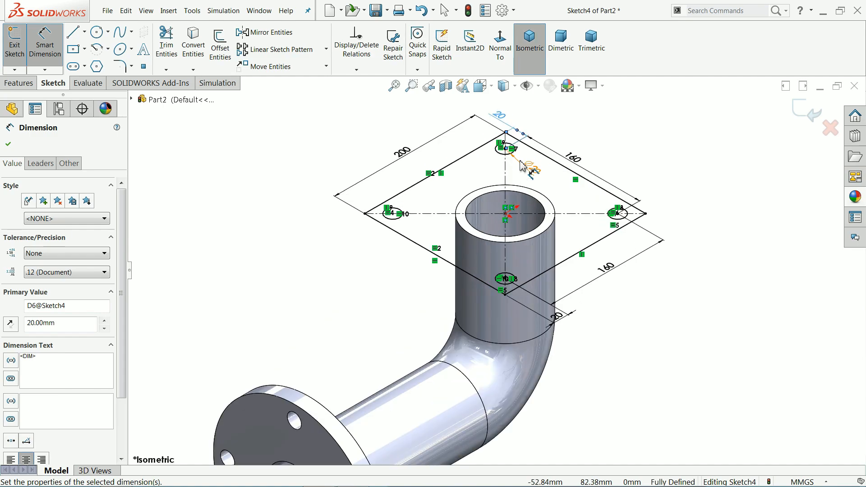
{"action": "left_click", "coordinate": [20, 84]}
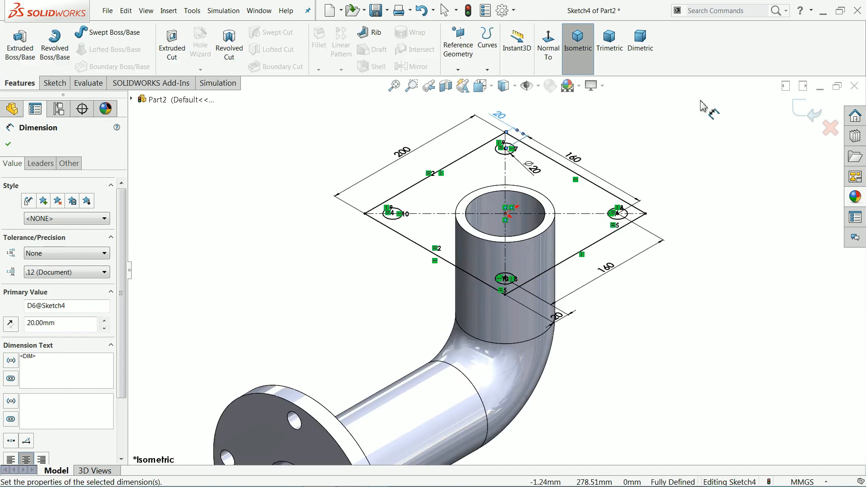
{"action": "left_click", "coordinate": [807, 112]}
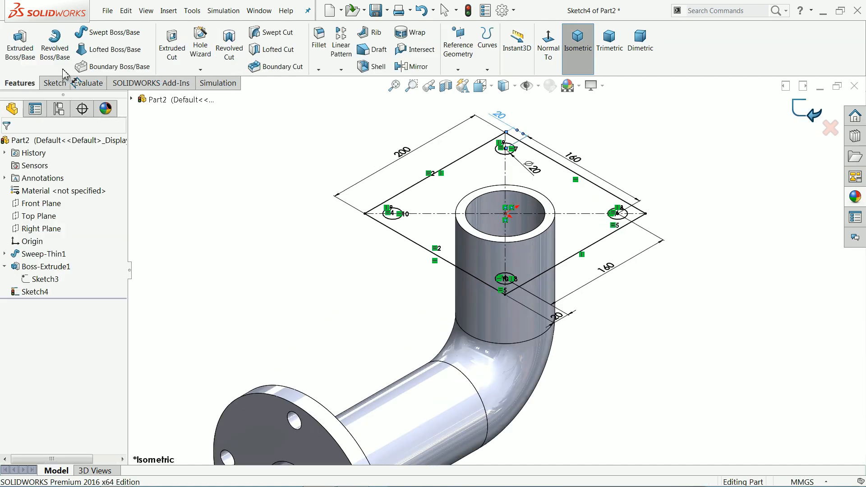
{"action": "left_click", "coordinate": [27, 50]}
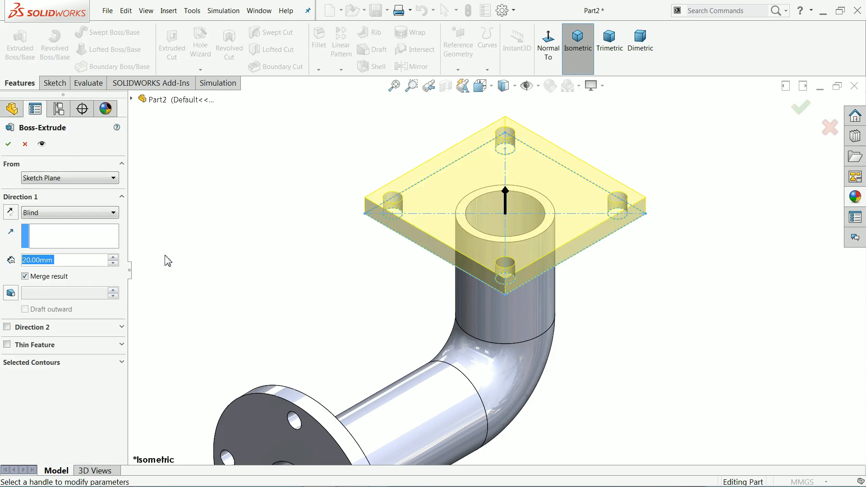
{"action": "middle_click_drag", "start_coordinate": [411, 265], "coordinate": [408, 184]}
{"action": "scroll", "coordinate": [515, 229], "scroll_direction": "down", "scroll_amount": 3}
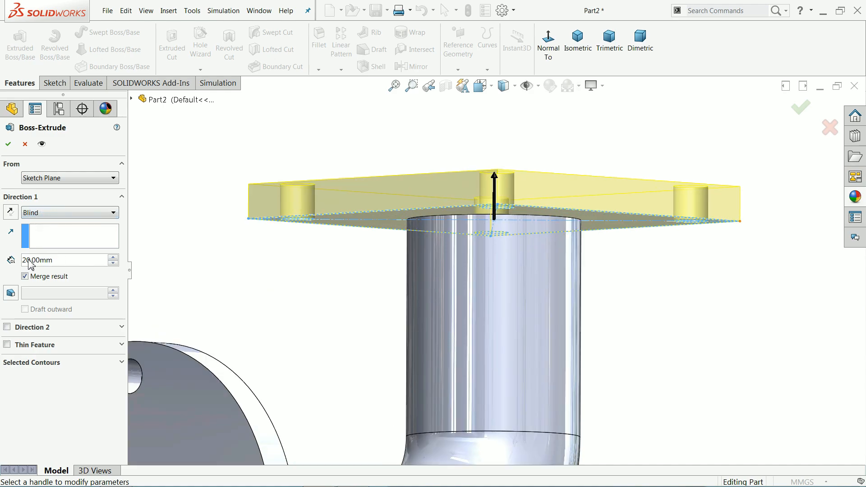
{"action": "left_click", "coordinate": [10, 214]}
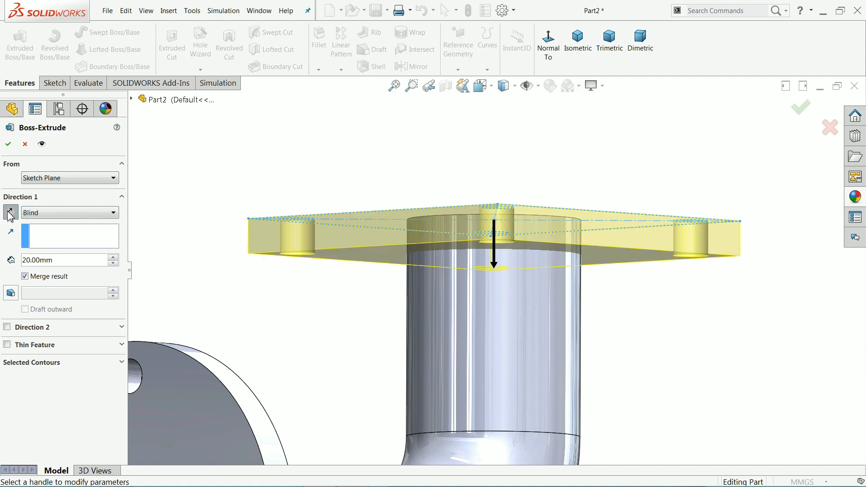
{"action": "left_click", "coordinate": [9, 145]}
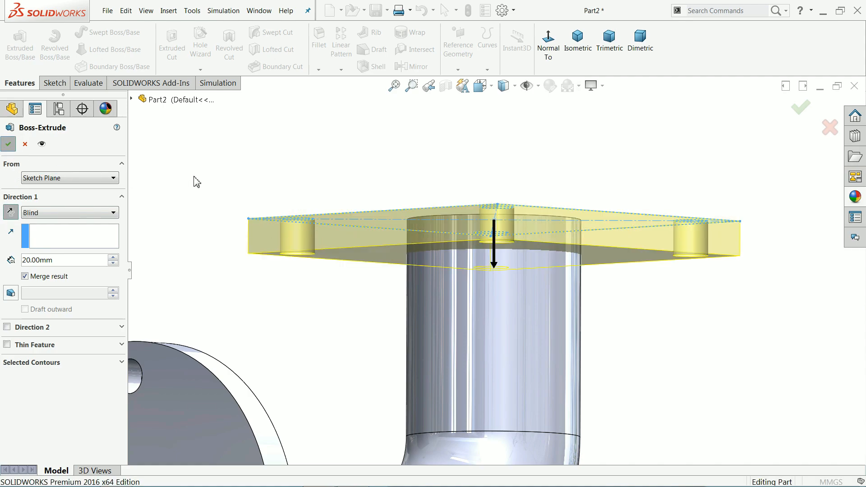
Step: Fillet the four vertical corner edges of the square flange with a 20 mm radius
{"action": "middle_click_drag", "start_coordinate": [361, 157], "coordinate": [365, 222]}
{"action": "left_click", "coordinate": [319, 38]}
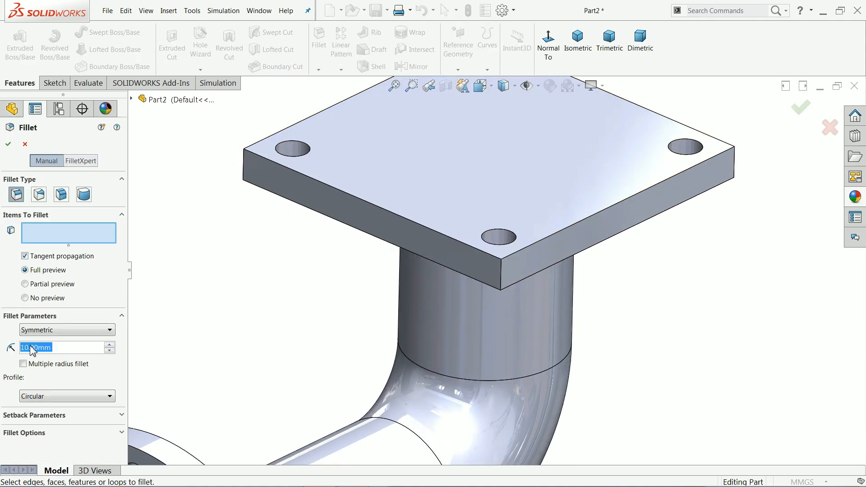
{"action": "type", "text": "2"}
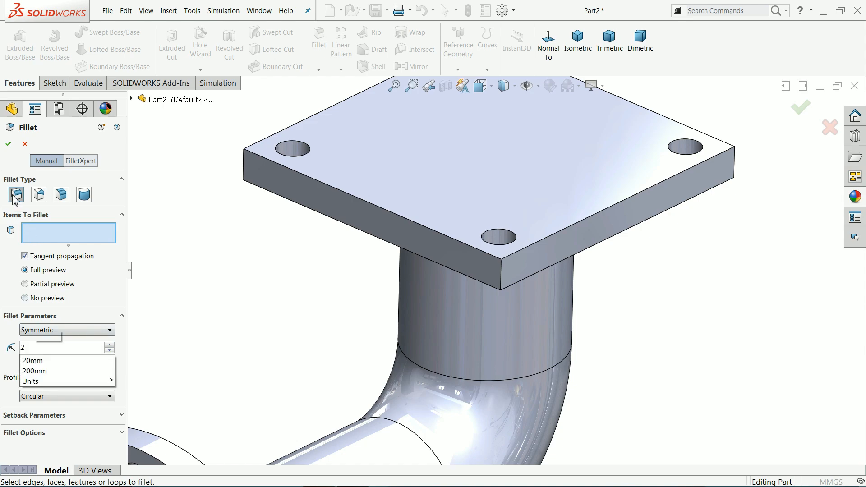
{"action": "type", "text": "0"}
{"action": "key", "text": "Return"}
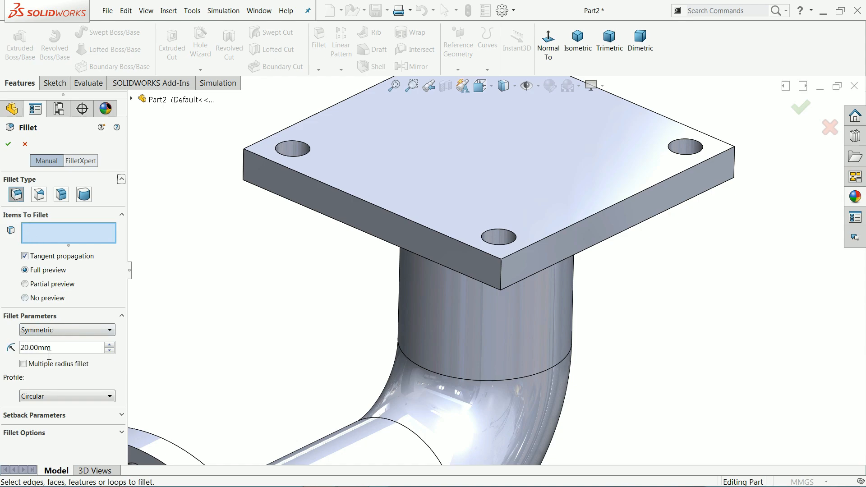
{"action": "left_click", "coordinate": [501, 276]}
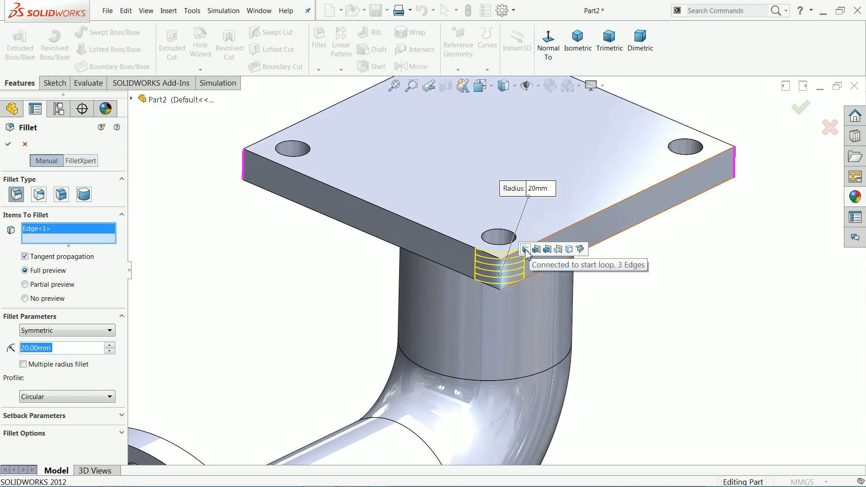
{"action": "left_click", "coordinate": [525, 249]}
{"action": "scroll", "coordinate": [640, 275], "scroll_direction": "up", "scroll_amount": 5}
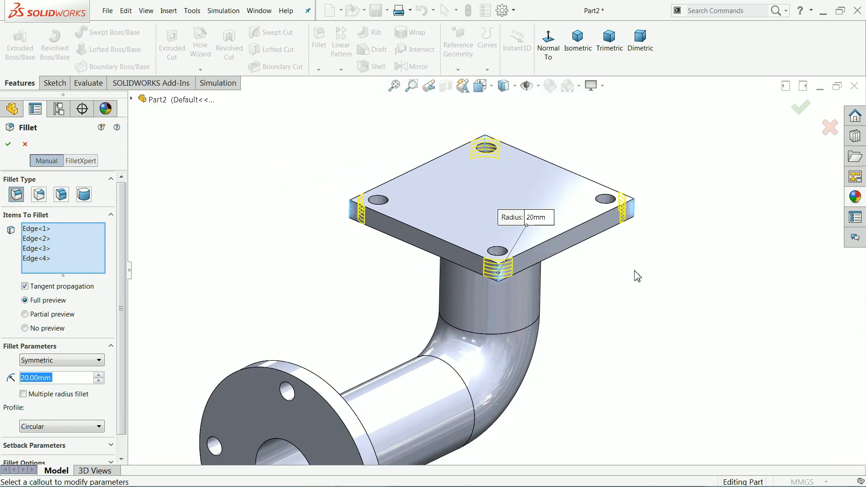
{"action": "scroll", "coordinate": [459, 172], "scroll_direction": "down", "scroll_amount": 5}
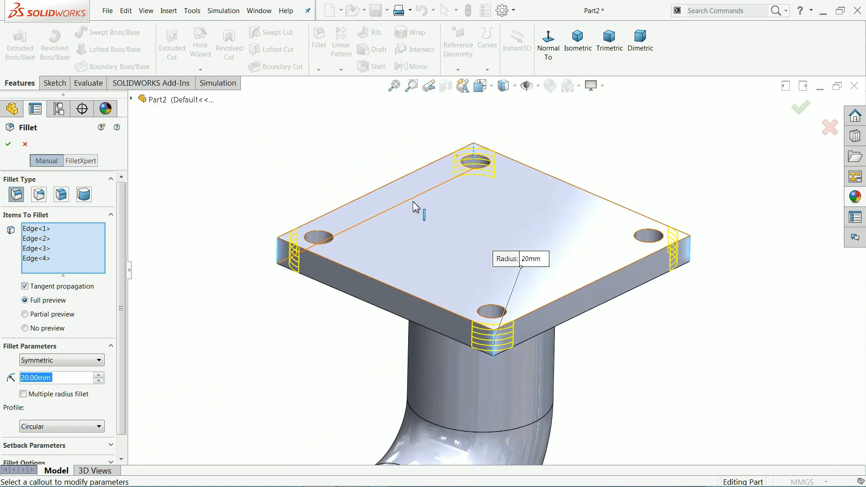
{"action": "left_click", "coordinate": [10, 147]}
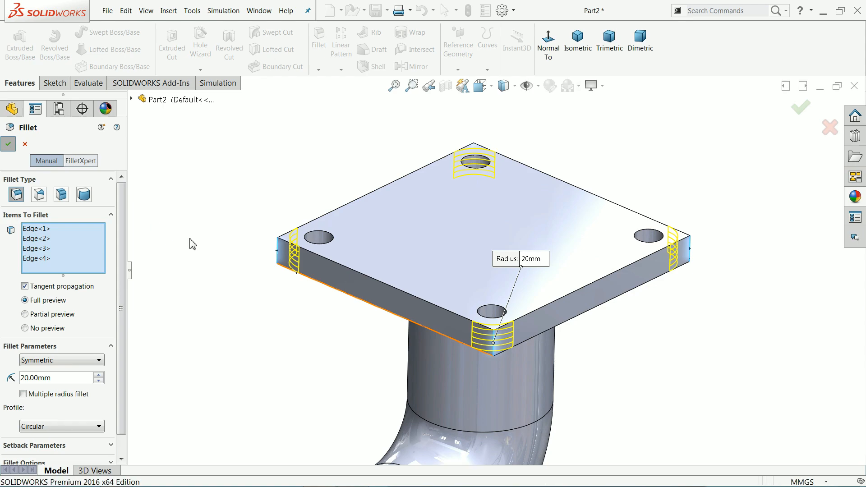
Step: Edit the square flange's sketch to include the pipe's inner circular edge as a converted entity, and rebuild the flange
{"action": "scroll", "coordinate": [289, 263], "scroll_direction": "up", "scroll_amount": 4}
{"action": "scroll", "coordinate": [289, 264], "scroll_direction": "up", "scroll_amount": 3}
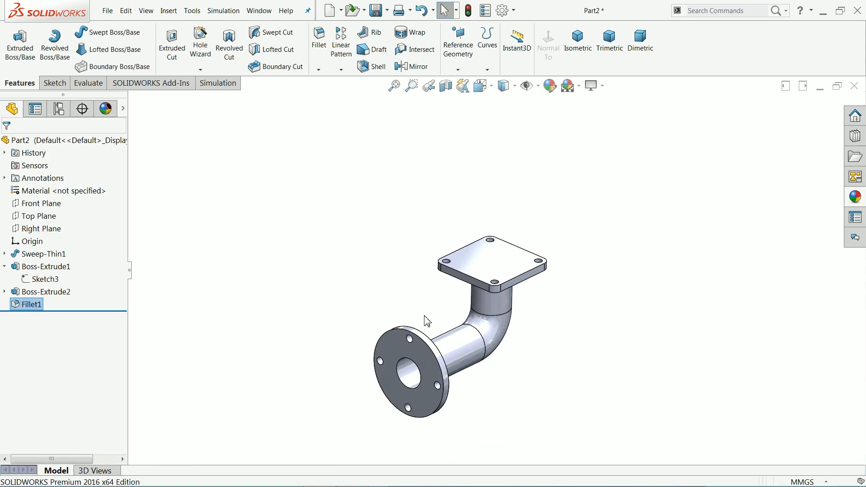
{"action": "scroll", "coordinate": [425, 316], "scroll_direction": "down", "scroll_amount": 4}
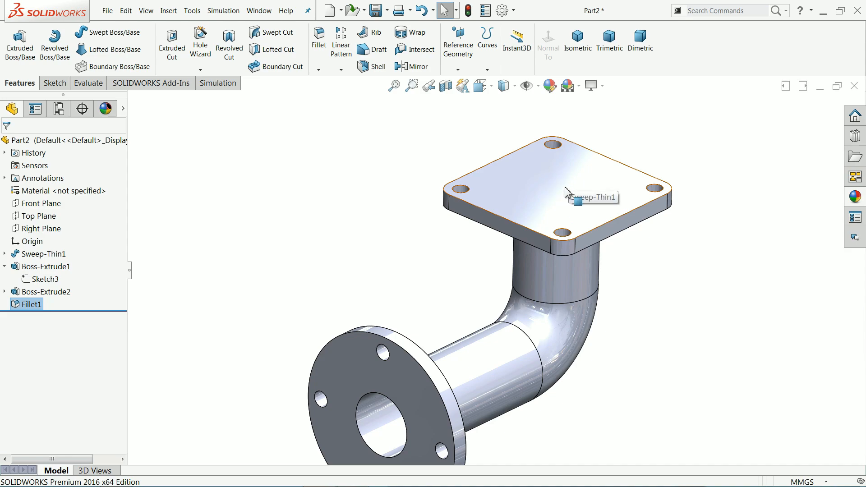
{"action": "left_click", "coordinate": [4, 292]}
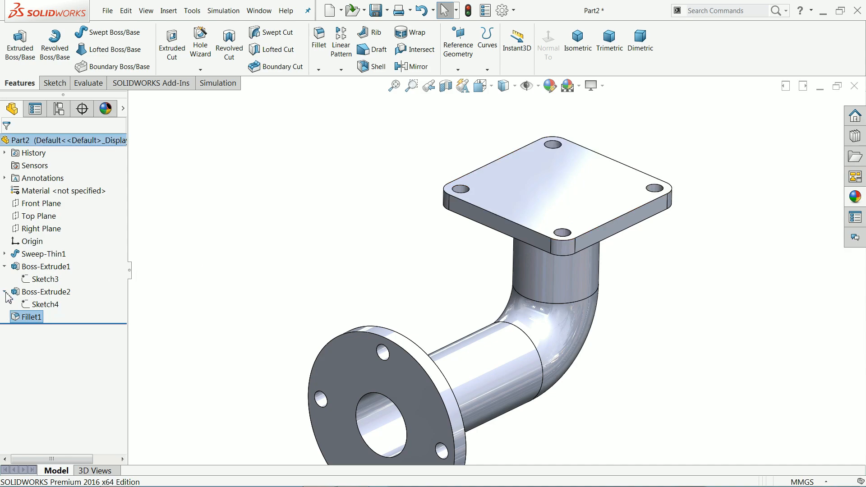
{"action": "left_click", "coordinate": [42, 305]}
{"action": "left_click", "coordinate": [42, 279]}
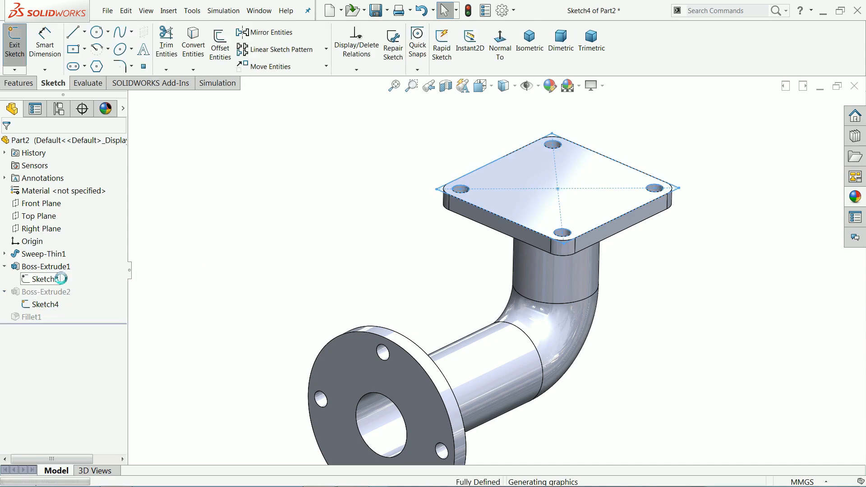
{"action": "scroll", "coordinate": [615, 152], "scroll_direction": "down", "scroll_amount": 2}
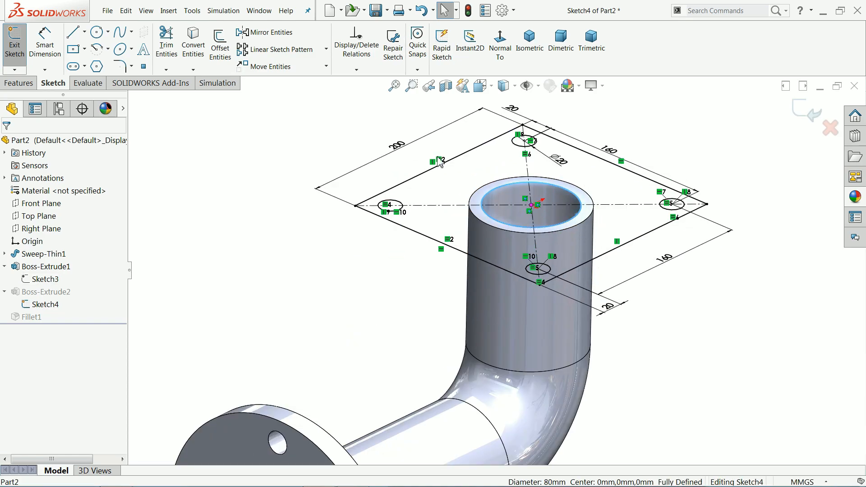
{"action": "left_click", "coordinate": [197, 55]}
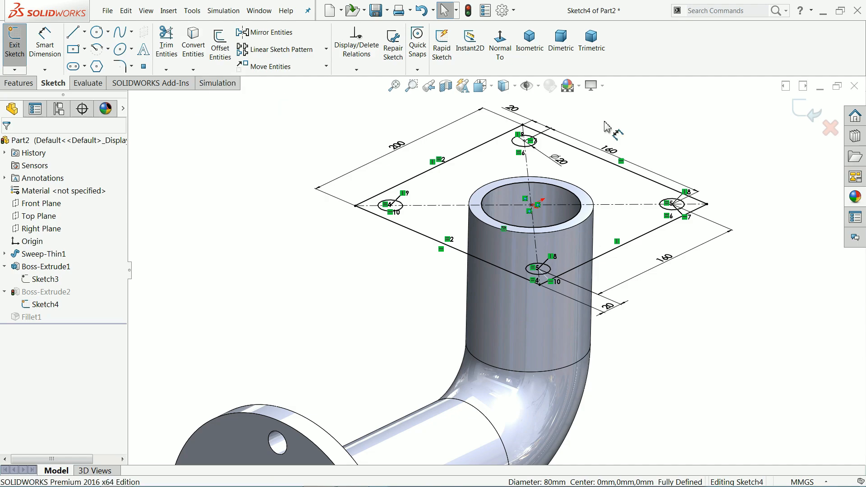
{"action": "left_click", "coordinate": [816, 120]}
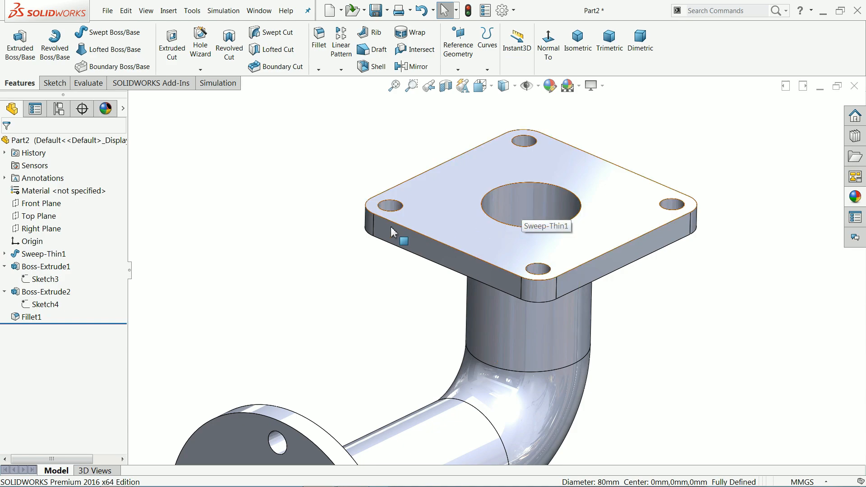
{"action": "scroll", "coordinate": [379, 234], "scroll_direction": "up", "scroll_amount": 3}
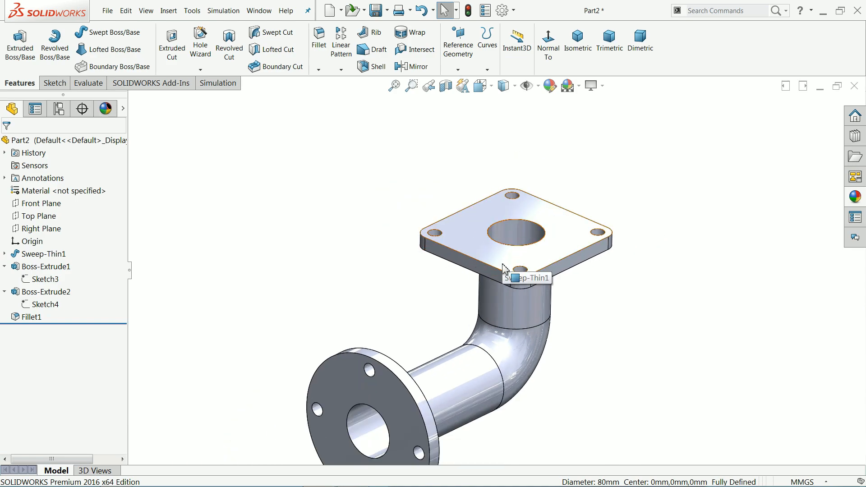
{"action": "scroll", "coordinate": [566, 284], "scroll_direction": "down", "scroll_amount": 2}
{"action": "scroll", "coordinate": [514, 277], "scroll_direction": "up", "scroll_amount": 4}
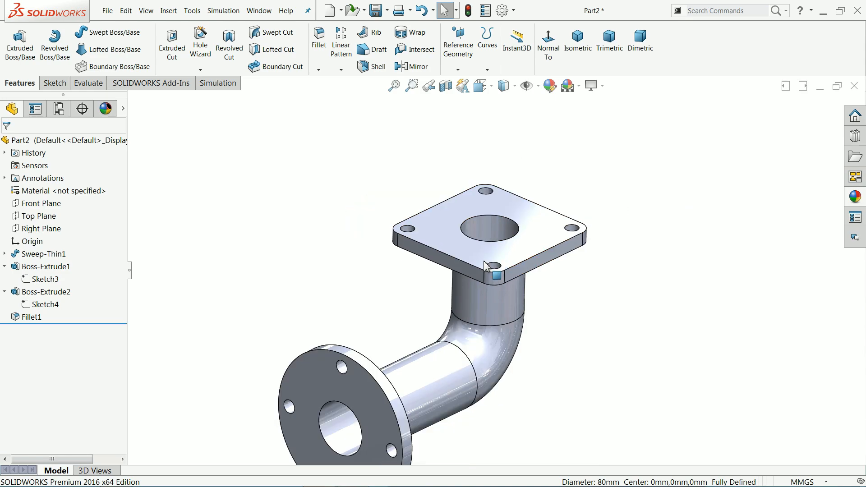
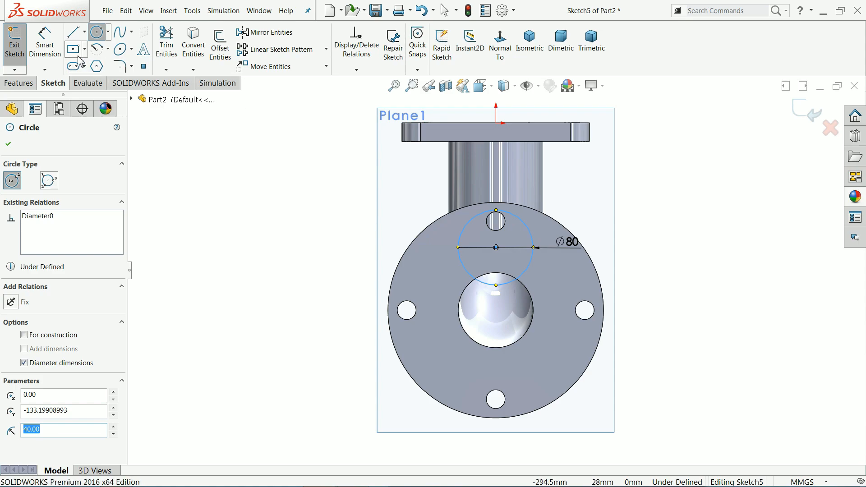
Step: Dimension the vertical distance from the origin to the 80 mm circle's centre as 70 mm
{"action": "left_click", "coordinate": [45, 44]}
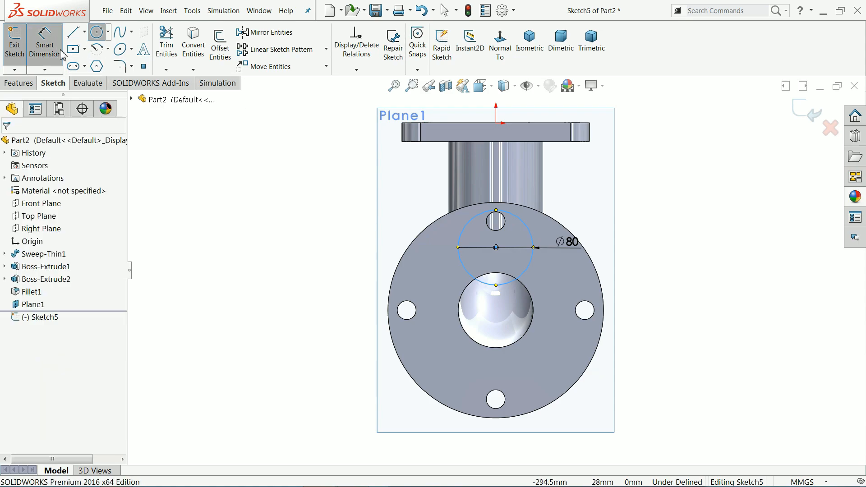
{"action": "left_click", "coordinate": [496, 248]}
{"action": "left_click", "coordinate": [496, 123]}
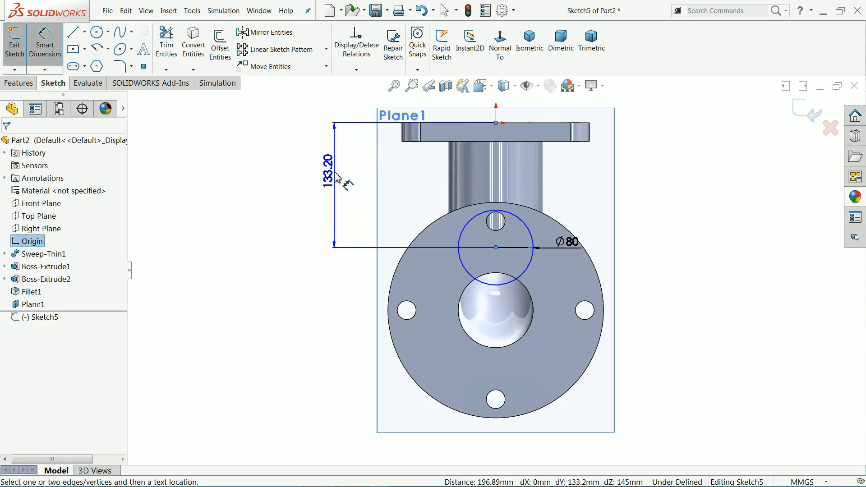
{"action": "left_click", "coordinate": [334, 176]}
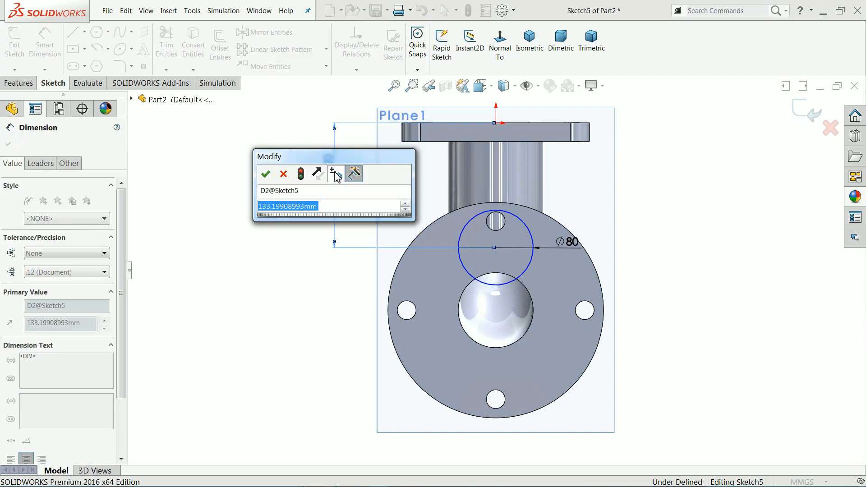
{"action": "type", "text": "70"}
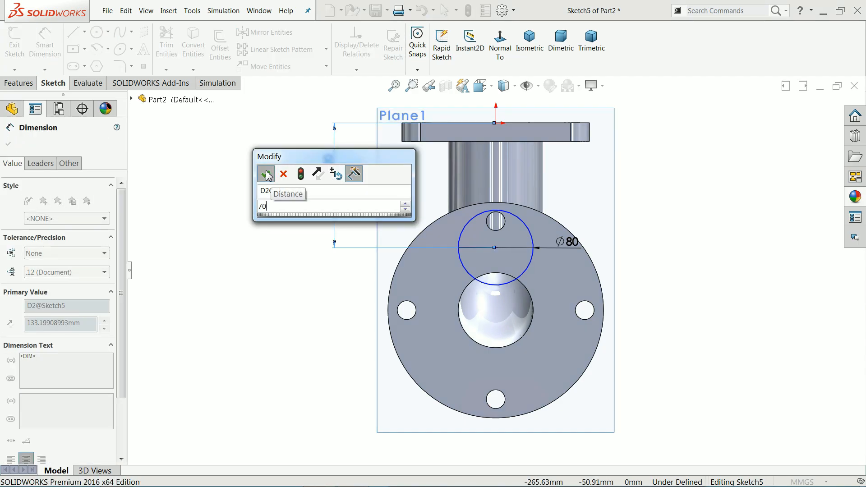
{"action": "left_click", "coordinate": [265, 174]}
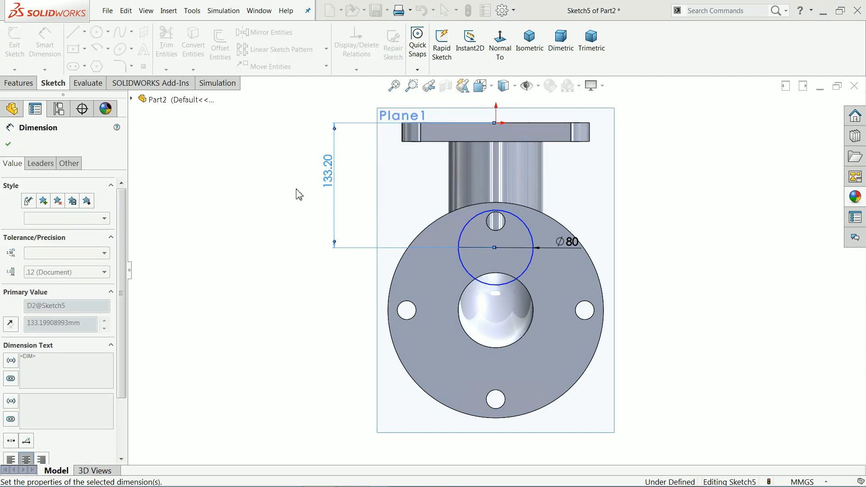
{"action": "right_click", "coordinate": [242, 176]}
{"action": "left_click", "coordinate": [266, 205]}
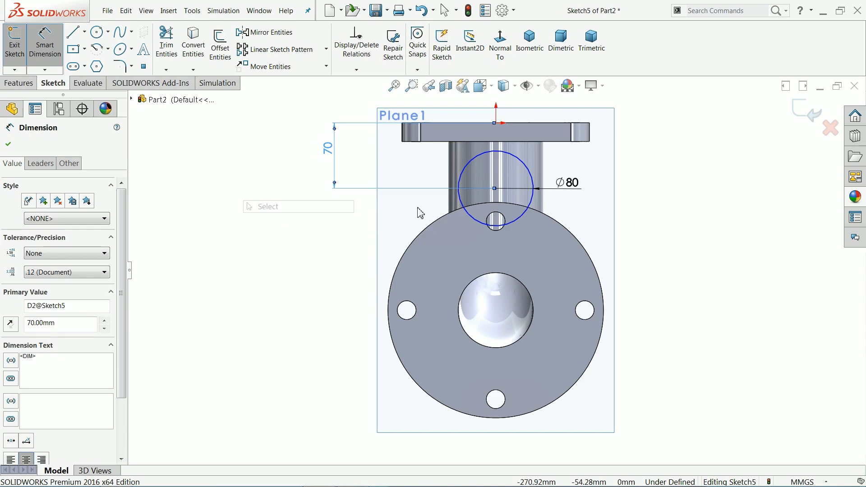
Step: Add a vertical relation between the origin and the 80 mm circle's centre
{"action": "left_click", "coordinate": [497, 122]}
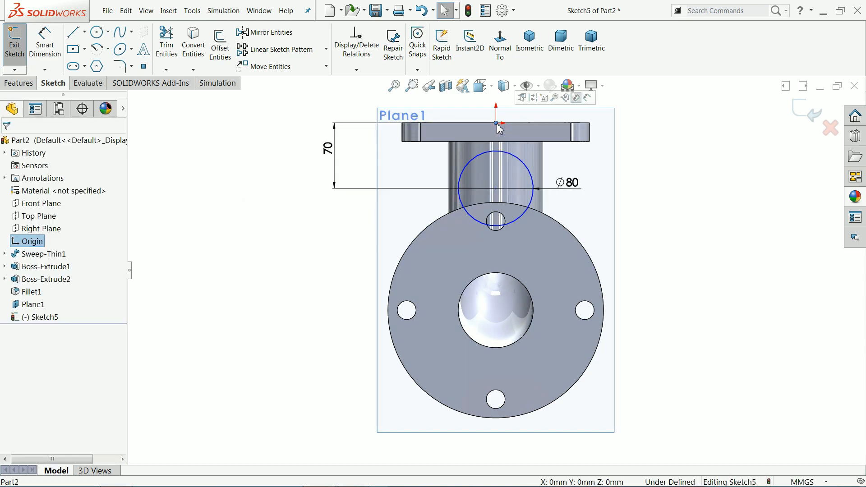
{"action": "left_click", "coordinate": [496, 188], "text": "ctrl"}
{"action": "left_click", "coordinate": [534, 153]}
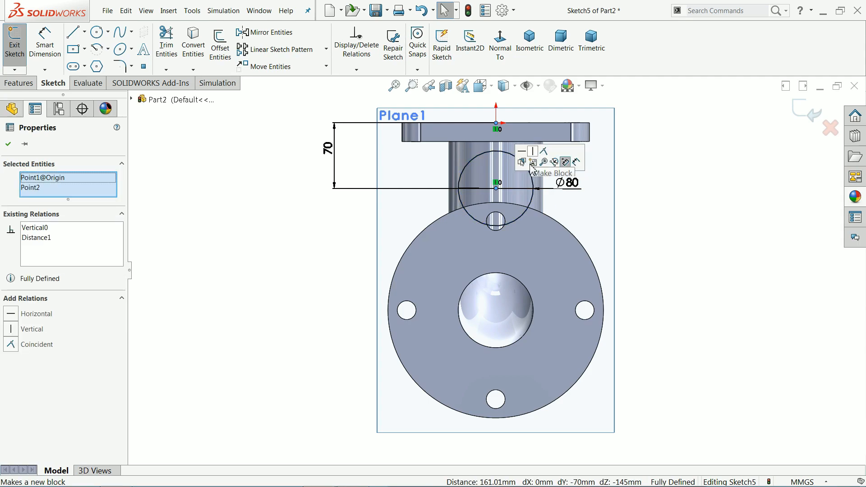
Step: Extrude the 80 mm circle up to next towards the vertical pipe as a thin feature with a 10 mm inward wall
{"action": "mouse_move", "coordinate": [674, 158]}
{"action": "middle_mouse_down"}
{"action": "mouse_move", "coordinate": [744, 172]}
{"action": "mouse_move", "coordinate": [531, 161]}
{"action": "middle_mouse_up"}
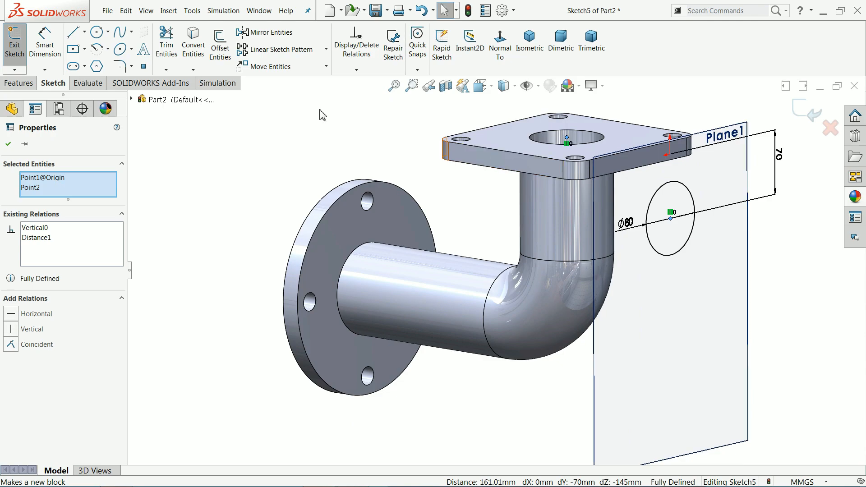
{"action": "left_click", "coordinate": [18, 84]}
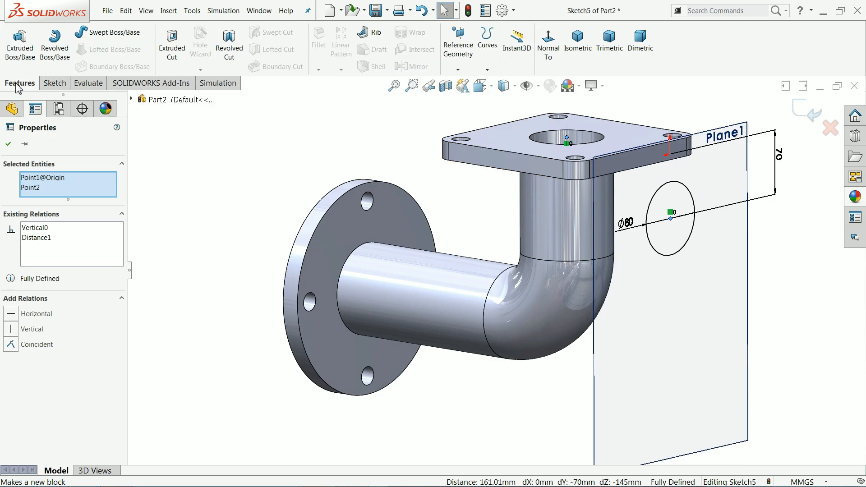
{"action": "left_click", "coordinate": [20, 53]}
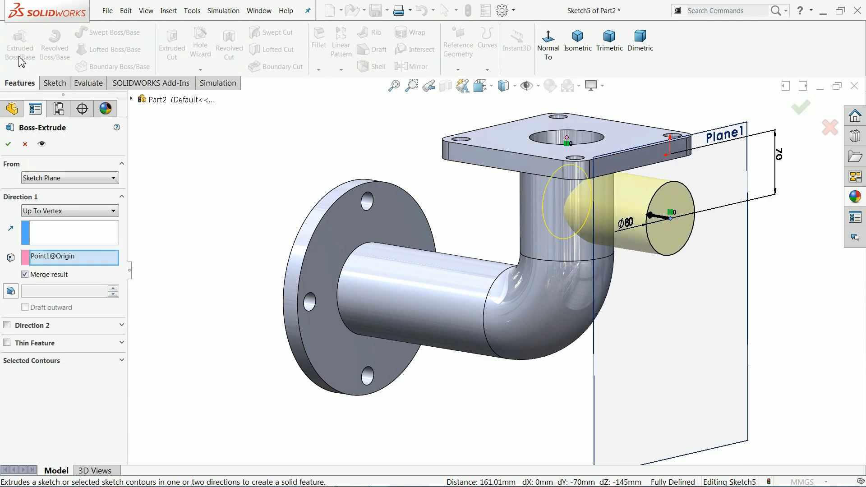
{"action": "left_click", "coordinate": [49, 219]}
{"action": "left_click", "coordinate": [47, 244]}
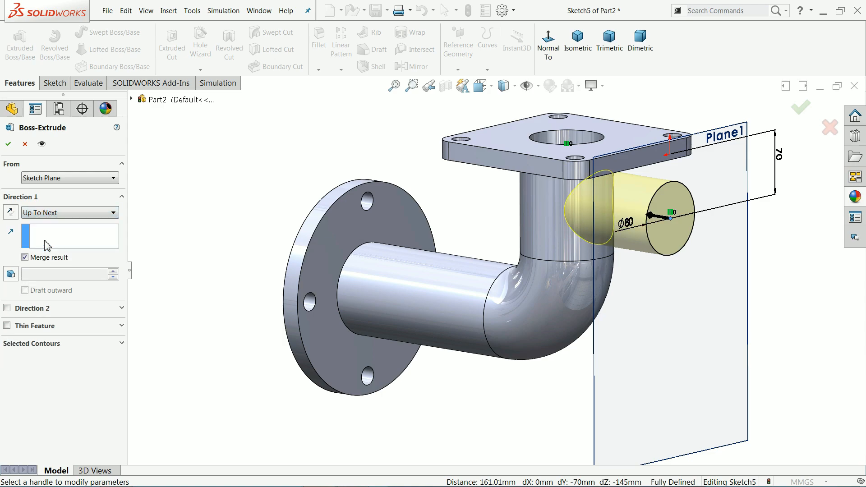
{"action": "left_click", "coordinate": [7, 326]}
{"action": "scroll", "coordinate": [322, 311], "scroll_direction": "down", "scroll_amount": 5}
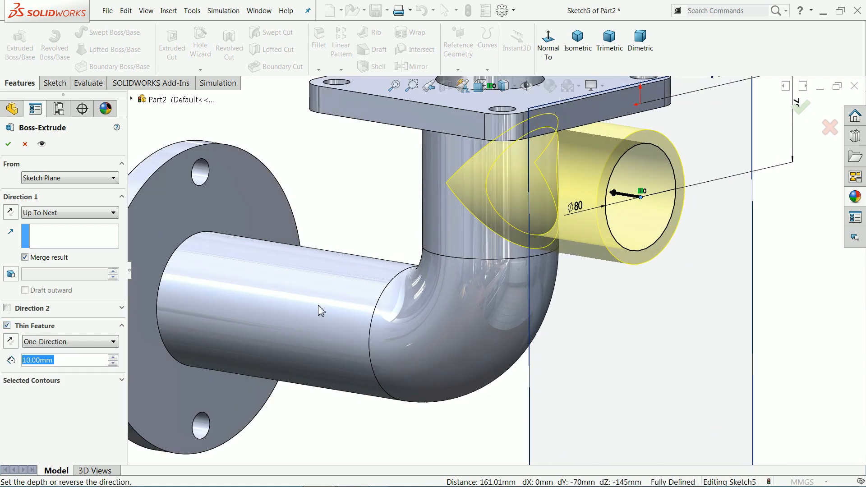
{"action": "left_click", "coordinate": [10, 341]}
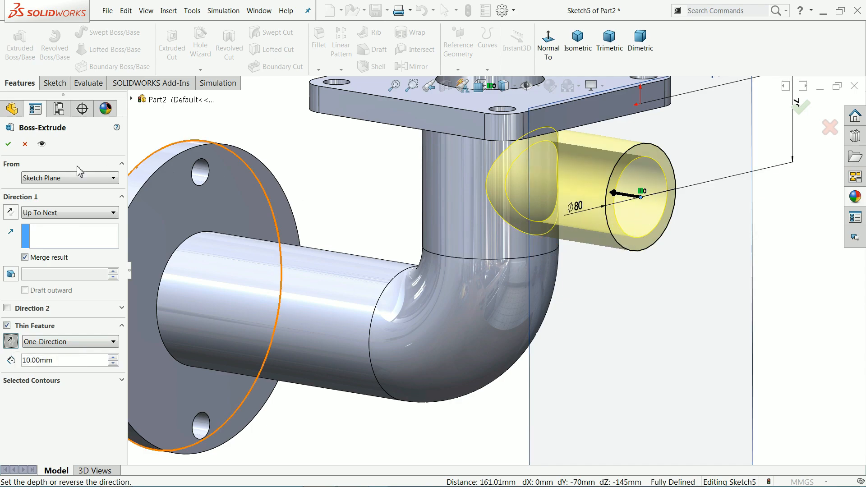
{"action": "left_click", "coordinate": [9, 144]}
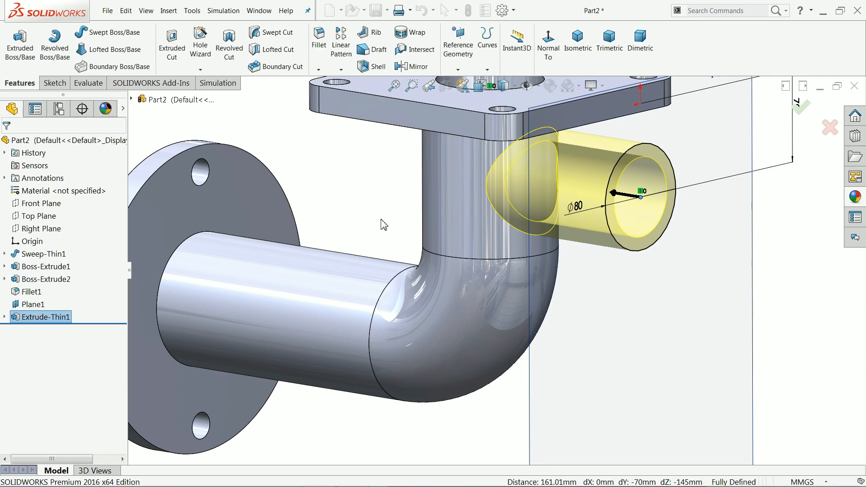
Step: Hide the reference plane that carries the branch pipe's circle sketch
{"action": "mouse_move", "coordinate": [381, 218]}
{"action": "middle_mouse_down"}
{"action": "mouse_move", "coordinate": [327, 213]}
{"action": "mouse_move", "coordinate": [331, 198]}
{"action": "mouse_move", "coordinate": [375, 227]}
{"action": "middle_mouse_up"}
{"action": "left_click", "coordinate": [724, 220]}
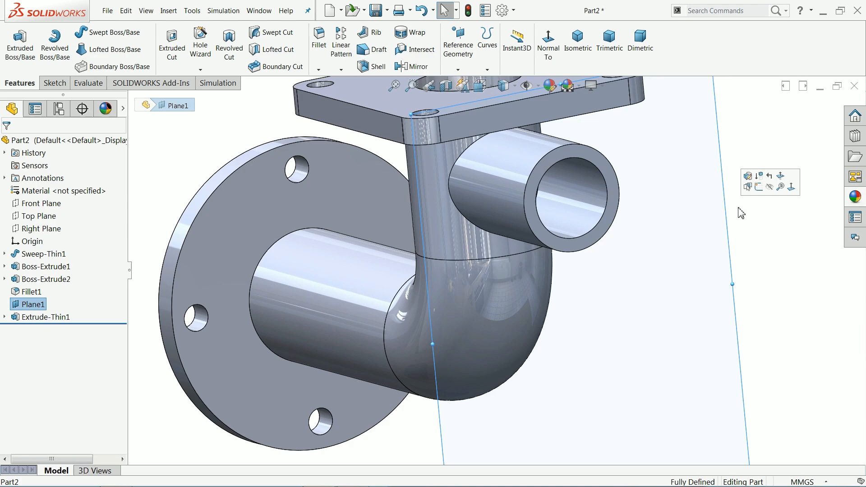
{"action": "left_click", "coordinate": [773, 183]}
Step: Start a sketch on the side branch pipe's end face and convert its inner circular edge into a sketch circle
{"action": "middle_click_drag", "start_coordinate": [688, 211], "coordinate": [628, 218]}
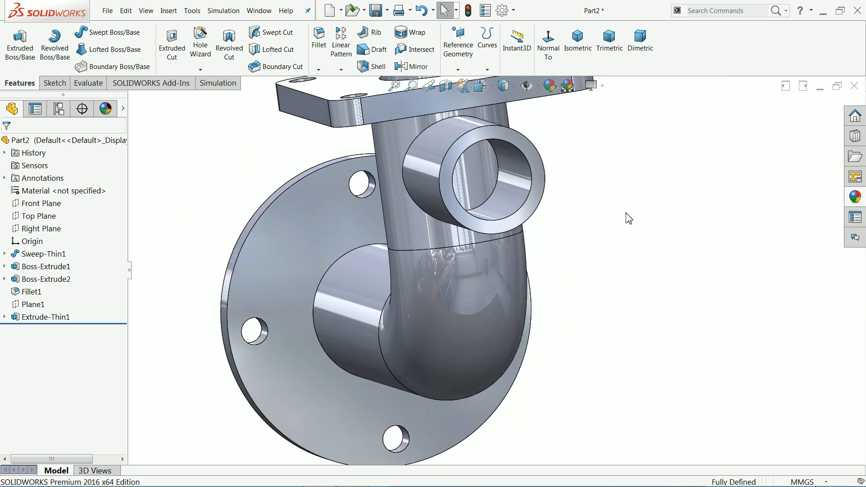
{"action": "left_click", "coordinate": [530, 216]}
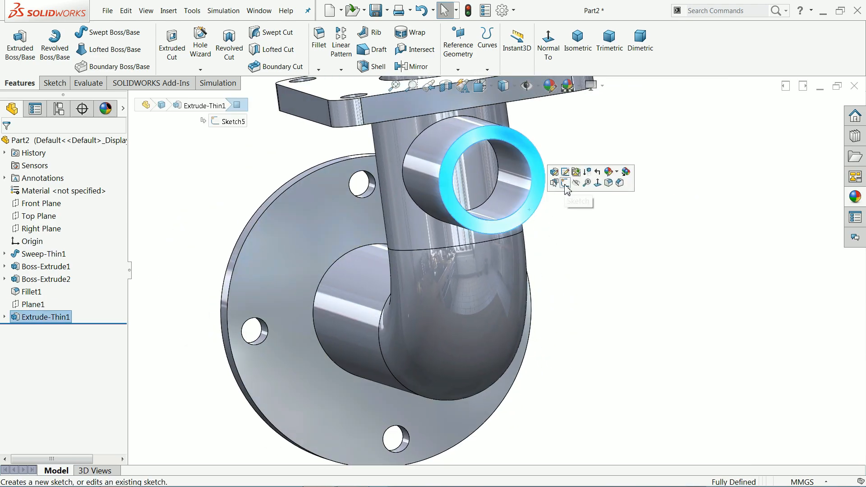
{"action": "left_click", "coordinate": [566, 184]}
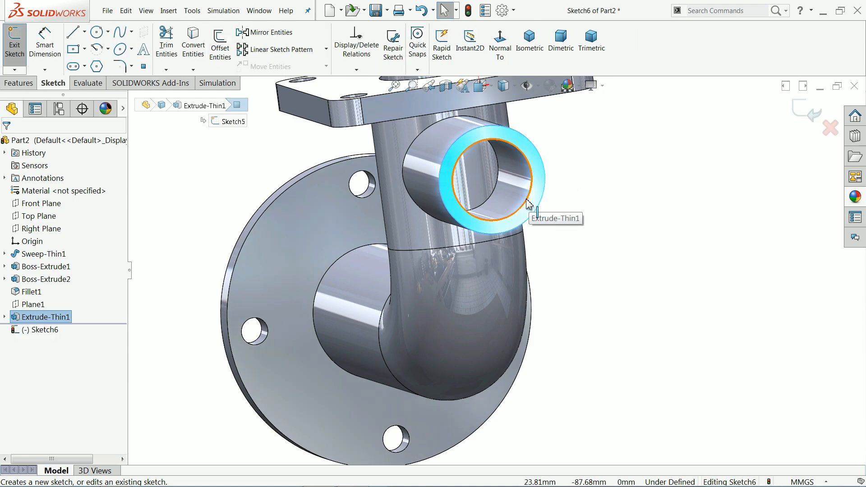
{"action": "left_click", "coordinate": [529, 204]}
{"action": "left_click", "coordinate": [193, 45]}
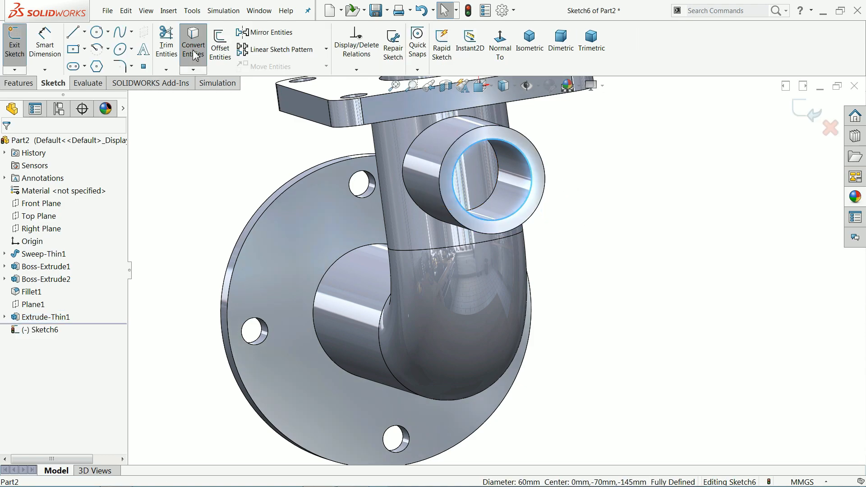
Step: Cut-extrude the converted circle up to the inner surface of the vertical pipe, selected as the end face, to open the branch bore
{"action": "left_click", "coordinate": [17, 85]}
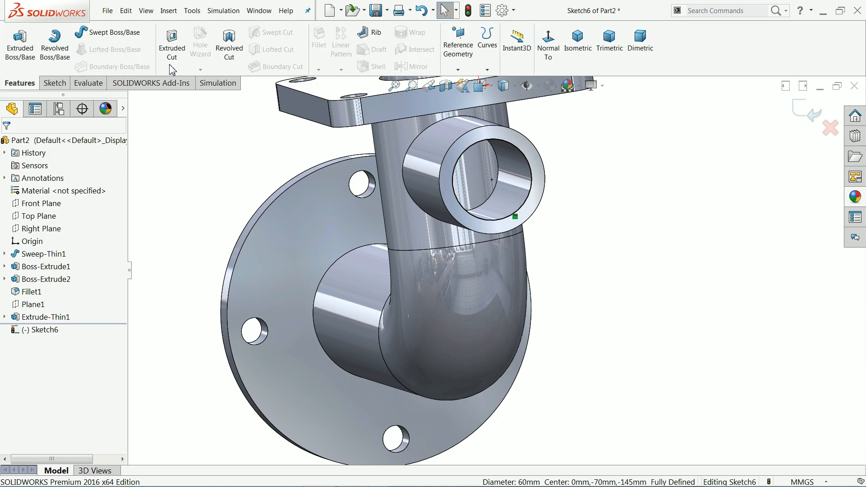
{"action": "left_click", "coordinate": [172, 53]}
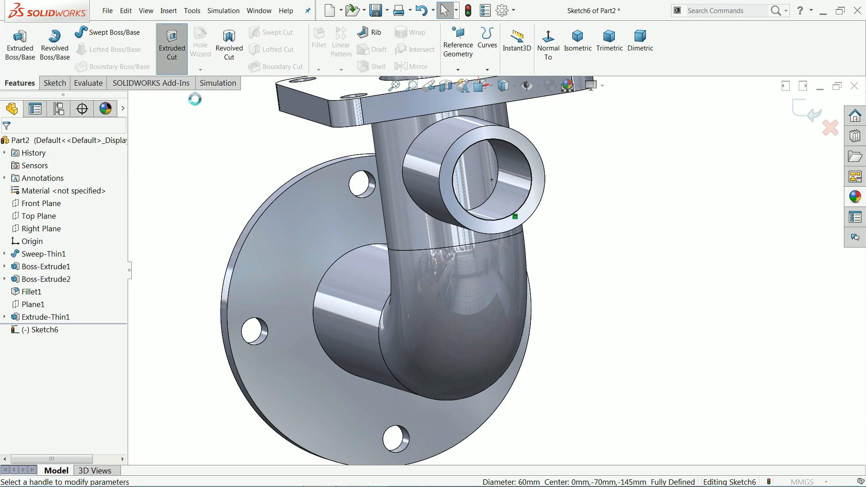
{"action": "middle_click_drag", "start_coordinate": [271, 155], "coordinate": [351, 334]}
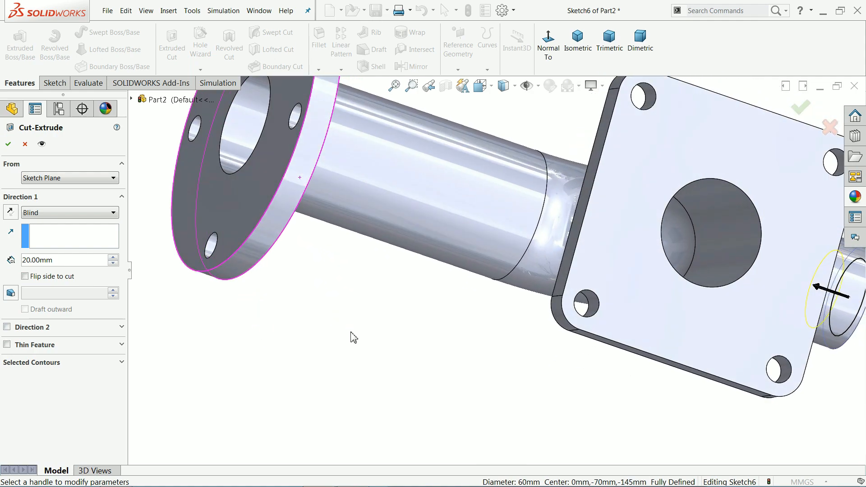
{"action": "left_click", "coordinate": [40, 213]}
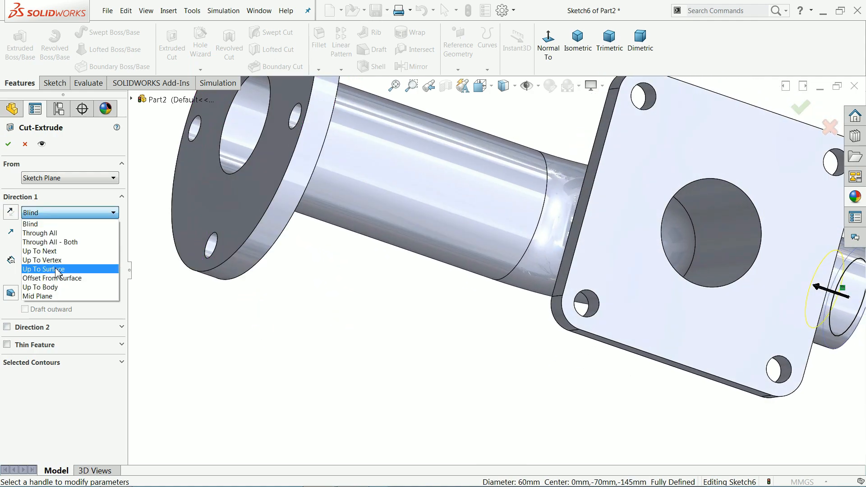
{"action": "left_click", "coordinate": [55, 271]}
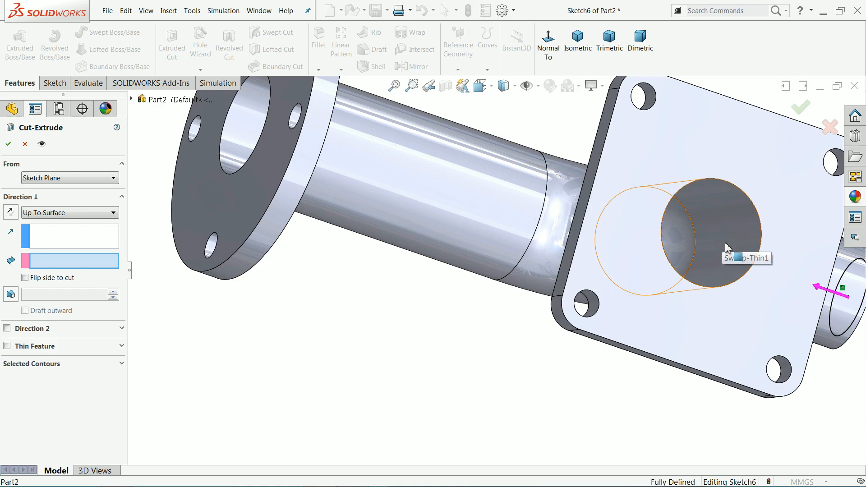
{"action": "left_click", "coordinate": [719, 263]}
{"action": "scroll", "coordinate": [659, 277], "scroll_direction": "up", "scroll_amount": 3}
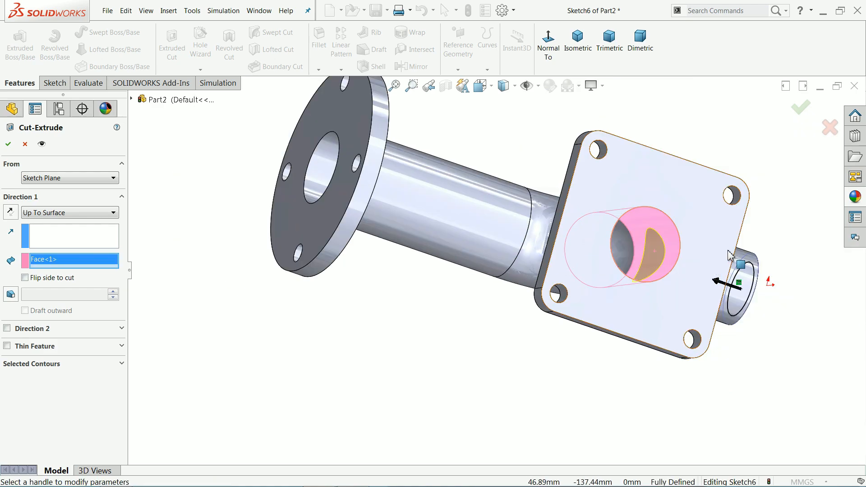
{"action": "scroll", "coordinate": [633, 246], "scroll_direction": "down", "scroll_amount": 3}
{"action": "middle_click_drag", "start_coordinate": [631, 242], "coordinate": [621, 261]}
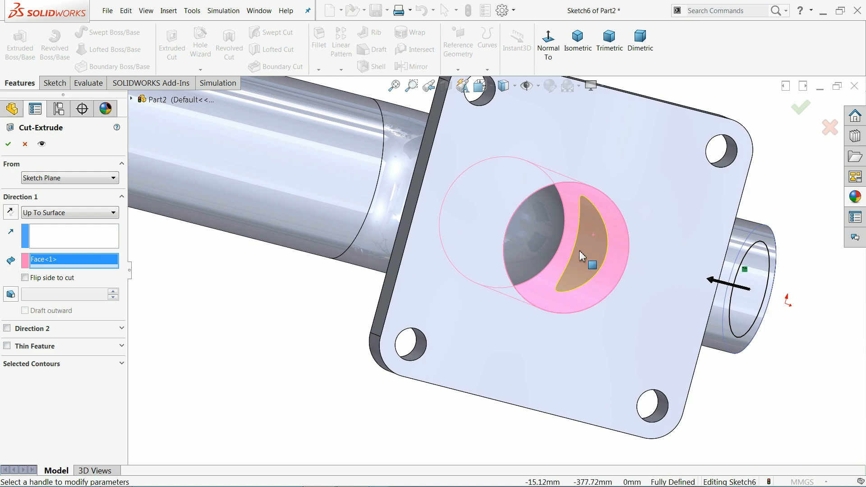
{"action": "left_click", "coordinate": [9, 147]}
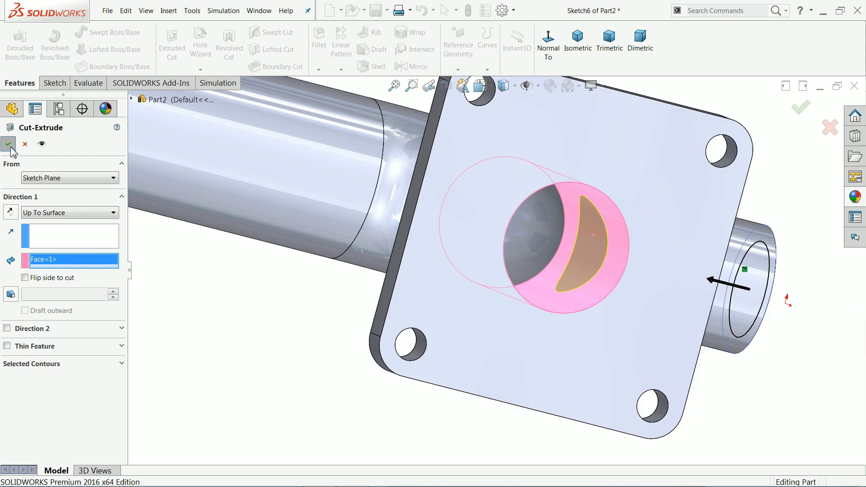
Step: Examine the pipe interior in a planar section view along the Right Plane, and turn the section view off
{"action": "middle_click_drag", "start_coordinate": [662, 347], "coordinate": [639, 222]}
{"action": "scroll", "coordinate": [619, 227], "scroll_direction": "up", "scroll_amount": 3}
{"action": "left_click", "coordinate": [432, 190]}
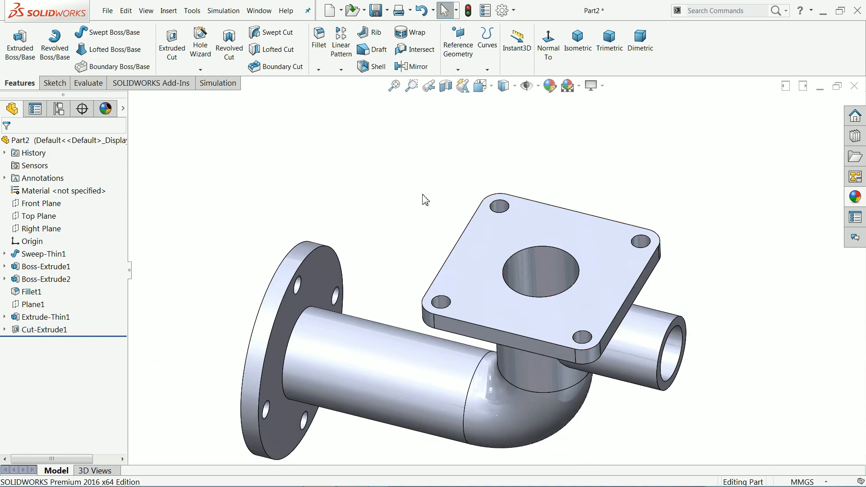
{"action": "middle_click_drag", "start_coordinate": [425, 200], "coordinate": [420, 166]}
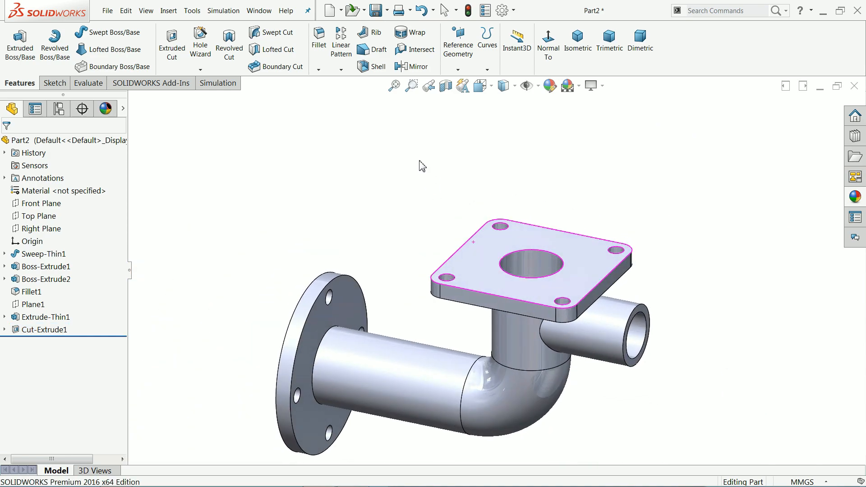
{"action": "left_click", "coordinate": [446, 86]}
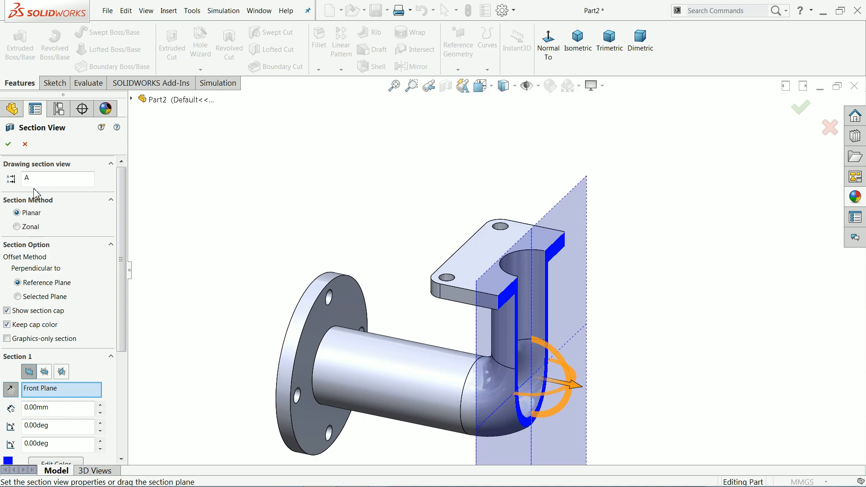
{"action": "left_click", "coordinate": [45, 371]}
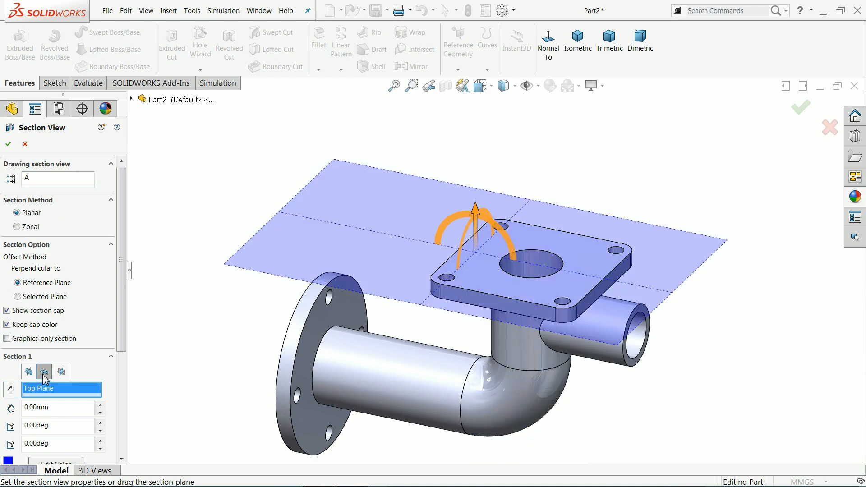
{"action": "left_click", "coordinate": [62, 372]}
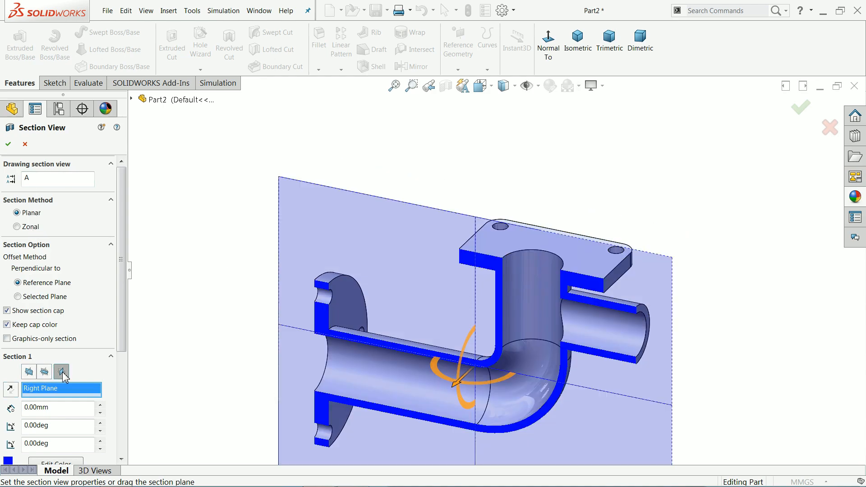
{"action": "left_click", "coordinate": [8, 145]}
{"action": "scroll", "coordinate": [505, 318], "scroll_direction": "down", "scroll_amount": 3}
{"action": "scroll", "coordinate": [546, 326], "scroll_direction": "up", "scroll_amount": 2}
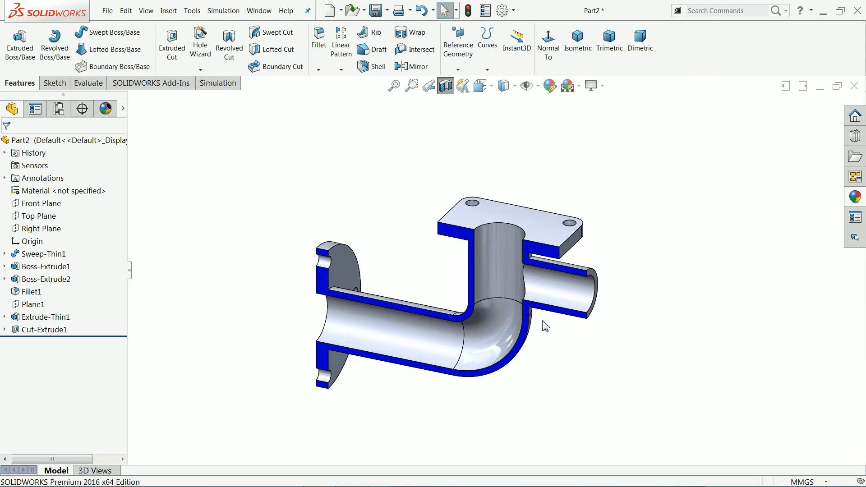
{"action": "middle_click_drag", "start_coordinate": [545, 271], "coordinate": [545, 250]}
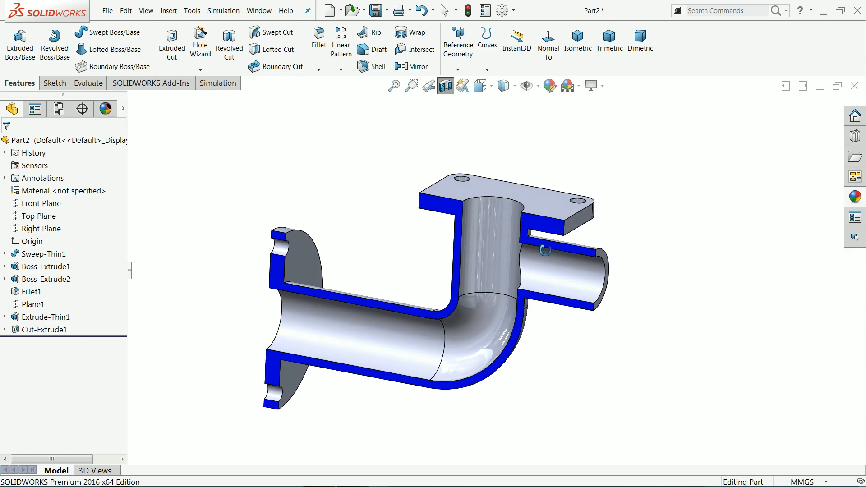
{"action": "left_click", "coordinate": [446, 86]}
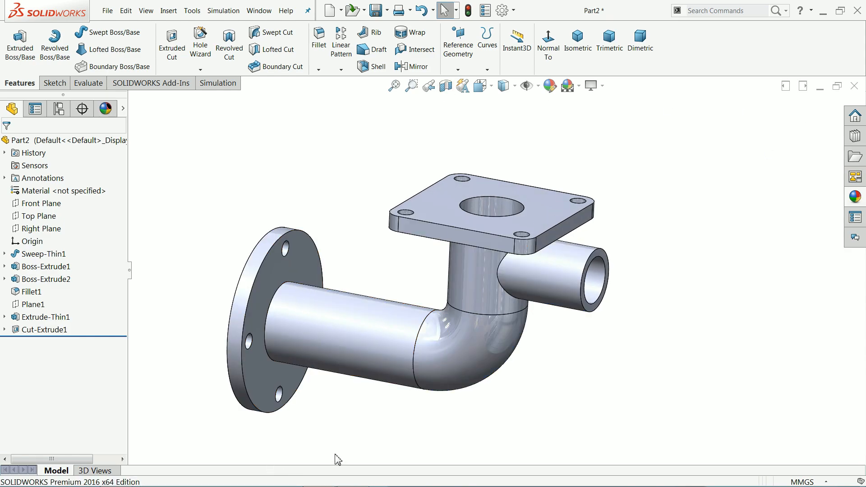
Step: Try the polished steel and brushed steel metal appearances on the whole part
{"action": "left_click", "coordinate": [22, 140]}
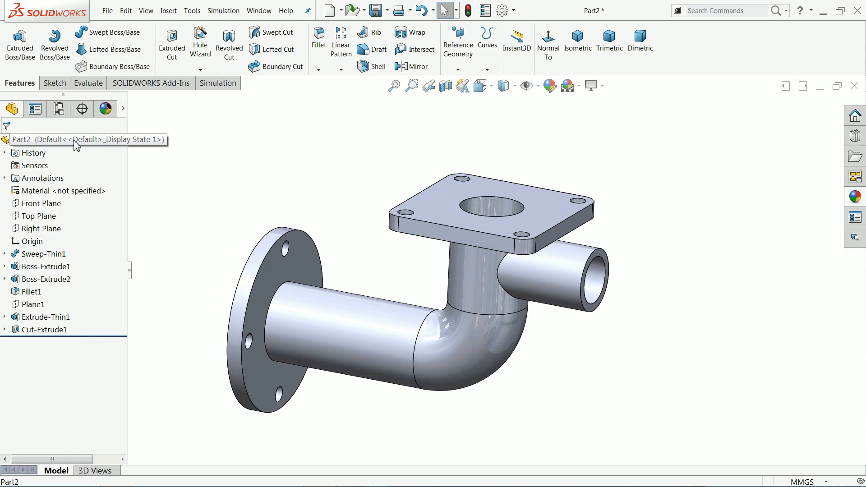
{"action": "left_click", "coordinate": [861, 200]}
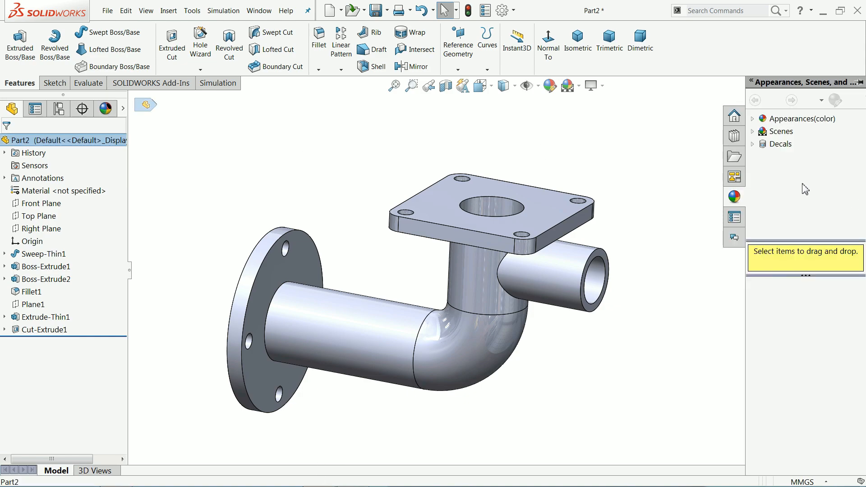
{"action": "left_click", "coordinate": [753, 119]}
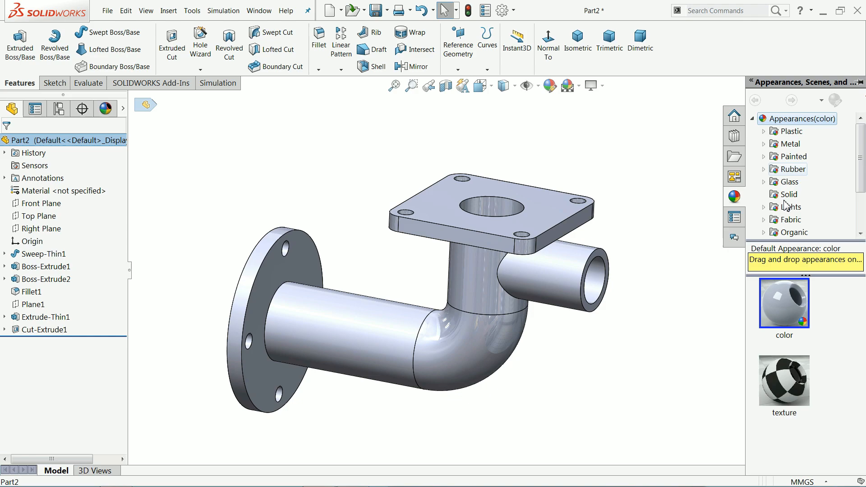
{"action": "left_click", "coordinate": [764, 143]}
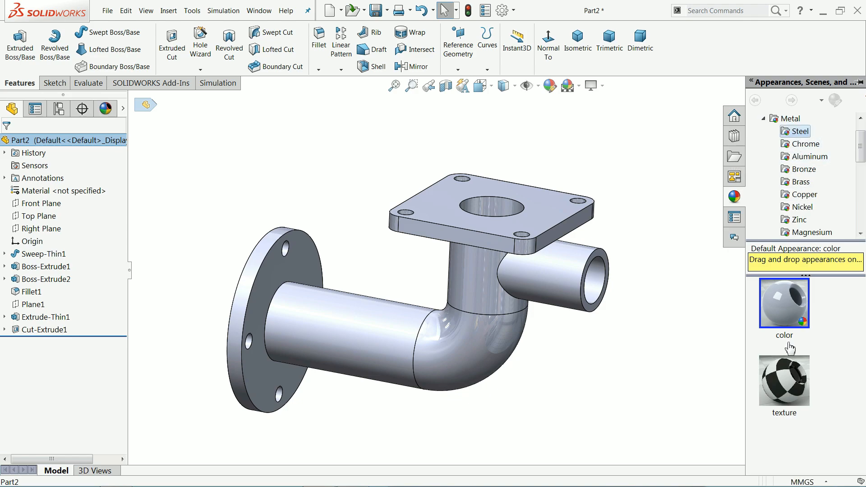
{"action": "left_click", "coordinate": [788, 311]}
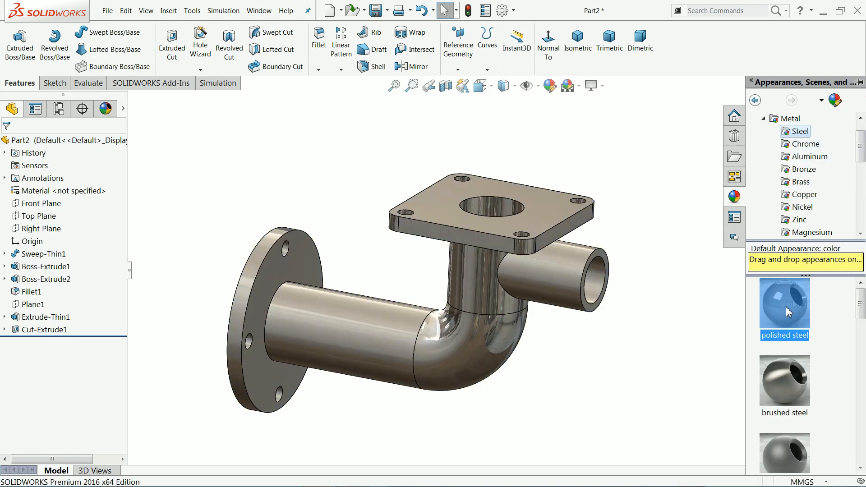
{"action": "middle_click_drag", "start_coordinate": [686, 253], "coordinate": [684, 263]}
{"action": "left_click", "coordinate": [786, 388]}
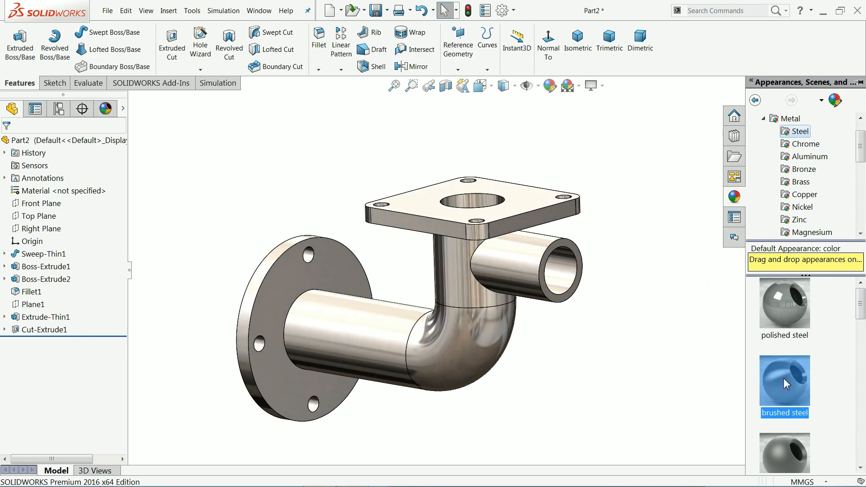
Step: Apply the brushed nickel metal appearance to the whole part
{"action": "left_click", "coordinate": [803, 206]}
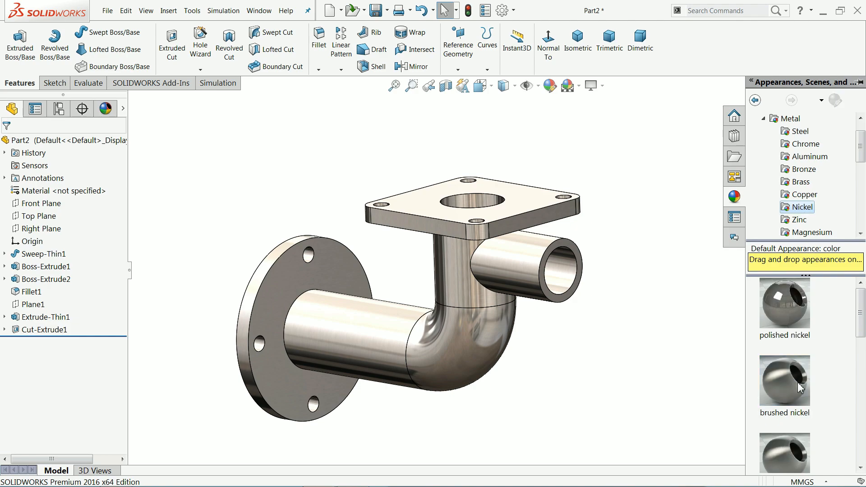
{"action": "left_click", "coordinate": [799, 405]}
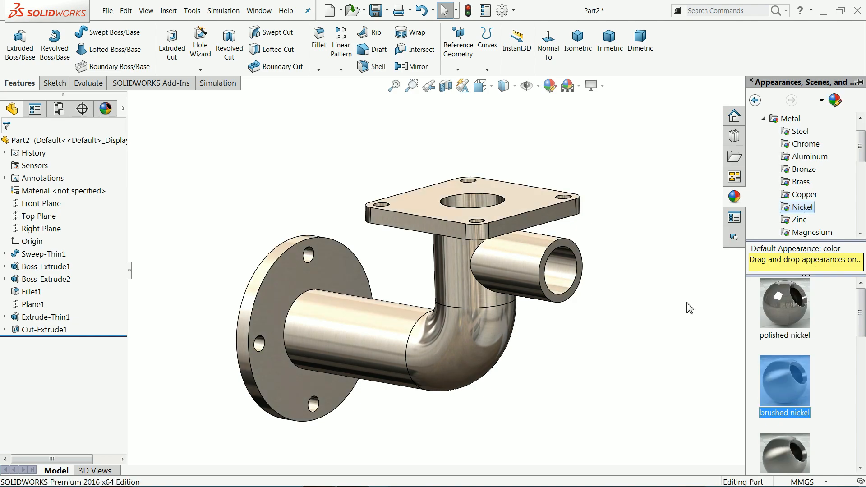
{"action": "mouse_move", "coordinate": [686, 304]}
{"action": "middle_mouse_down"}
{"action": "mouse_move", "coordinate": [682, 314]}
{"action": "mouse_move", "coordinate": [697, 310]}
{"action": "middle_mouse_up"}
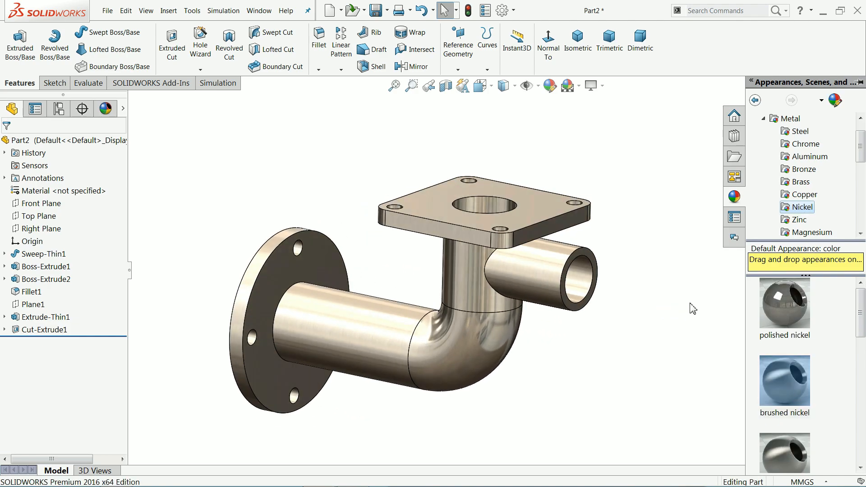
Step: Check the exercise 101 drawing, and create a reference plane offset 85 mm below the Top Plane
{"action": "key", "text": "alt+Tab"}
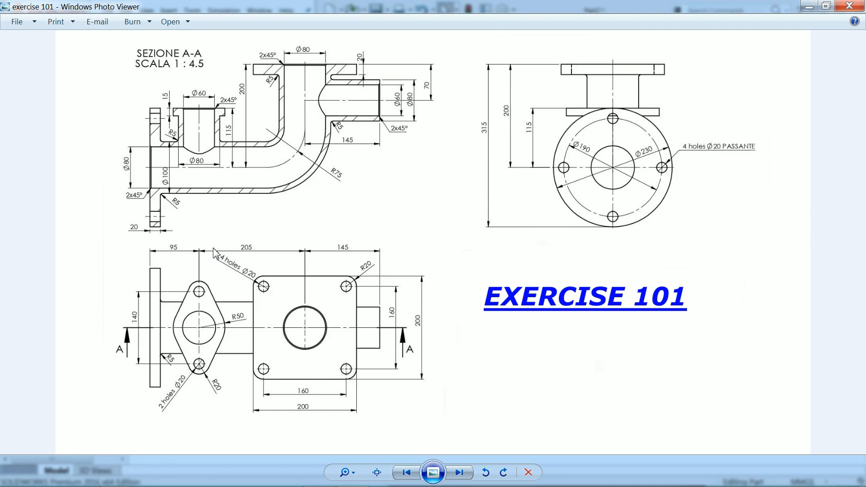
{"action": "left_click", "coordinate": [809, 7]}
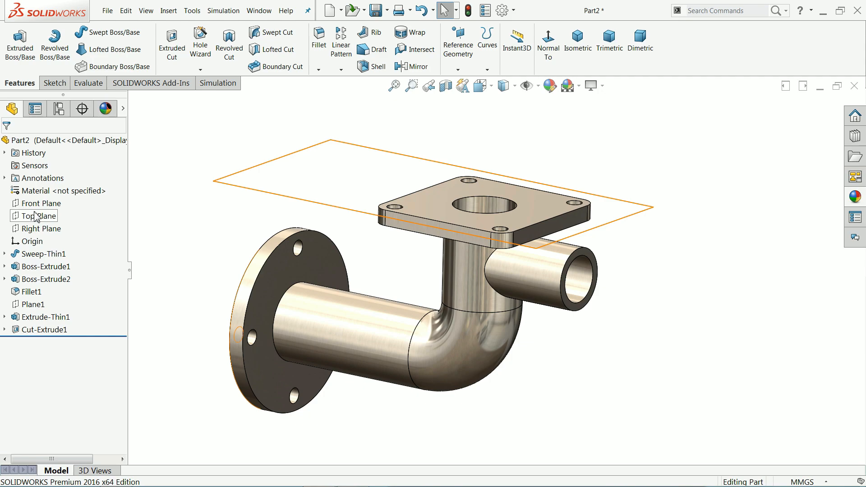
{"action": "left_click", "coordinate": [458, 69]}
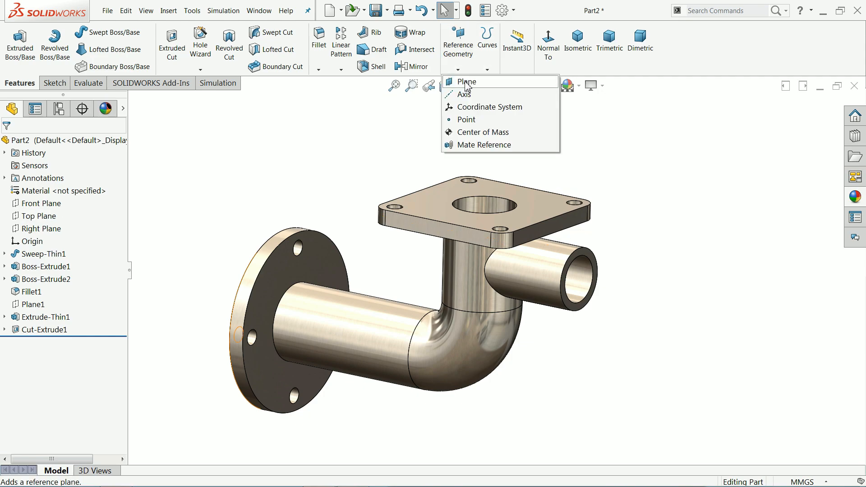
{"action": "left_click", "coordinate": [466, 82]}
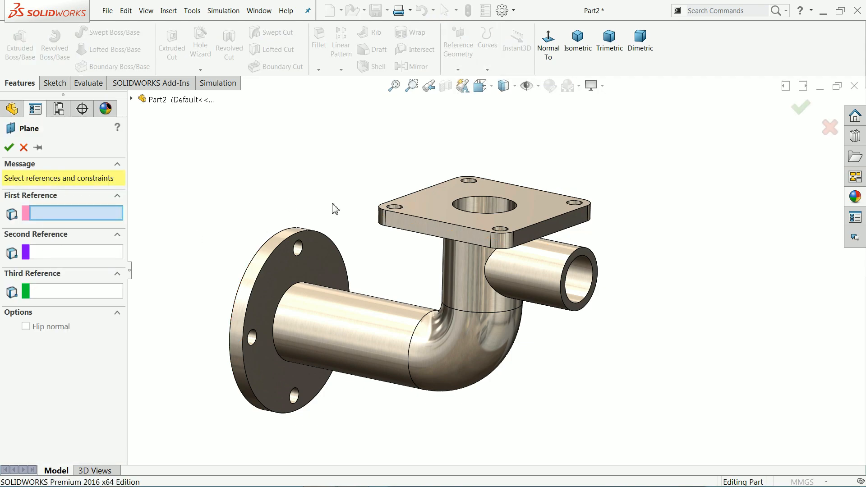
{"action": "left_click", "coordinate": [132, 99]}
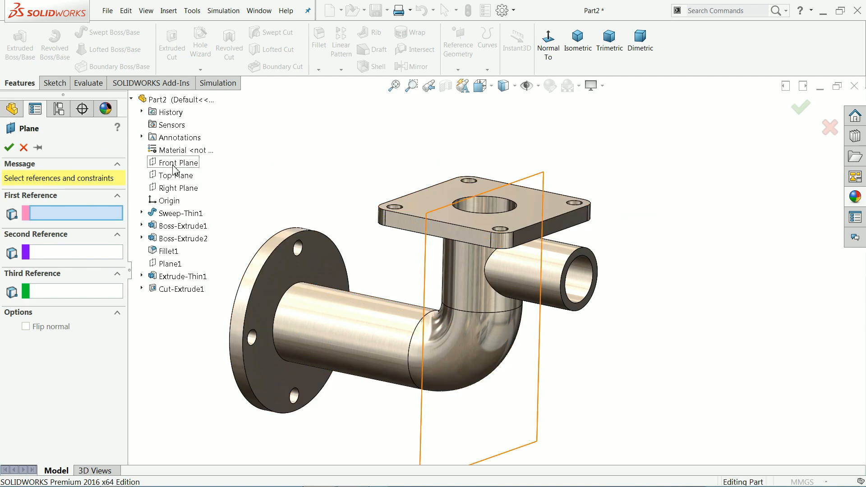
{"action": "left_click", "coordinate": [176, 175]}
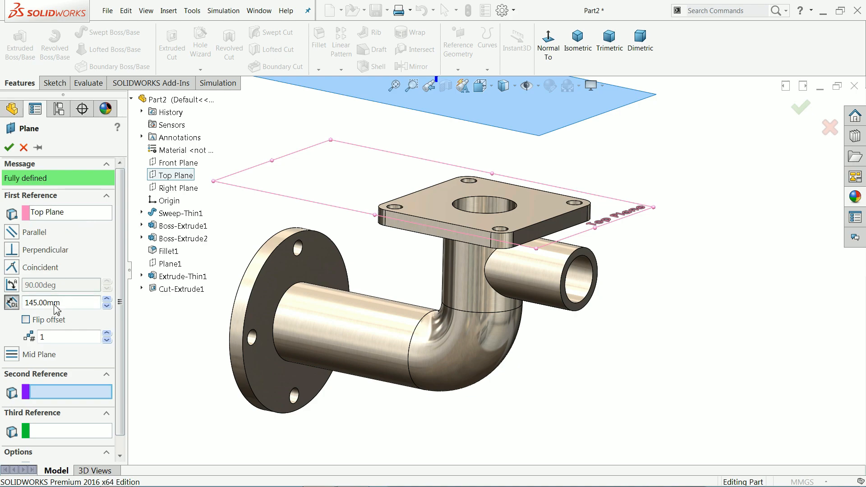
{"action": "left_click_drag", "start_coordinate": [61, 303], "coordinate": [23, 305]}
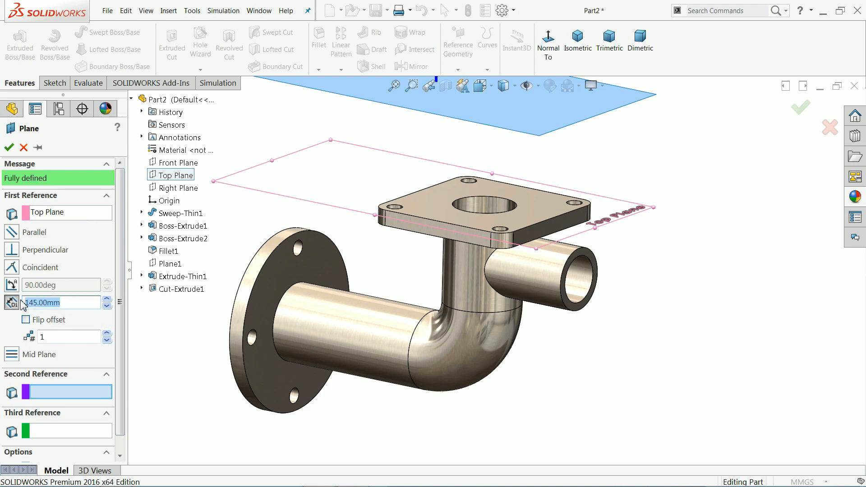
{"action": "type", "text": "85"}
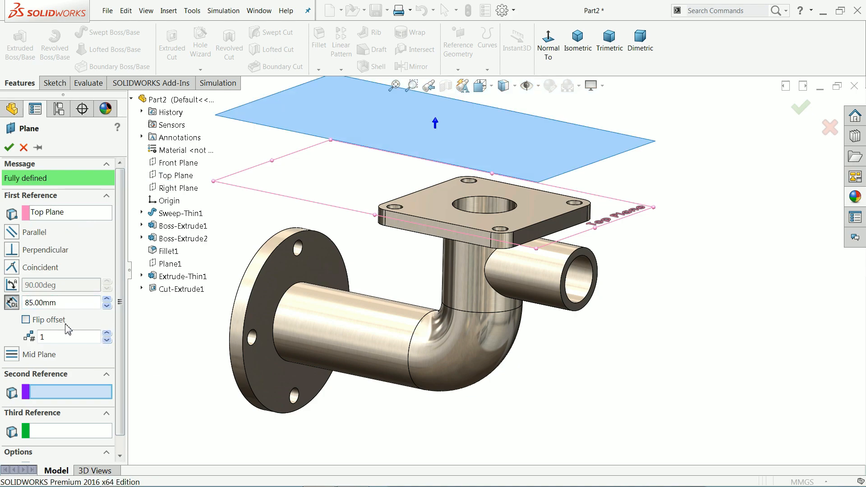
{"action": "left_click", "coordinate": [25, 320]}
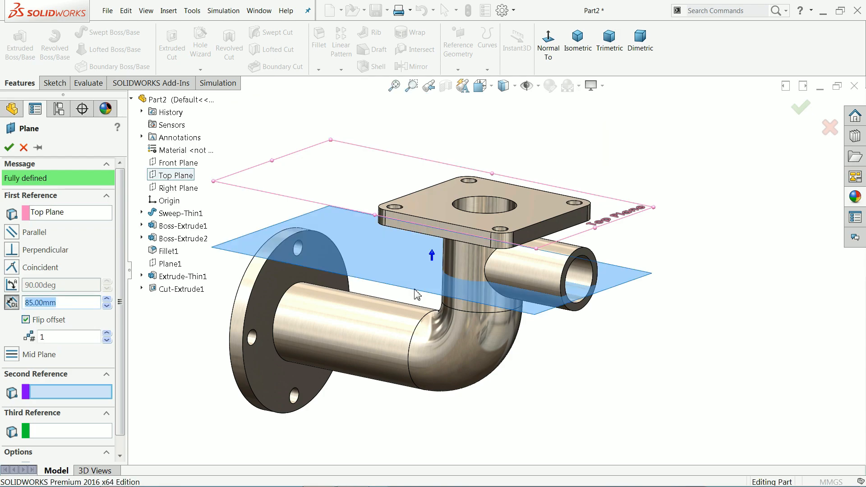
{"action": "middle_click_drag", "start_coordinate": [411, 296], "coordinate": [428, 300]}
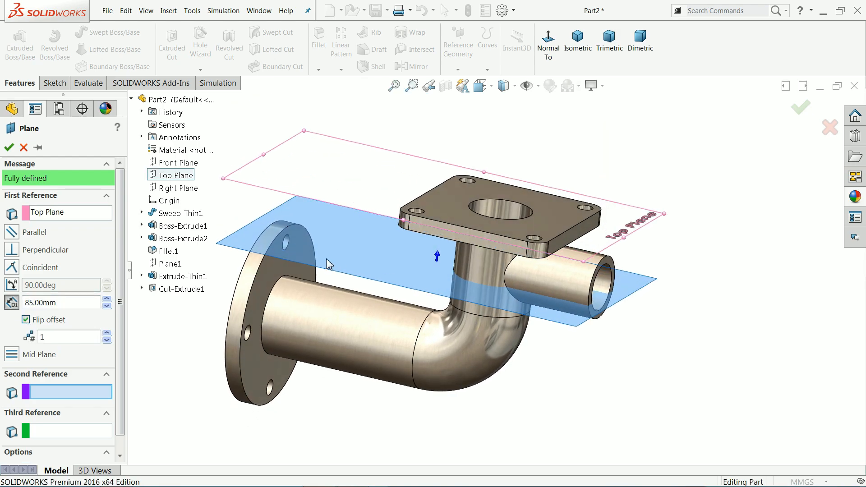
{"action": "left_click", "coordinate": [9, 147]}
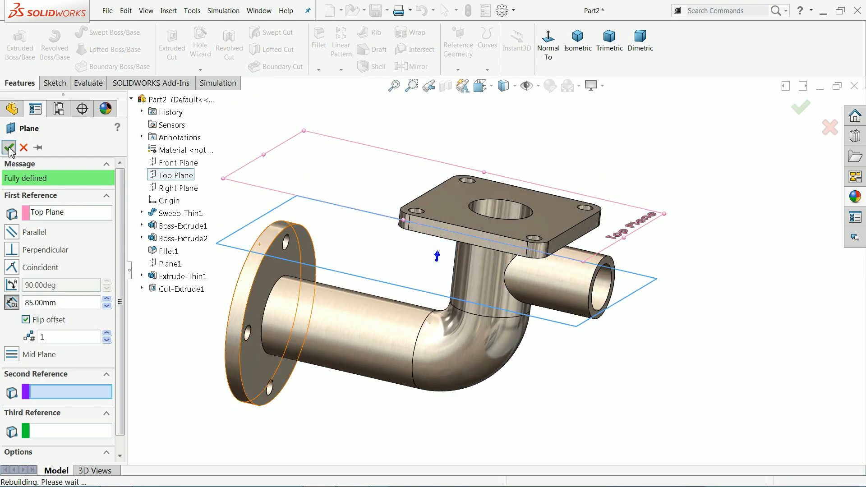
Step: Sketch a 100 mm diameter circle on the new offset plane, over the horizontal pipe near the round flange
{"action": "right_click", "coordinate": [354, 265]}
{"action": "left_click", "coordinate": [53, 84]}
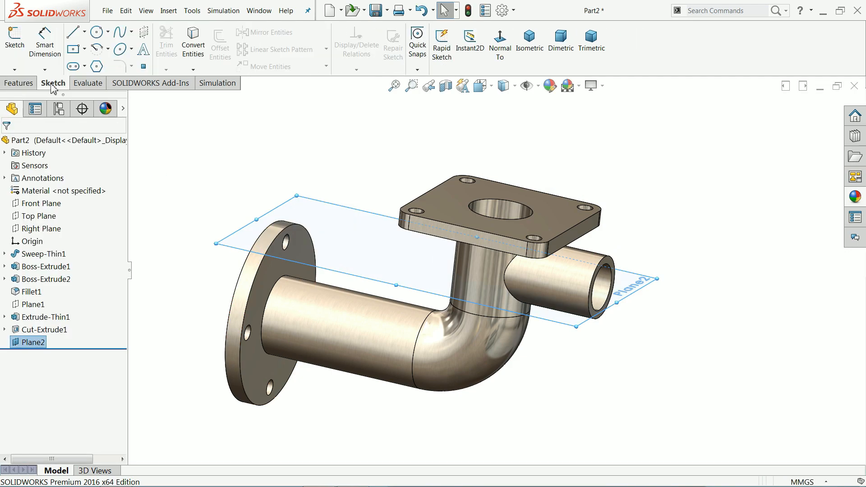
{"action": "left_click", "coordinate": [14, 51]}
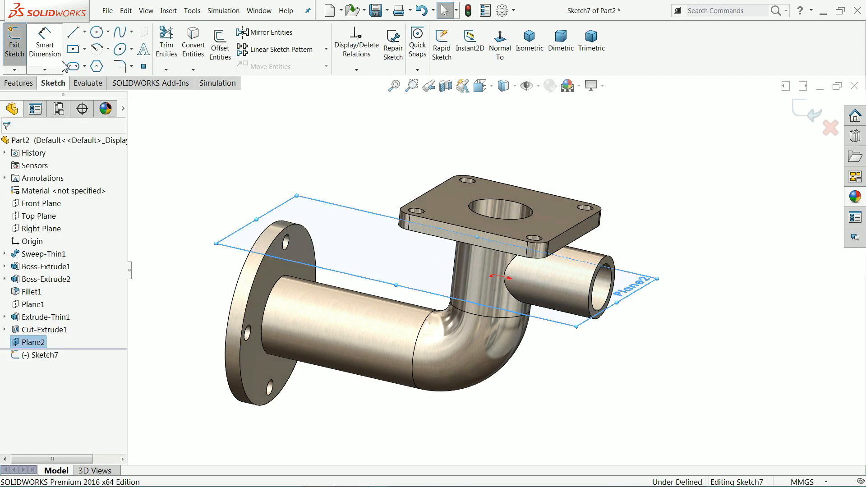
{"action": "left_click", "coordinate": [502, 58]}
{"action": "scroll", "coordinate": [515, 360], "scroll_direction": "up", "scroll_amount": 1}
{"action": "scroll", "coordinate": [484, 291], "scroll_direction": "down", "scroll_amount": 4}
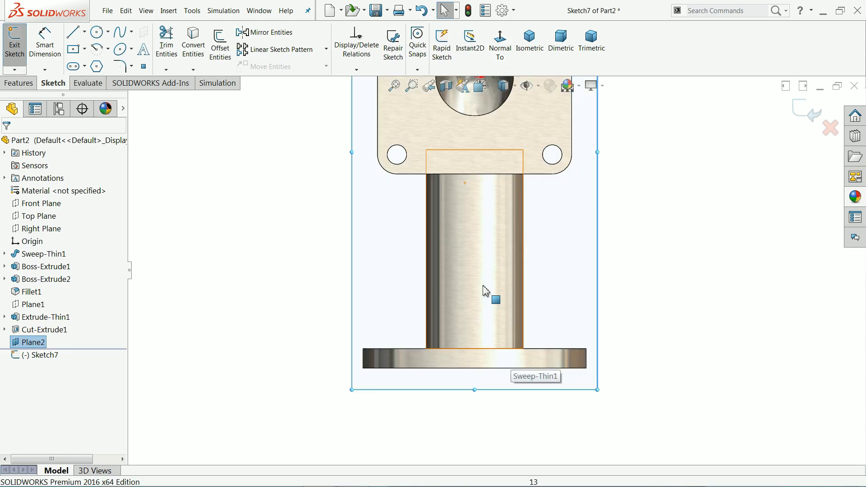
{"action": "left_click", "coordinate": [97, 32]}
{"action": "left_click", "coordinate": [479, 263]}
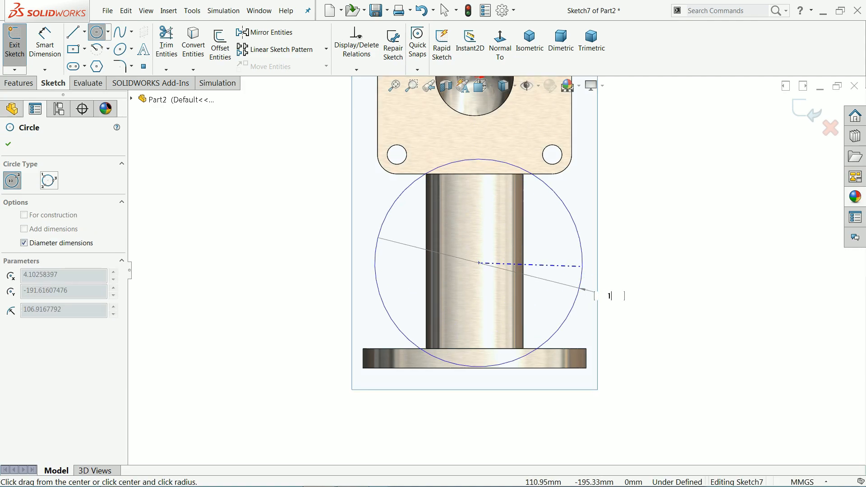
{"action": "type", "text": "100"}
{"action": "key", "text": "Return"}
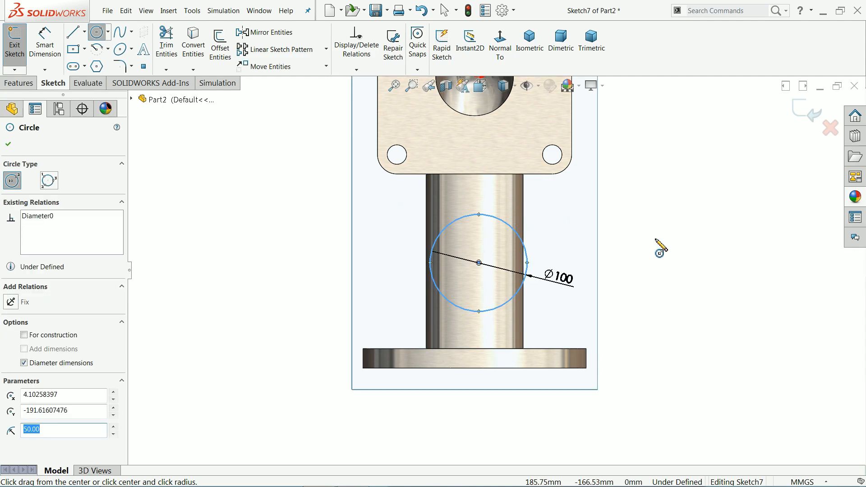
{"action": "right_click", "coordinate": [660, 247]}
{"action": "left_click", "coordinate": [691, 251]}
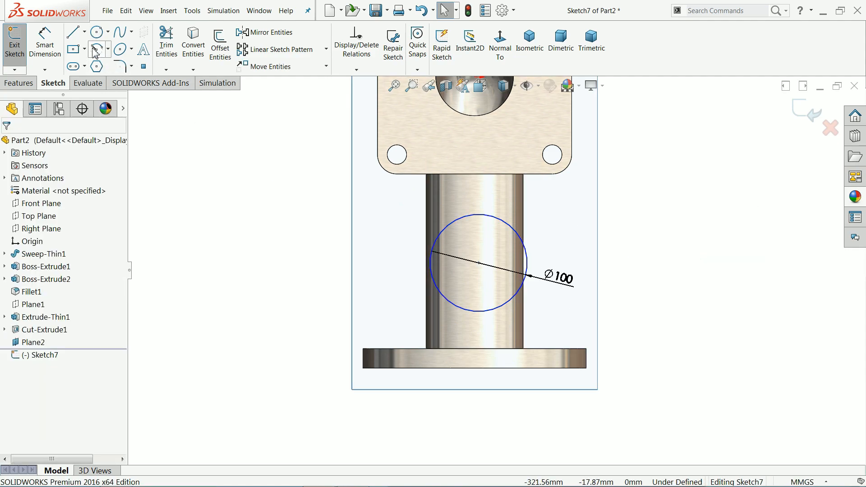
Step: Dimension the circle's centre 95 mm from the outer face edge of the round flange
{"action": "left_click", "coordinate": [45, 42]}
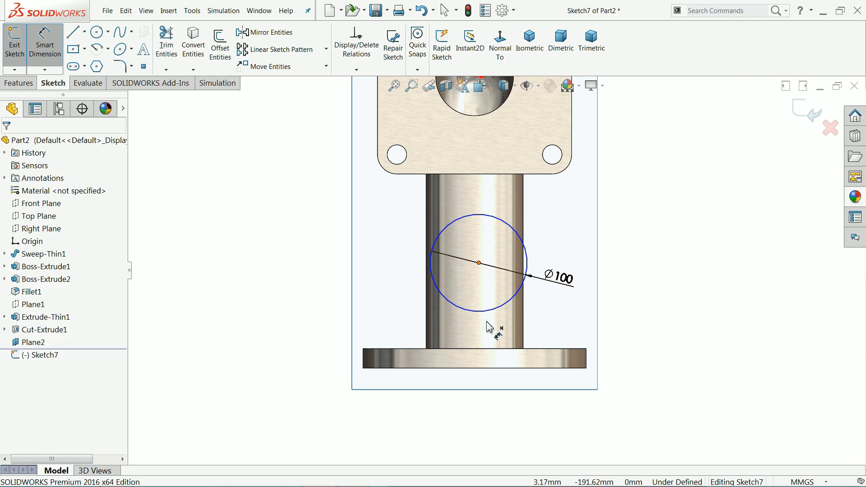
{"action": "left_click", "coordinate": [479, 263]}
{"action": "left_click", "coordinate": [486, 369]}
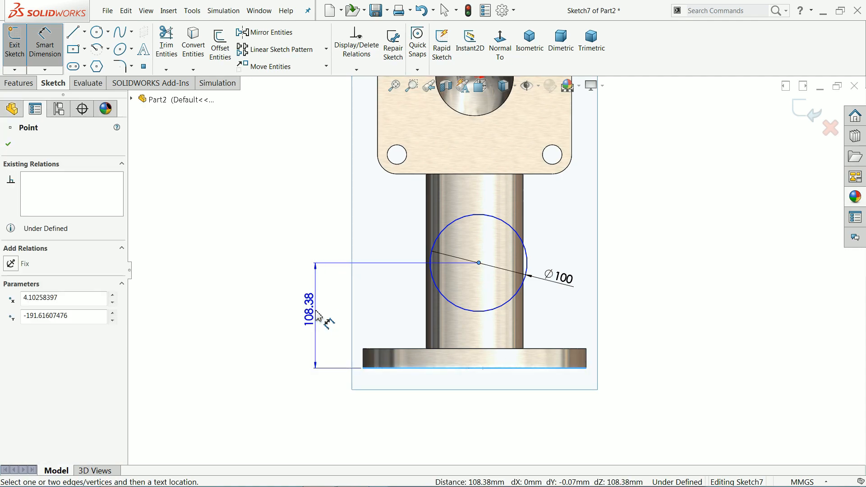
{"action": "left_click", "coordinate": [318, 315]}
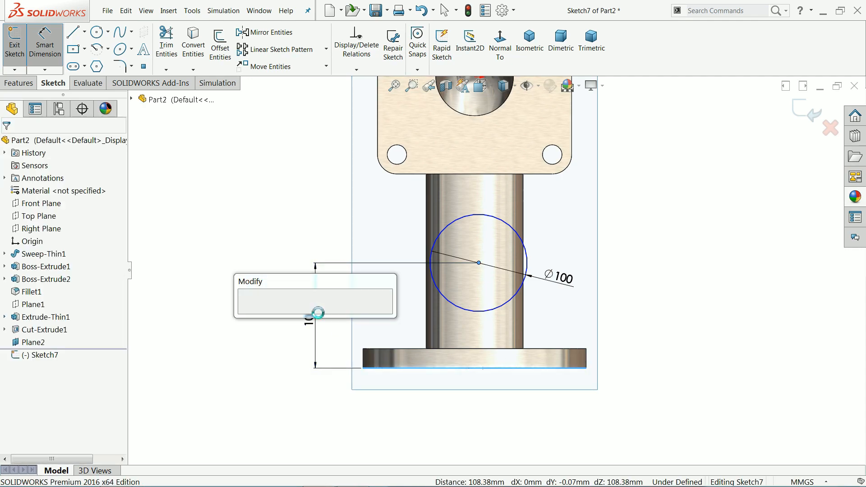
{"action": "type", "text": "95"}
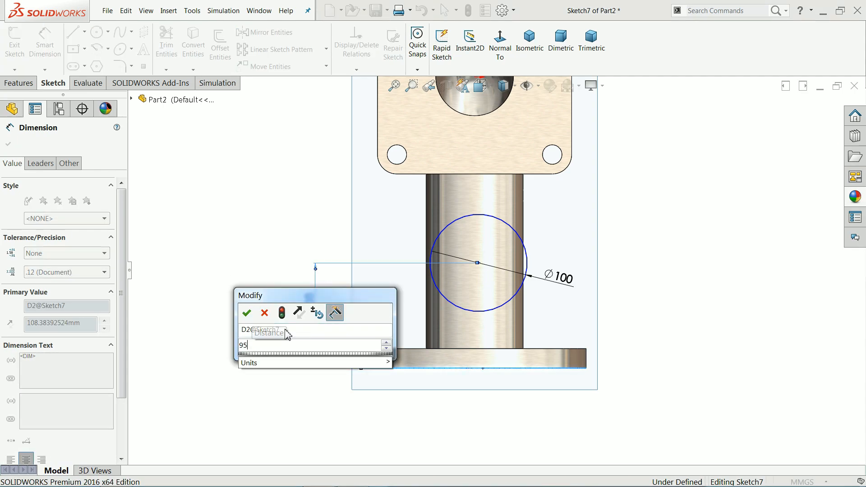
{"action": "left_click", "coordinate": [247, 313]}
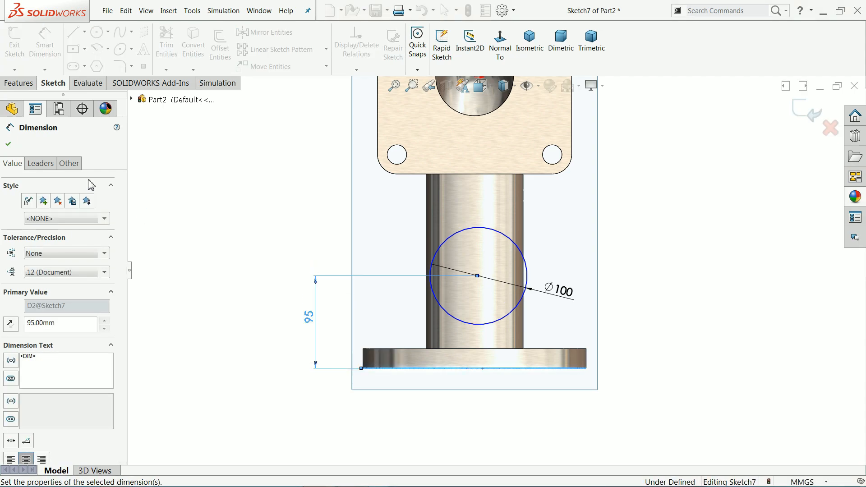
{"action": "left_click", "coordinate": [8, 144]}
Step: Add a vertical relation between the origin and the circle's centre
{"action": "key", "text": "z"}
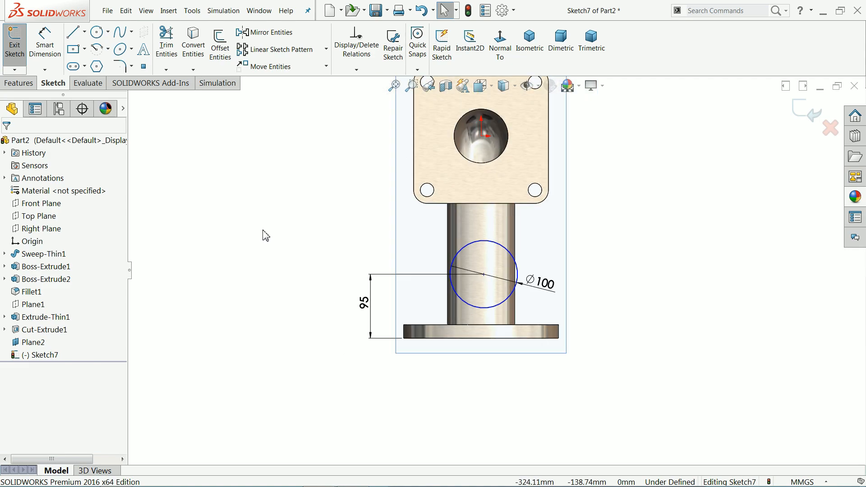
{"action": "left_click", "coordinate": [482, 136]}
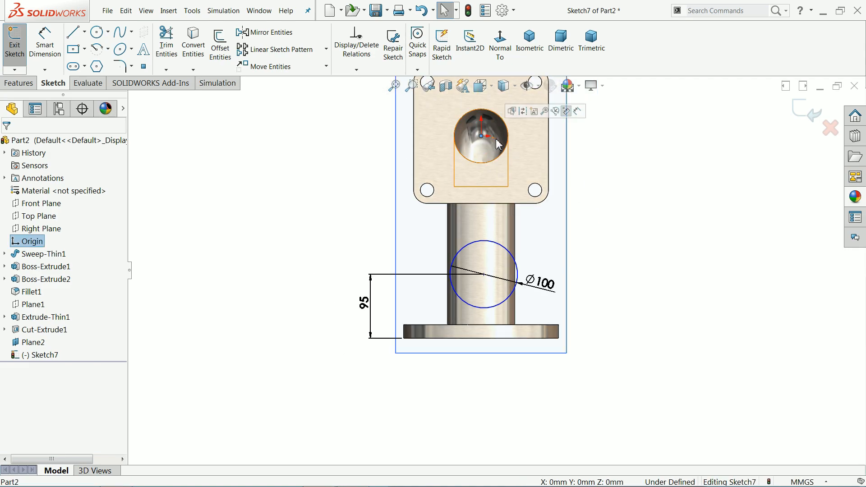
{"action": "scroll", "coordinate": [498, 143], "scroll_direction": "down", "scroll_amount": 2}
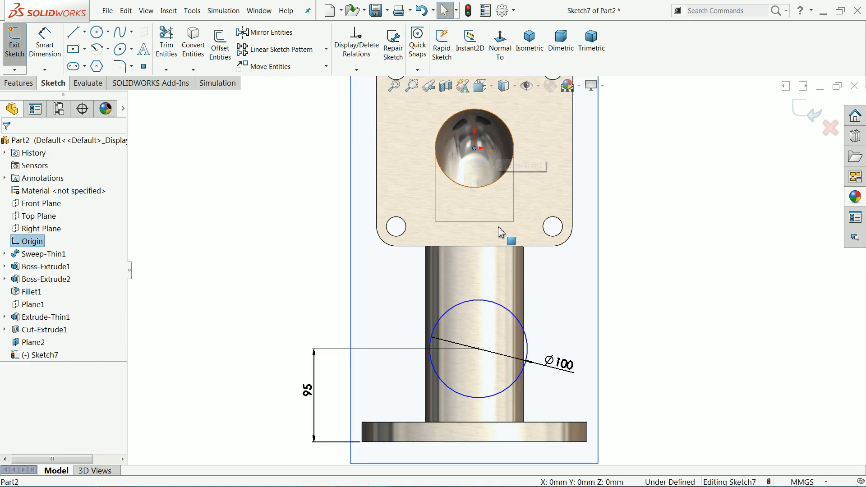
{"action": "left_click", "coordinate": [479, 349], "text": "ctrl"}
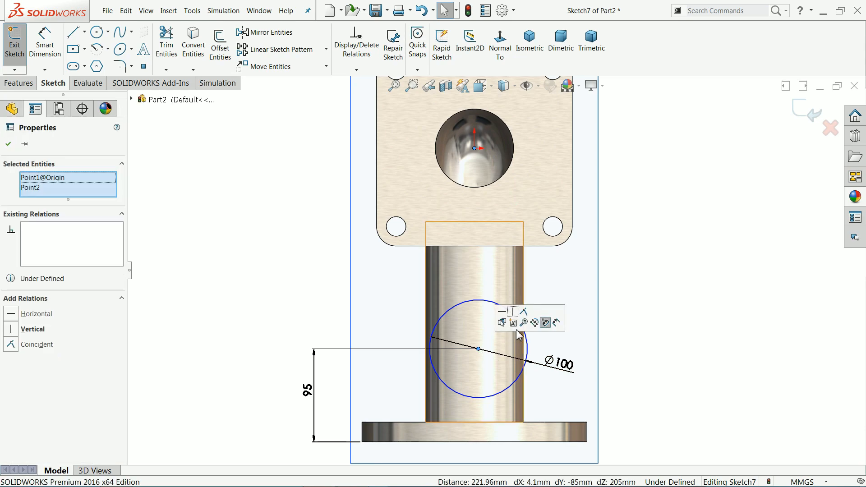
{"action": "left_click", "coordinate": [515, 314]}
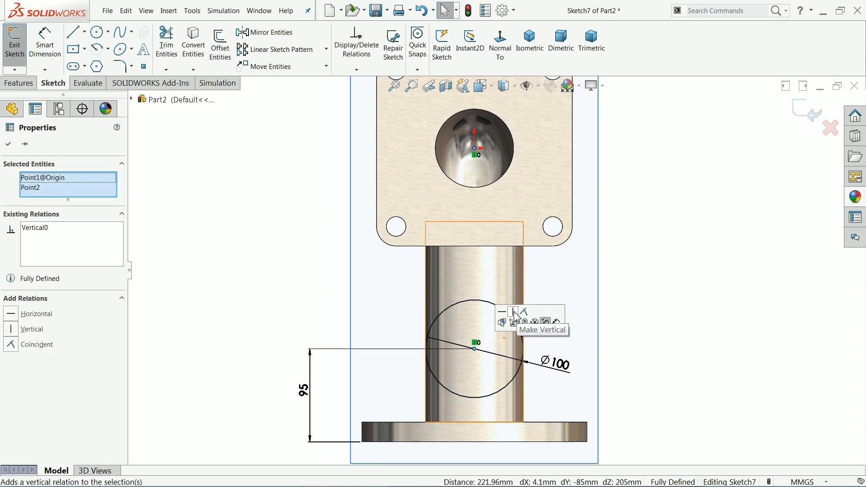
{"action": "left_click", "coordinate": [529, 53]}
{"action": "scroll", "coordinate": [499, 354], "scroll_direction": "down", "scroll_amount": 3}
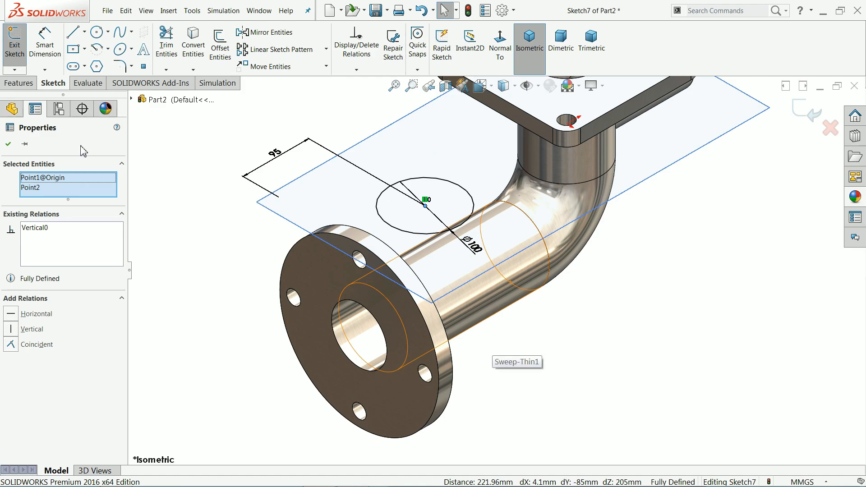
{"action": "left_click", "coordinate": [8, 144]}
Step: Extrude the 100 mm circle downward Up To Next as a thin feature with a 10 mm inward wall, and hide the offset plane
{"action": "left_click", "coordinate": [19, 83]}
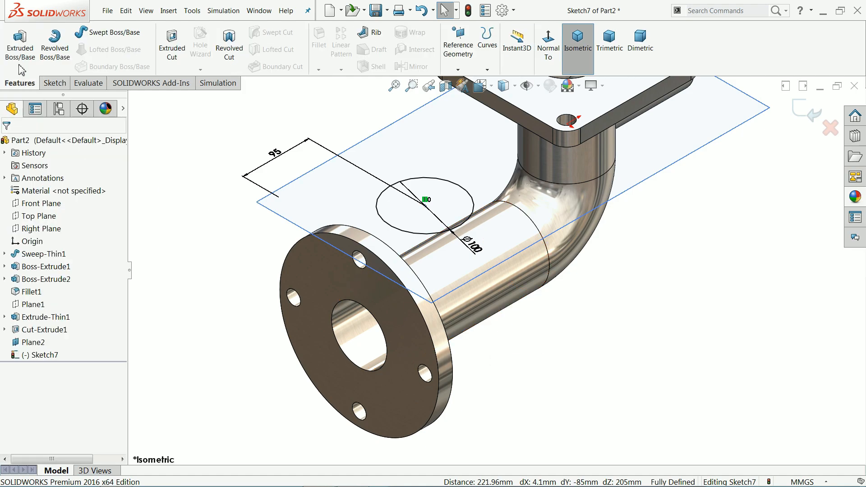
{"action": "left_click", "coordinate": [19, 47]}
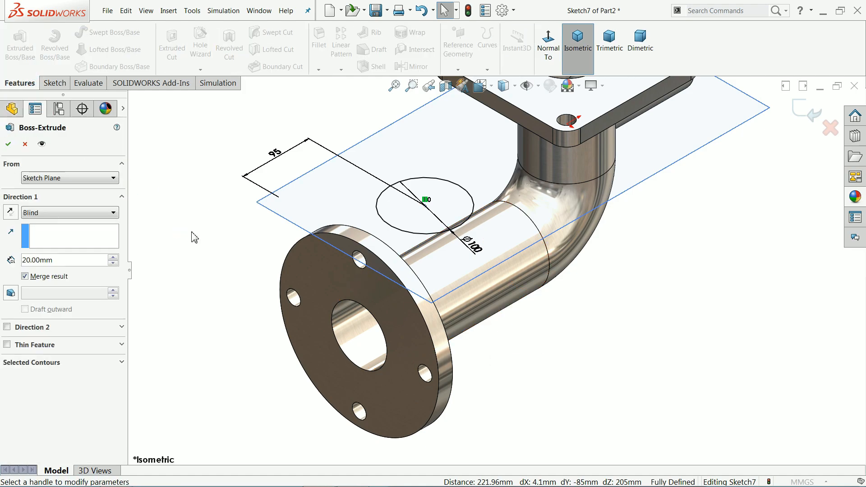
{"action": "middle_click_drag", "start_coordinate": [224, 223], "coordinate": [163, 233]}
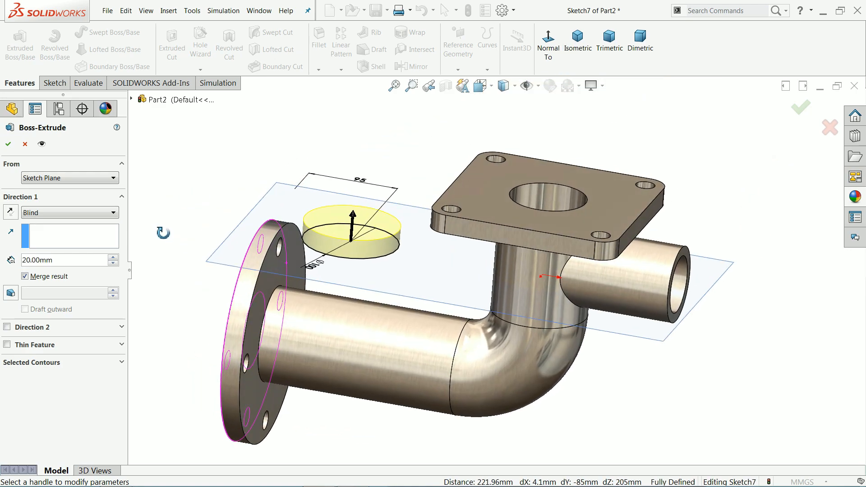
{"action": "left_click", "coordinate": [10, 216]}
{"action": "left_click", "coordinate": [53, 213]}
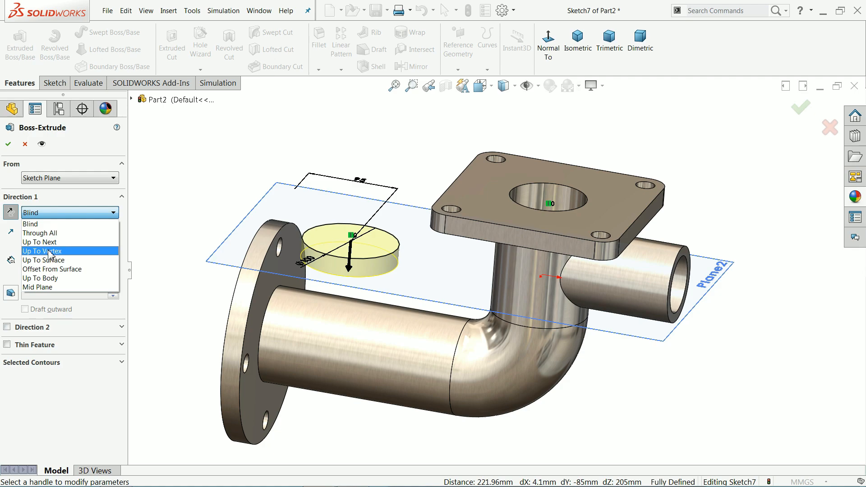
{"action": "left_click", "coordinate": [49, 243]}
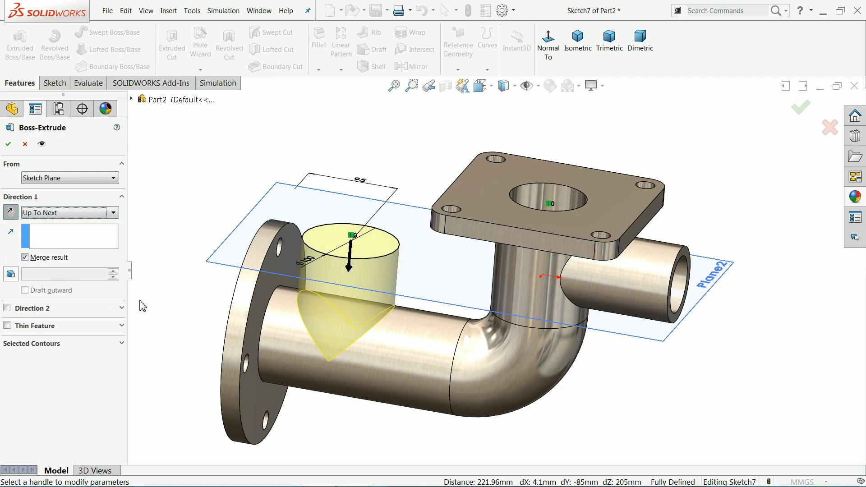
{"action": "left_click", "coordinate": [7, 326]}
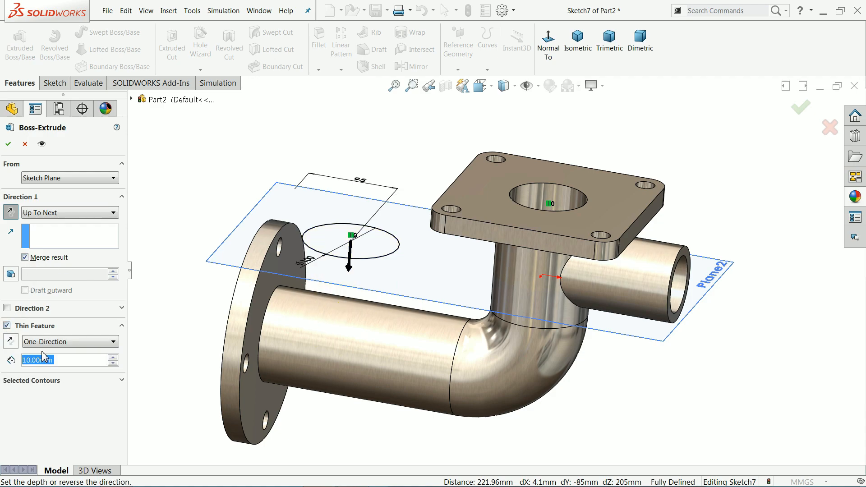
{"action": "left_click", "coordinate": [10, 344]}
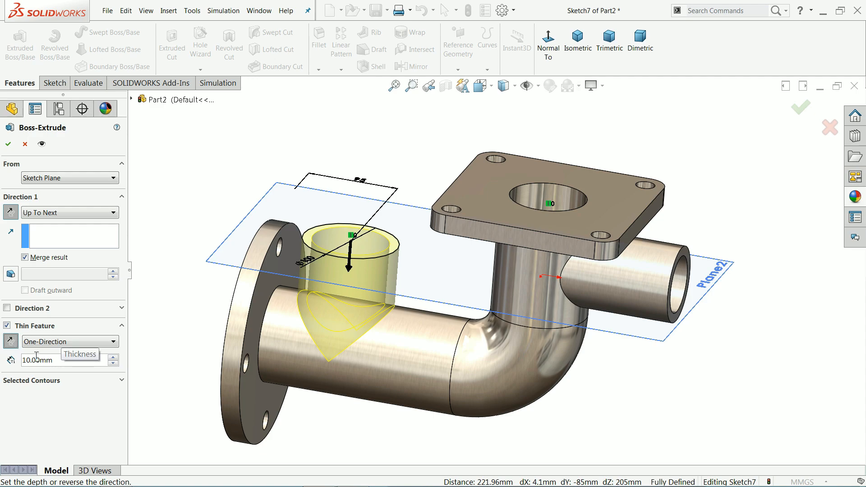
{"action": "left_click", "coordinate": [9, 144]}
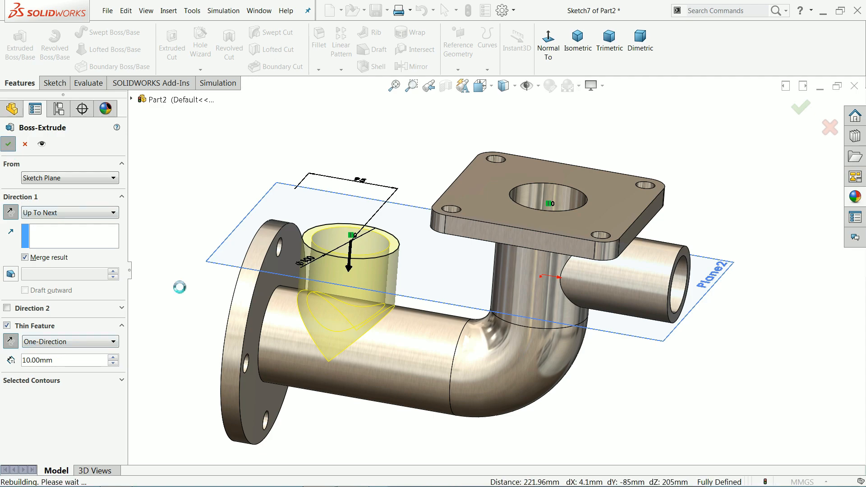
{"action": "left_click", "coordinate": [251, 229]}
{"action": "left_click", "coordinate": [299, 200]}
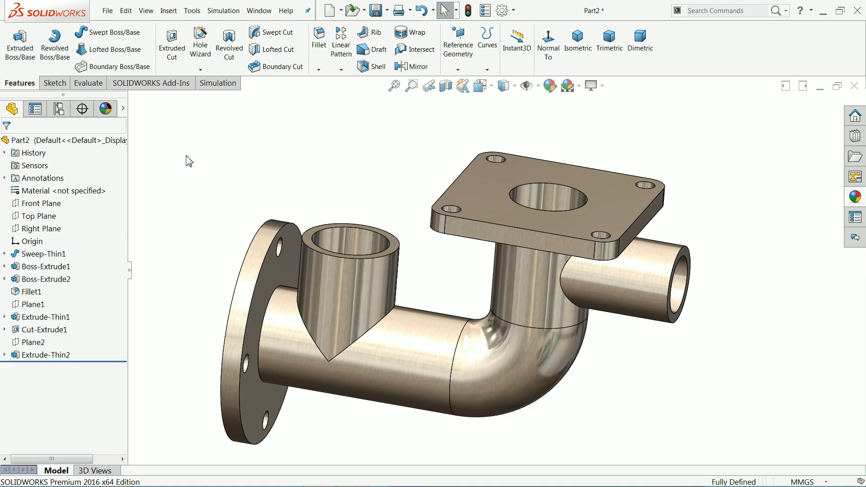
Step: Measure the inner and outer diameters at the open end of the vertical branch pipe
{"action": "left_click", "coordinate": [88, 84]}
{"action": "left_click", "coordinate": [44, 52]}
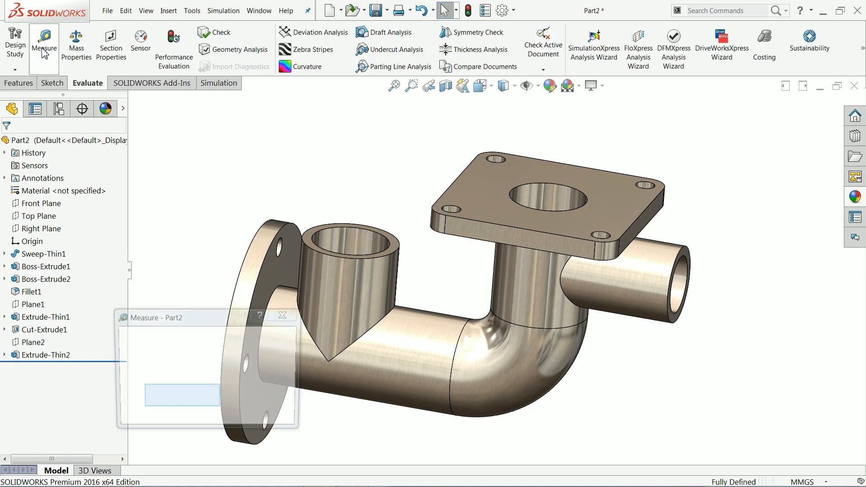
{"action": "left_click", "coordinate": [343, 230]}
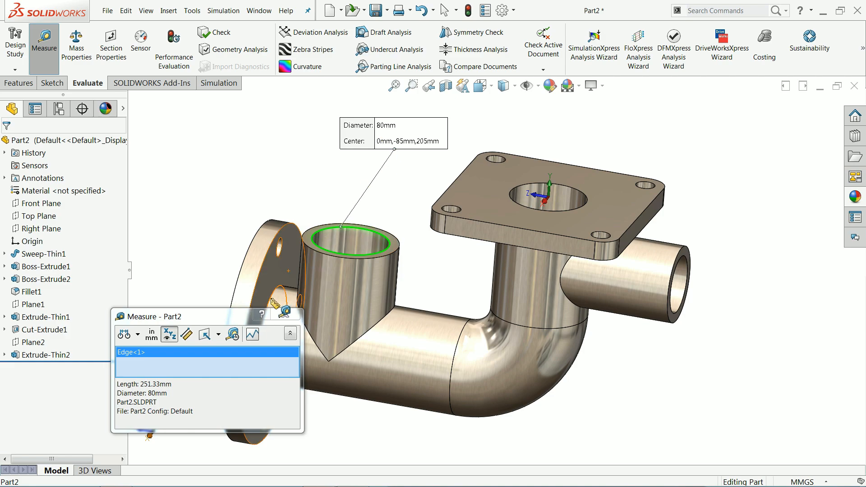
{"action": "right_click", "coordinate": [229, 357]}
{"action": "left_click", "coordinate": [267, 362]}
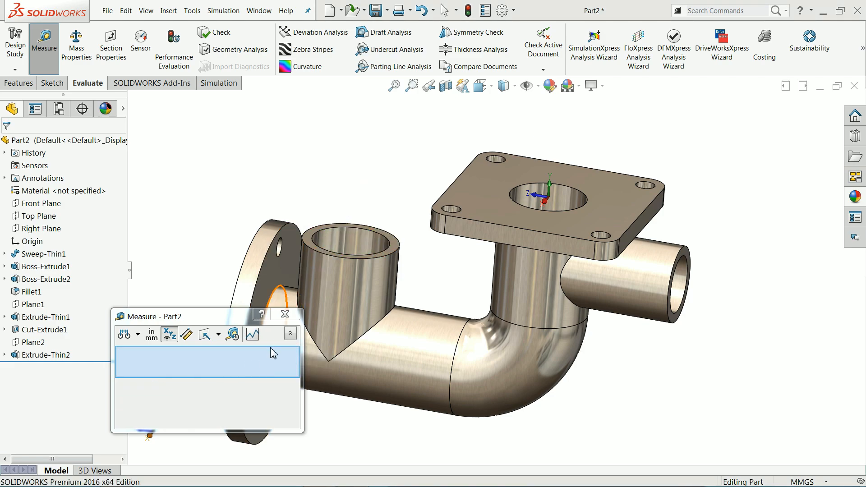
{"action": "left_click", "coordinate": [399, 248]}
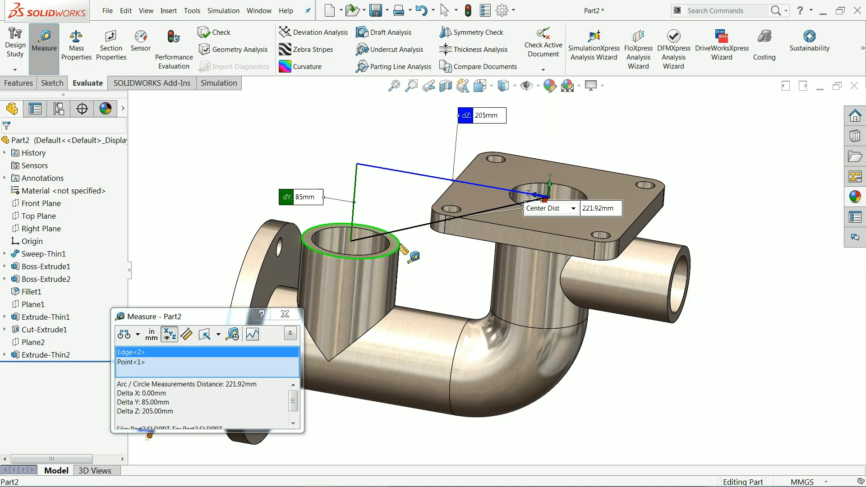
{"action": "right_click", "coordinate": [175, 364]}
{"action": "left_click", "coordinate": [207, 374]}
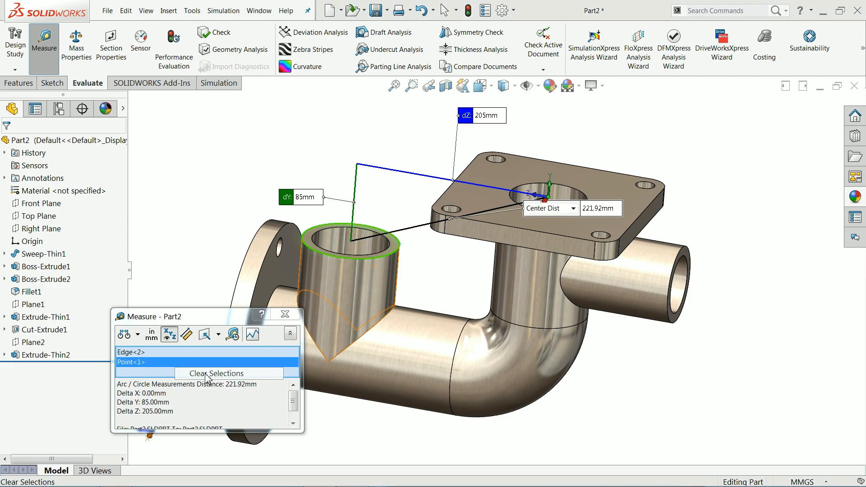
{"action": "left_click", "coordinate": [399, 256]}
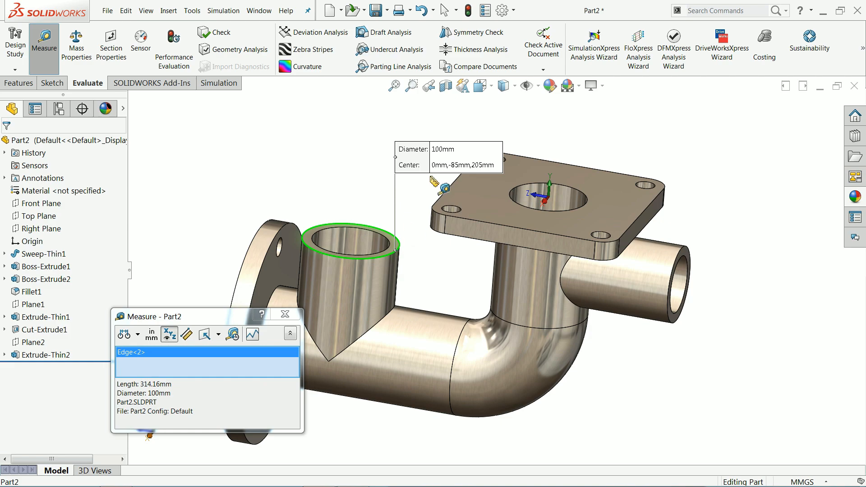
{"action": "left_click", "coordinate": [287, 315]}
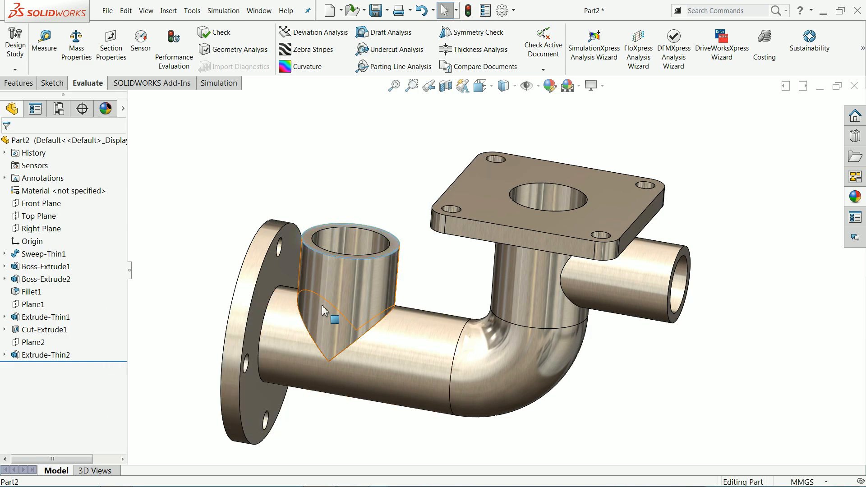
Step: Start a sketch on the ring-shaped top face of the vertical branch pipe, viewed normal to the face
{"action": "scroll", "coordinate": [331, 255], "scroll_direction": "up", "scroll_amount": 2}
{"action": "scroll", "coordinate": [415, 257], "scroll_direction": "down", "scroll_amount": 4}
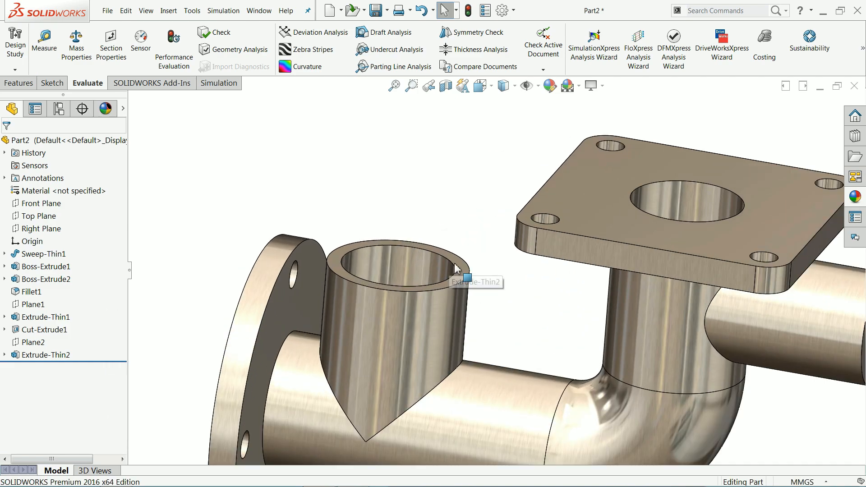
{"action": "left_click", "coordinate": [462, 269]}
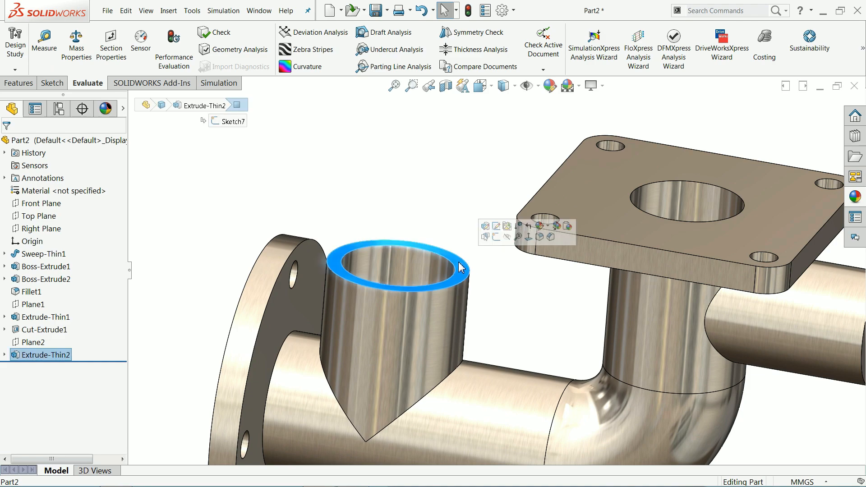
{"action": "left_click", "coordinate": [496, 237]}
{"action": "left_click", "coordinate": [499, 49]}
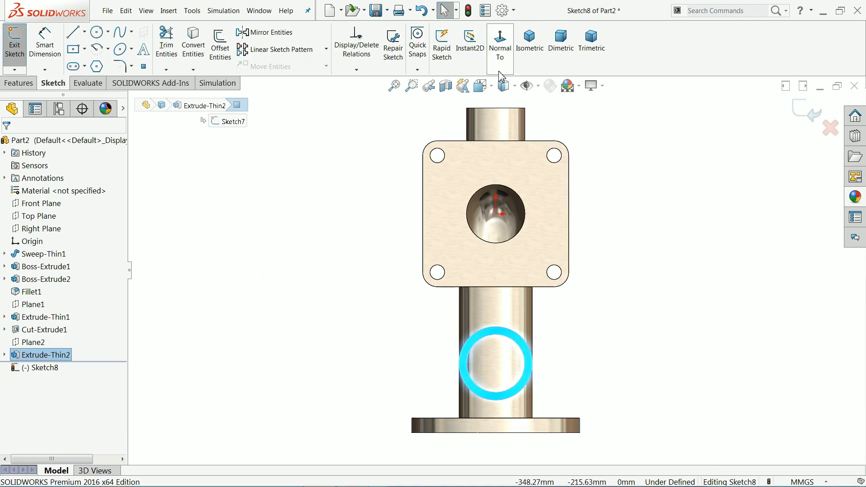
{"action": "scroll", "coordinate": [524, 432], "scroll_direction": "down", "scroll_amount": 1}
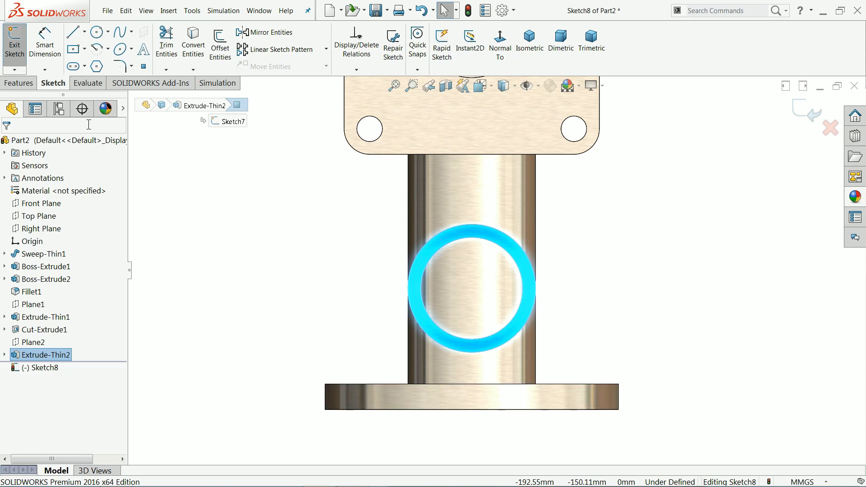
Step: Sketch a horizontal line about 230 mm long across the branch opening and make it construction geometry
{"action": "left_click", "coordinate": [73, 32]}
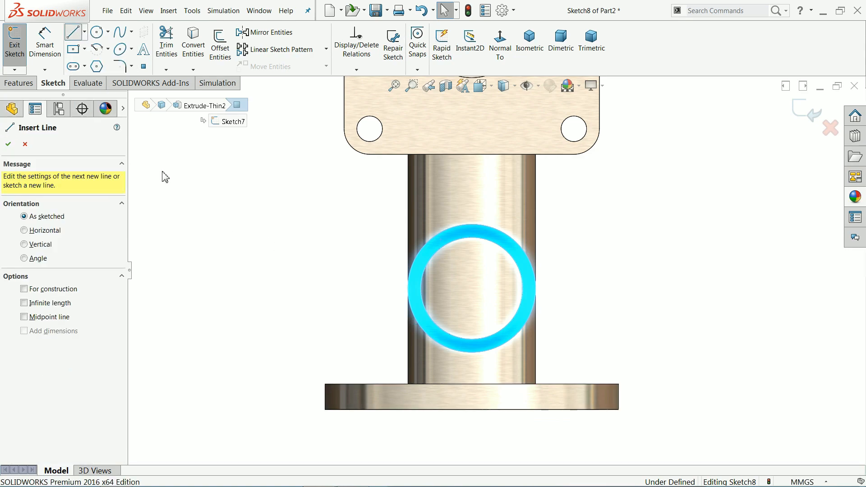
{"action": "left_click", "coordinate": [317, 291]}
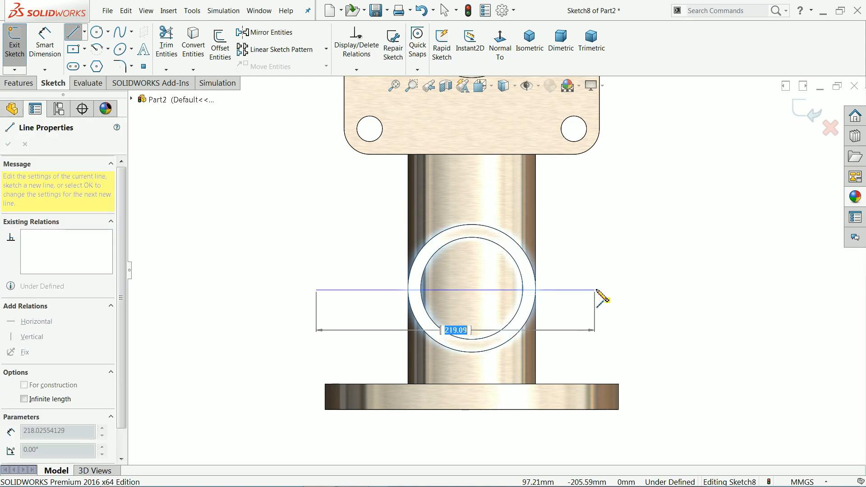
{"action": "left_click", "coordinate": [611, 290]}
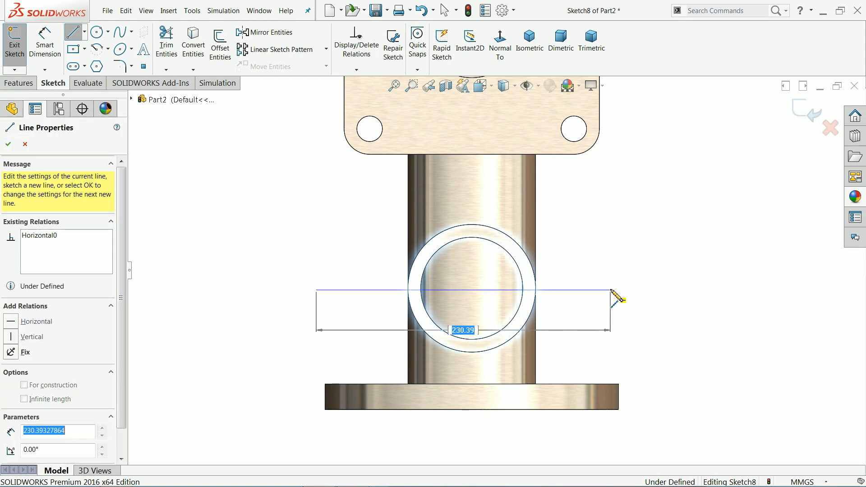
{"action": "right_click", "coordinate": [623, 258]}
{"action": "left_click", "coordinate": [650, 267]}
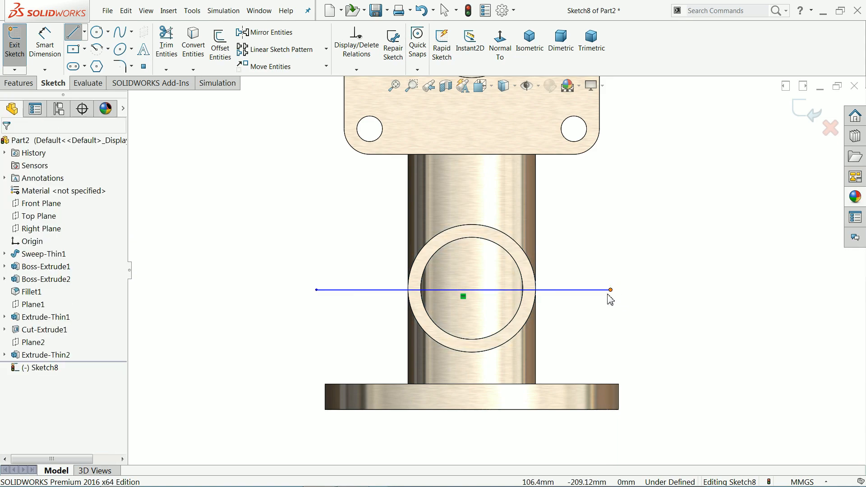
{"action": "left_click", "coordinate": [546, 292]}
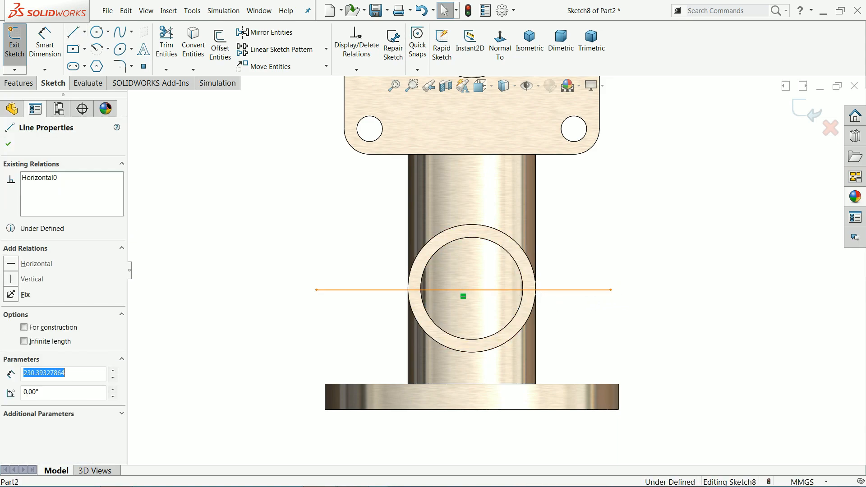
{"action": "left_click", "coordinate": [43, 329]}
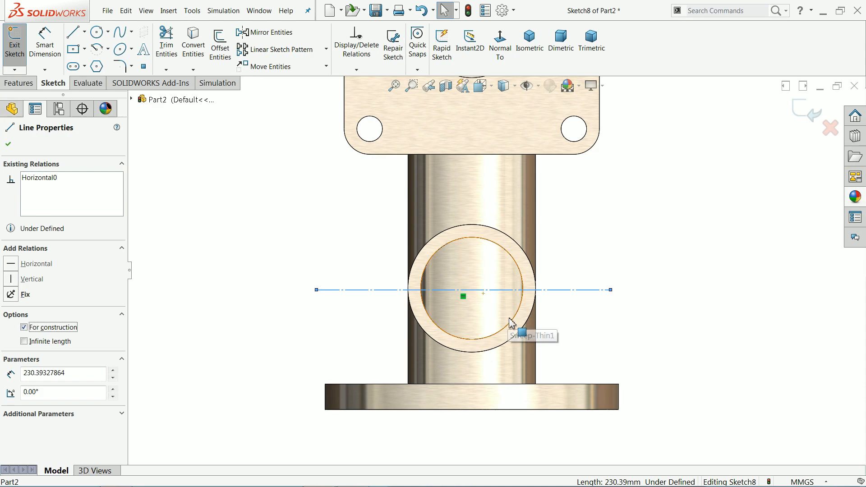
Step: Add a concentric relation between the construction line's midpoint and the branch pipe's inner circular edge
{"action": "key", "text": "Escape"}
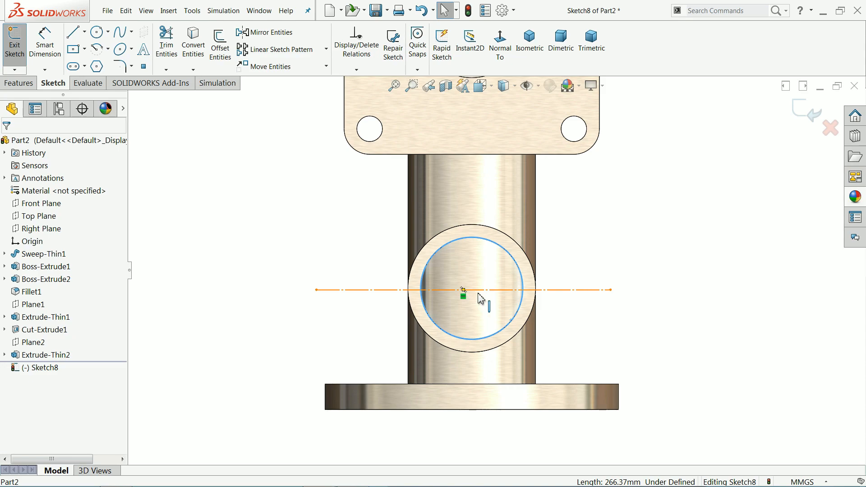
{"action": "left_click", "coordinate": [464, 291]}
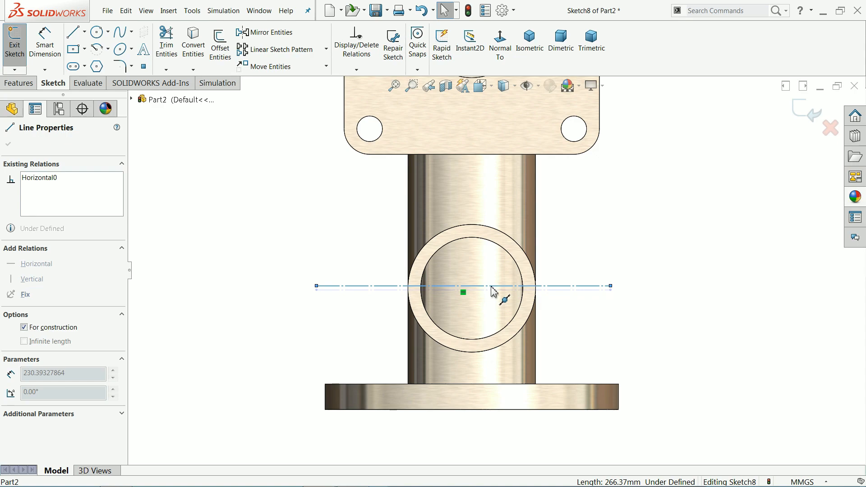
{"action": "left_click_drag", "start_coordinate": [491, 287], "coordinate": [491, 287]}
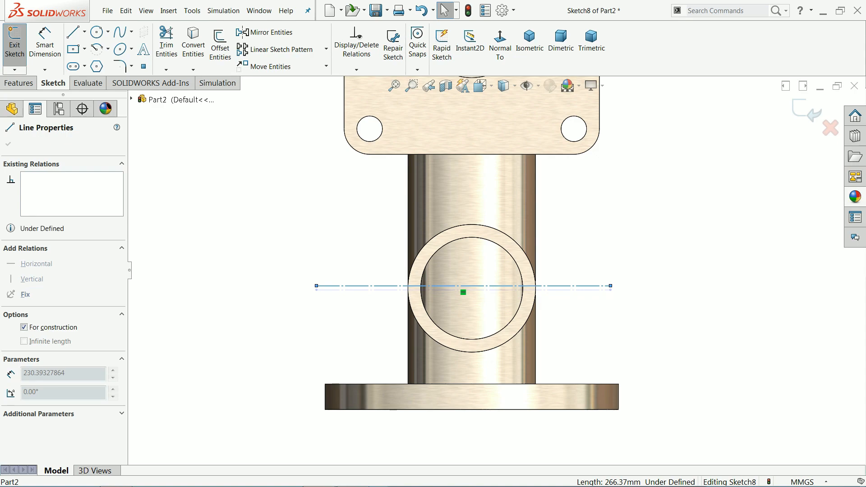
{"action": "key", "text": "Escape"}
{"action": "left_click", "coordinate": [517, 319], "text": "ctrl"}
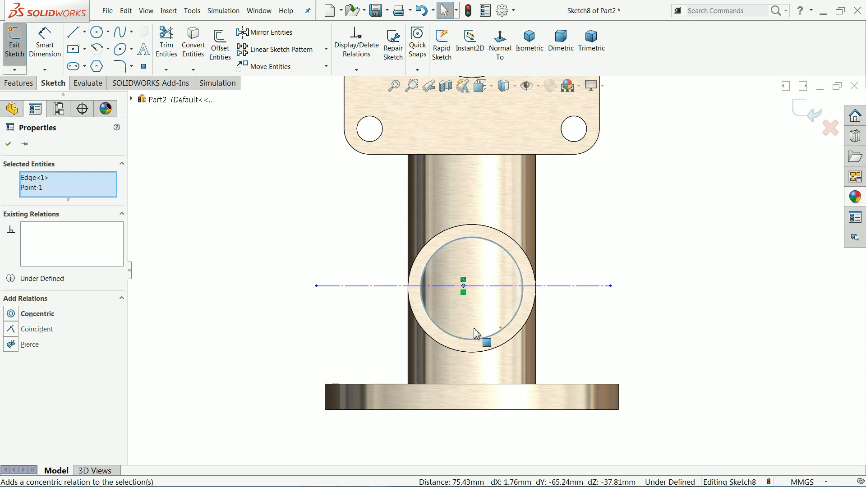
{"action": "left_click", "coordinate": [38, 314]}
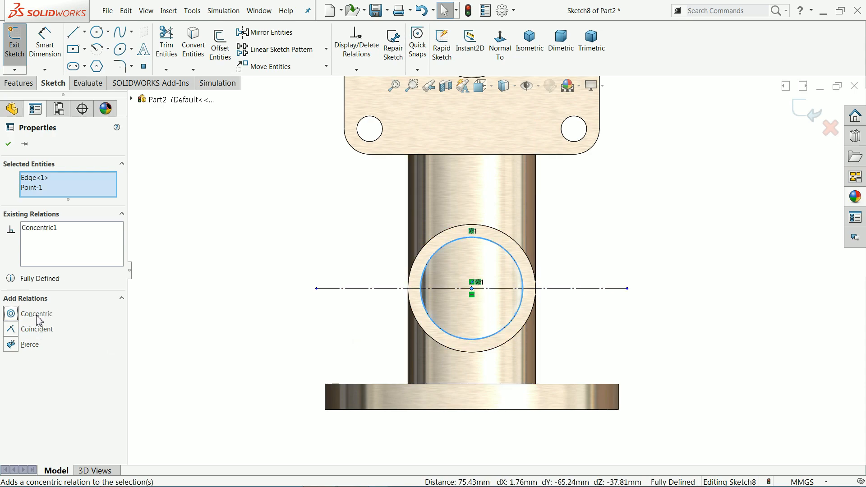
{"action": "left_click", "coordinate": [599, 256]}
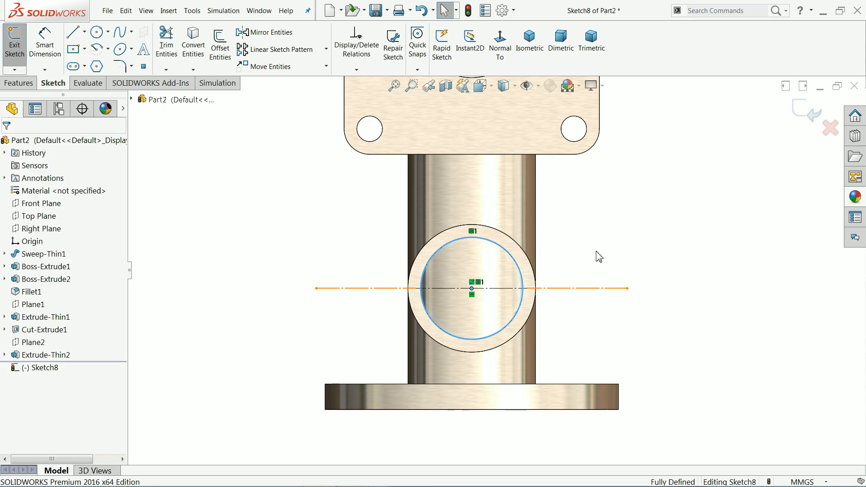
Step: Sketch a 100 mm diameter circle centred on the midpoint of the construction line
{"action": "left_click", "coordinate": [96, 33]}
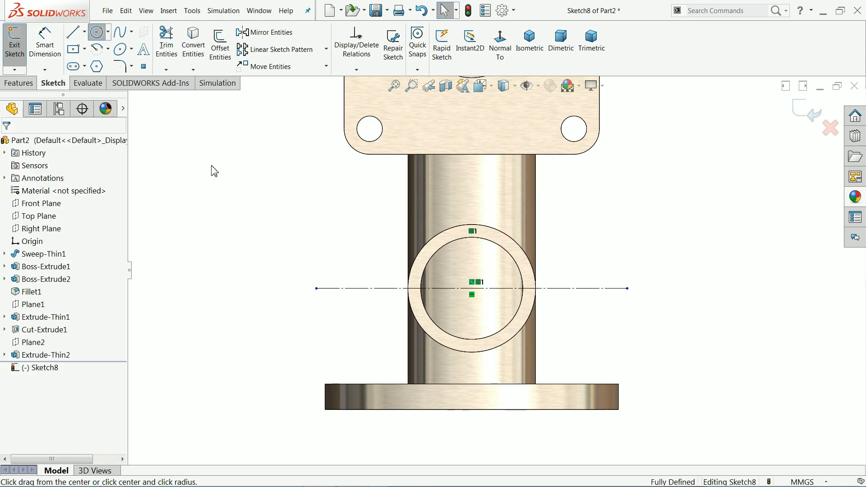
{"action": "left_click", "coordinate": [472, 289]}
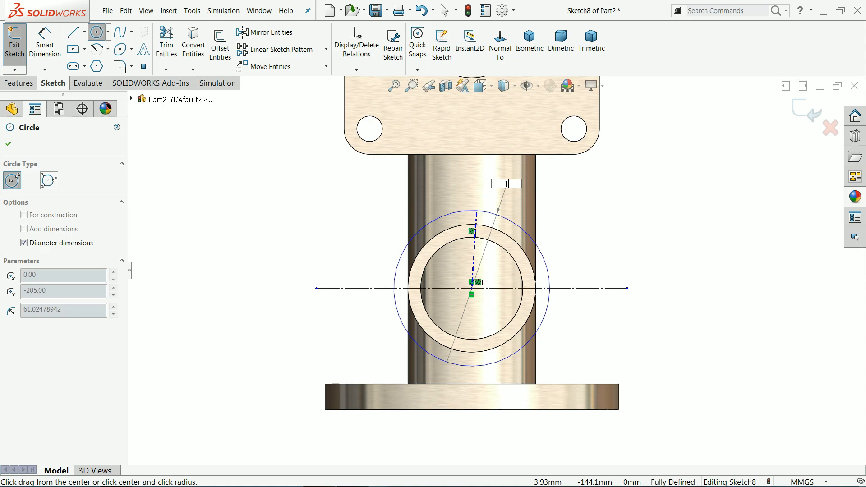
{"action": "key", "text": "Return"}
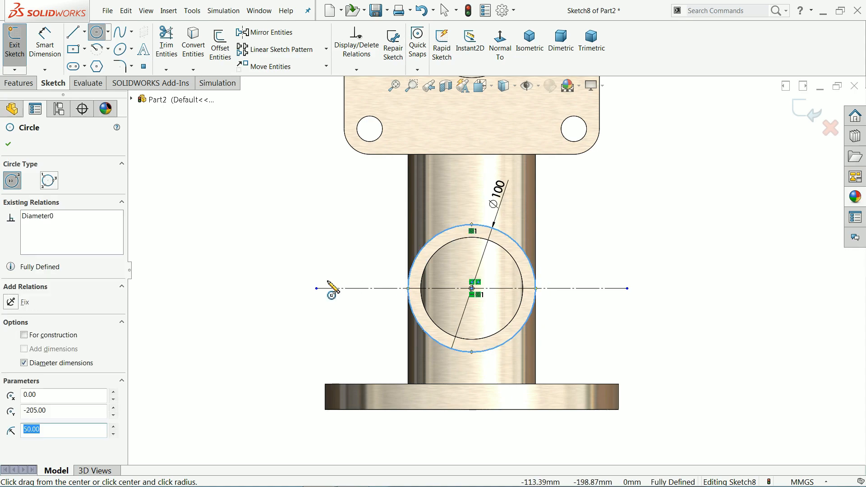
Step: Sketch a 40 mm diameter circle centred on the left endpoint of the horizontal construction line
{"action": "left_click", "coordinate": [316, 289]}
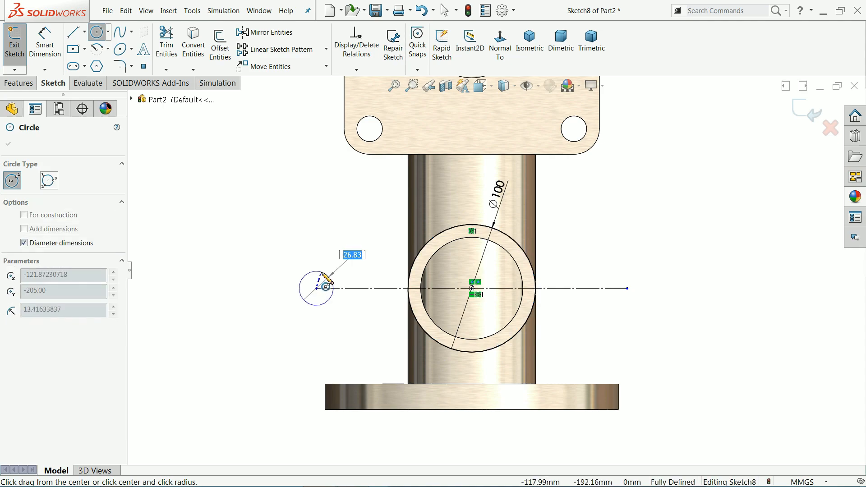
{"action": "type", "text": "40"}
{"action": "key", "text": "Return"}
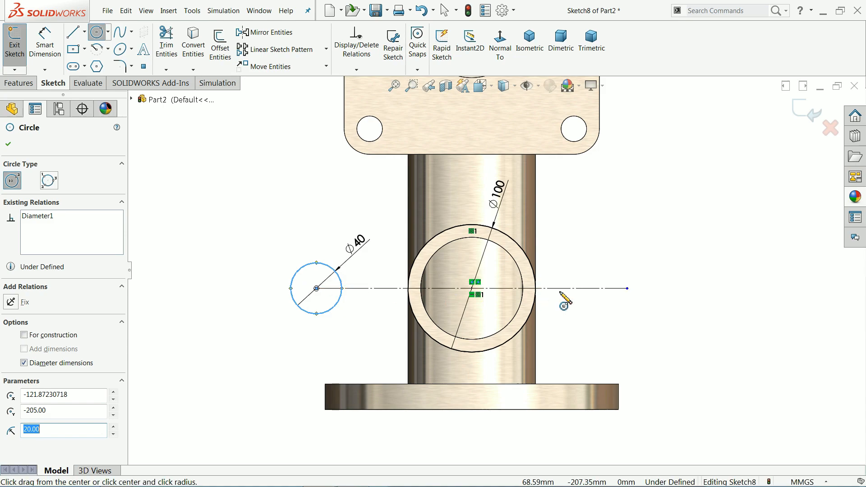
Step: Sketch a circle about 110 mm in diameter centred on the right endpoint of the construction line
{"action": "left_click", "coordinate": [628, 288]}
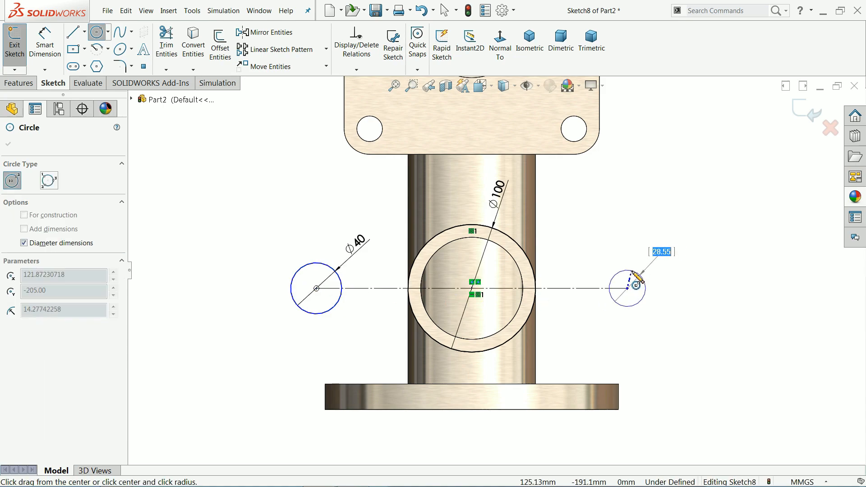
{"action": "right_click", "coordinate": [632, 272]}
{"action": "left_click", "coordinate": [676, 238]}
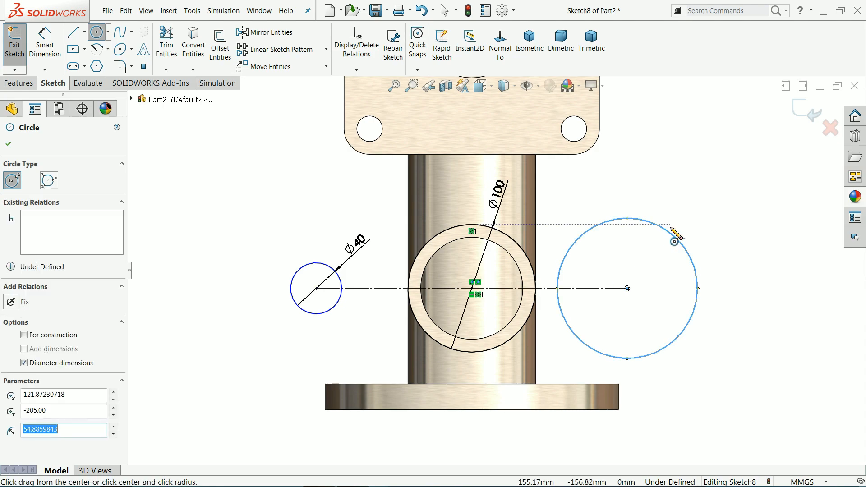
{"action": "right_click", "coordinate": [678, 228]}
{"action": "left_click", "coordinate": [702, 235]}
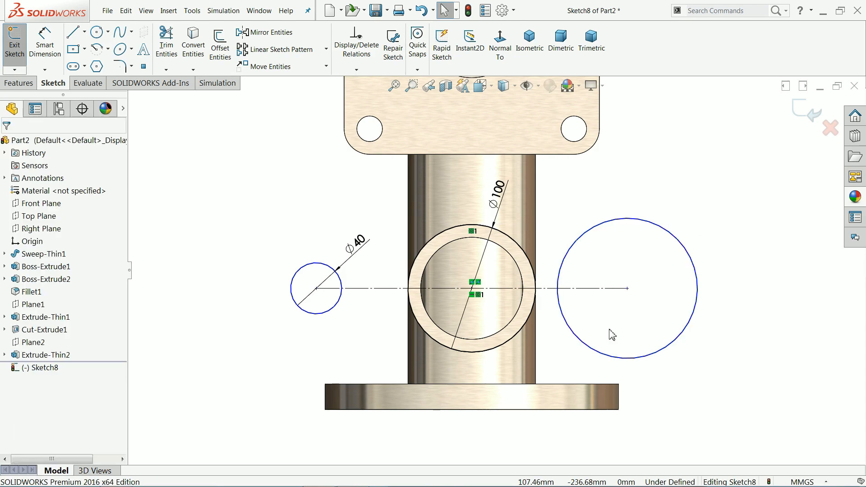
Step: Add an equal relation between the right end circle and the 40 mm circle
{"action": "left_click", "coordinate": [579, 343]}
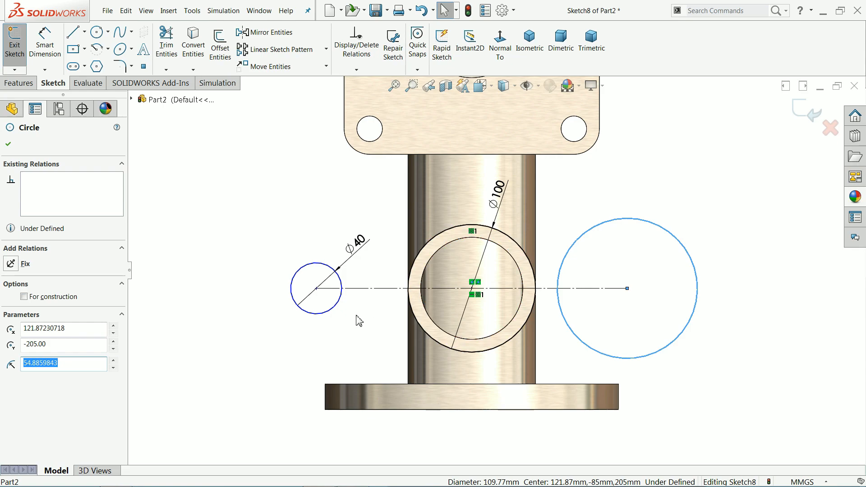
{"action": "left_click", "coordinate": [331, 311], "text": "ctrl"}
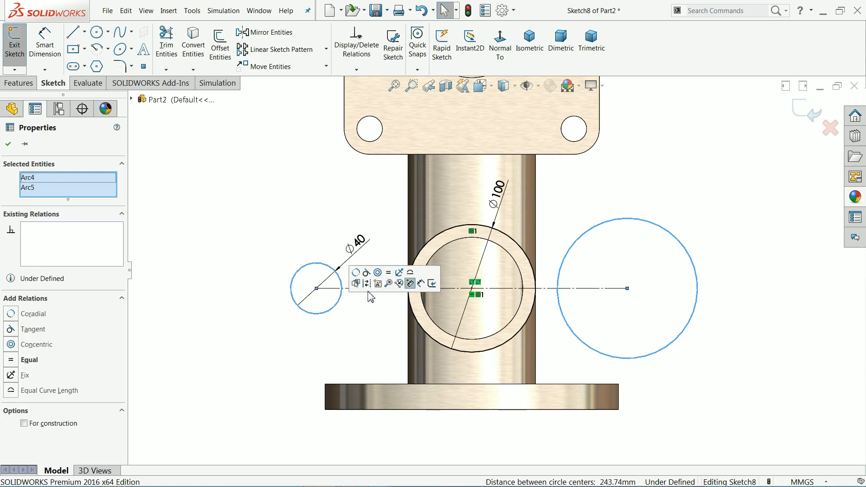
{"action": "left_click", "coordinate": [388, 273]}
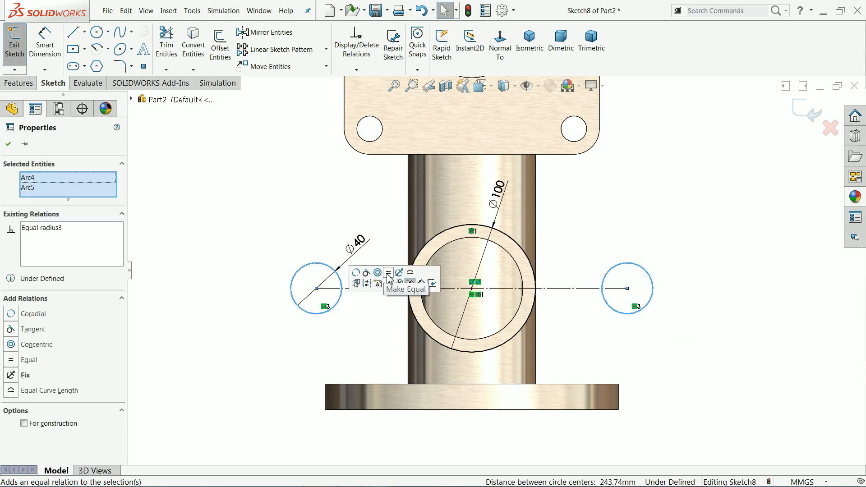
{"action": "left_click", "coordinate": [273, 219]}
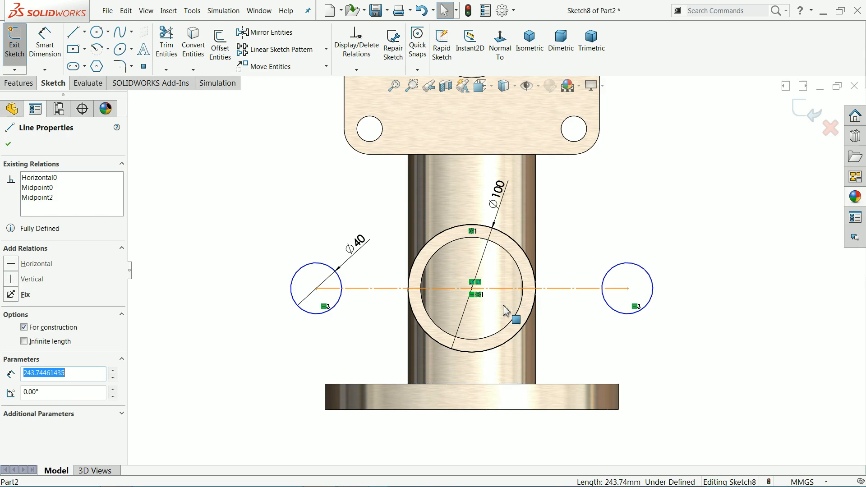
Step: Dimension the horizontal construction line between the two end circles' centres to 140 mm
{"action": "left_click", "coordinate": [52, 45]}
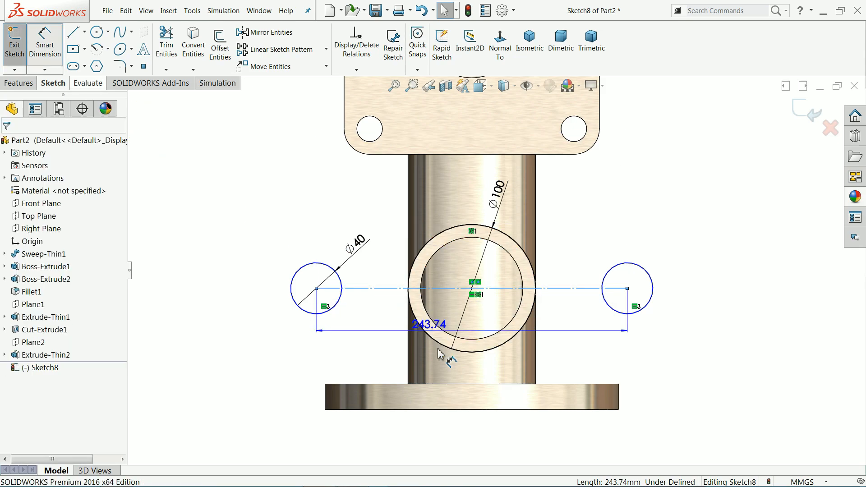
{"action": "left_click", "coordinate": [454, 423]}
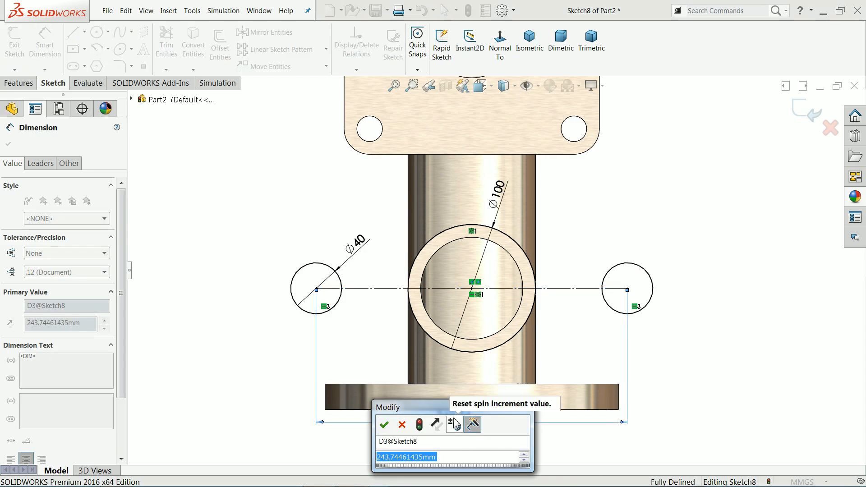
{"action": "key", "text": "Return"}
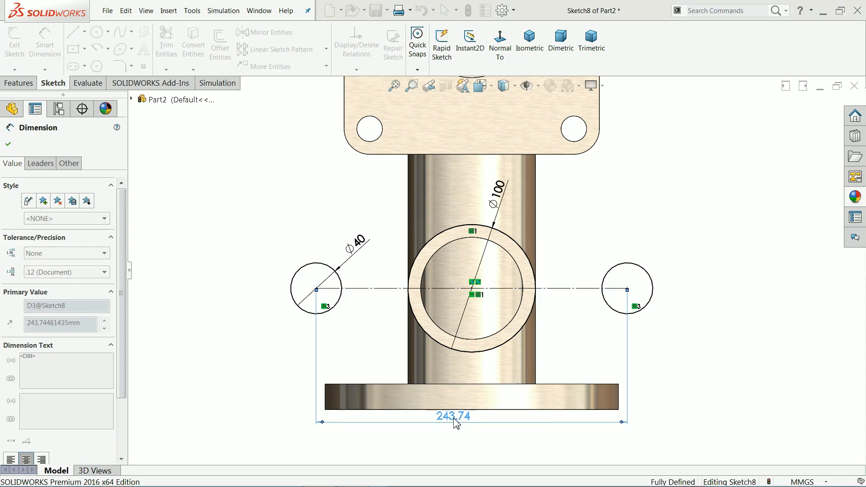
{"action": "scroll", "coordinate": [478, 294], "scroll_direction": "down", "scroll_amount": 2}
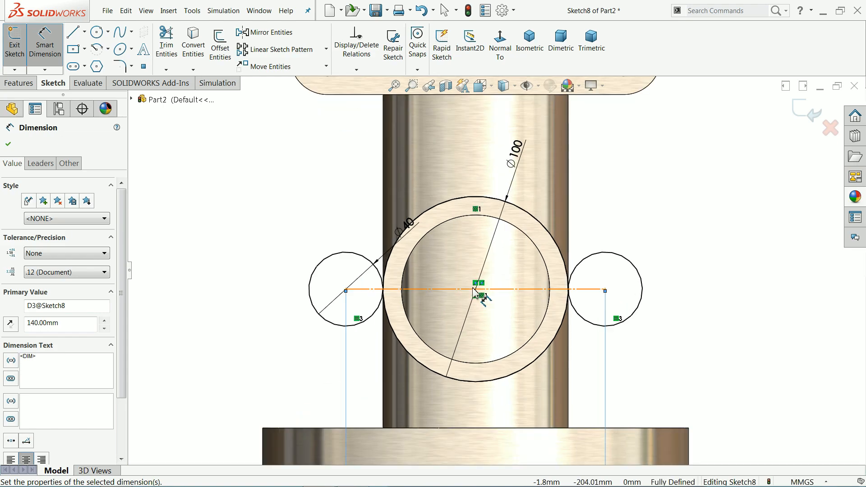
Step: Sketch a line about 63 mm long tangent to the upper sides of the left 40 mm circle and the 100 mm circle
{"action": "left_click", "coordinate": [74, 35]}
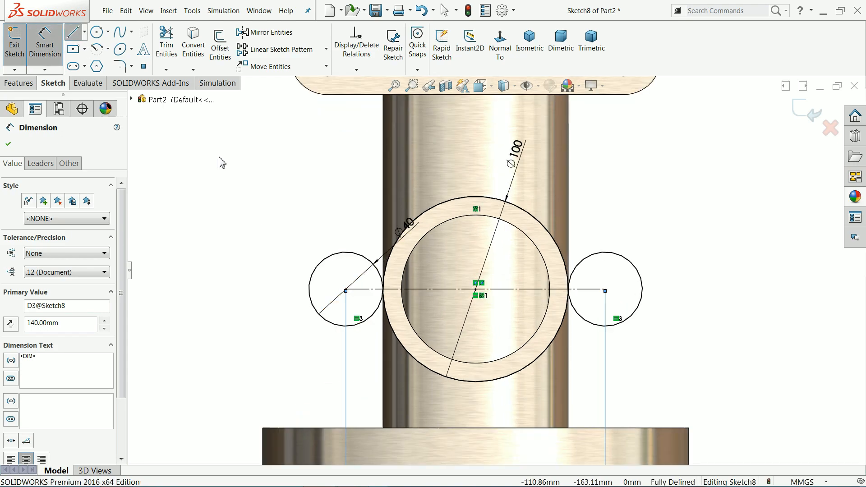
{"action": "left_click", "coordinate": [355, 255]}
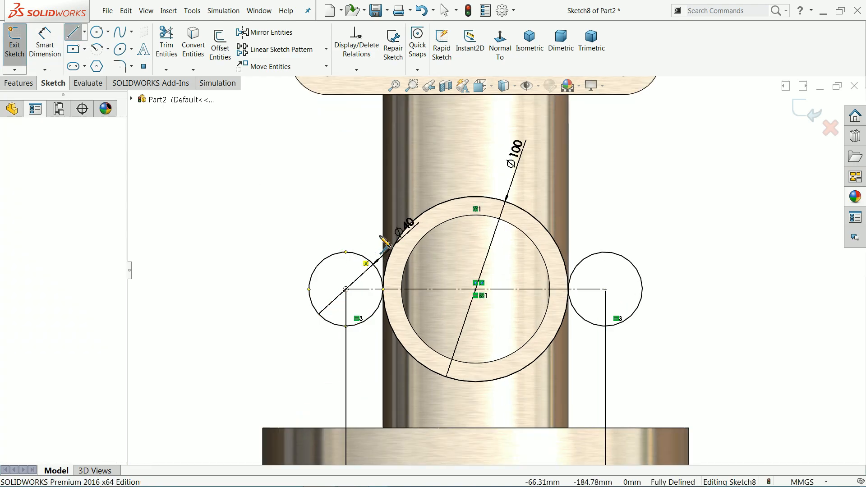
{"action": "left_click", "coordinate": [434, 206]}
{"action": "right_click", "coordinate": [306, 168]}
{"action": "left_click", "coordinate": [348, 203]}
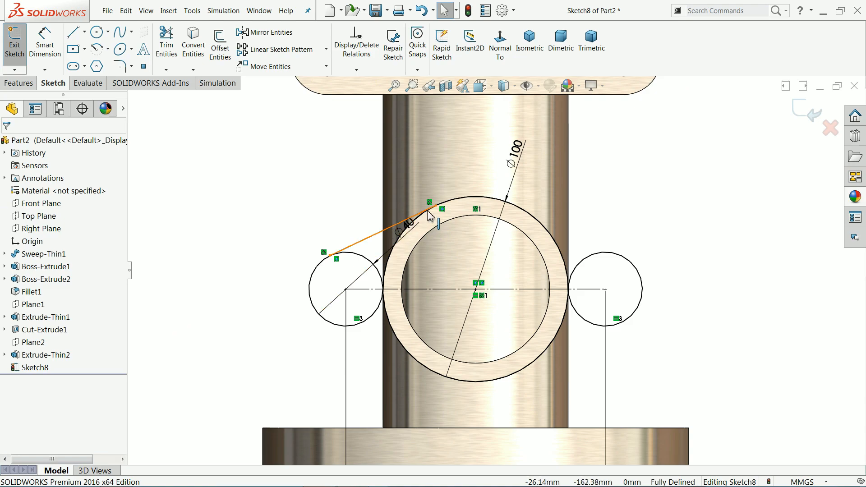
Step: Sketch a vertical centerline about 40 mm long from the centre of the 100 mm circle up to the pipe's inner edge
{"action": "left_click", "coordinate": [86, 33]}
{"action": "left_click", "coordinate": [475, 288]}
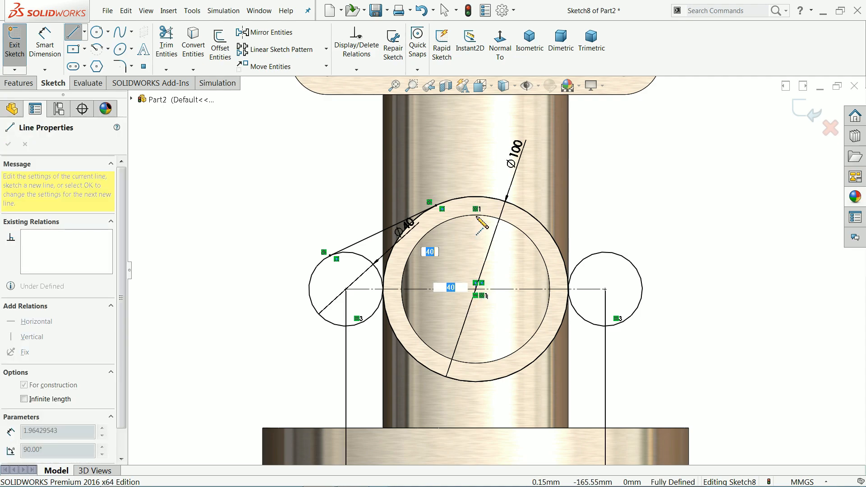
{"action": "right_click", "coordinate": [490, 230]}
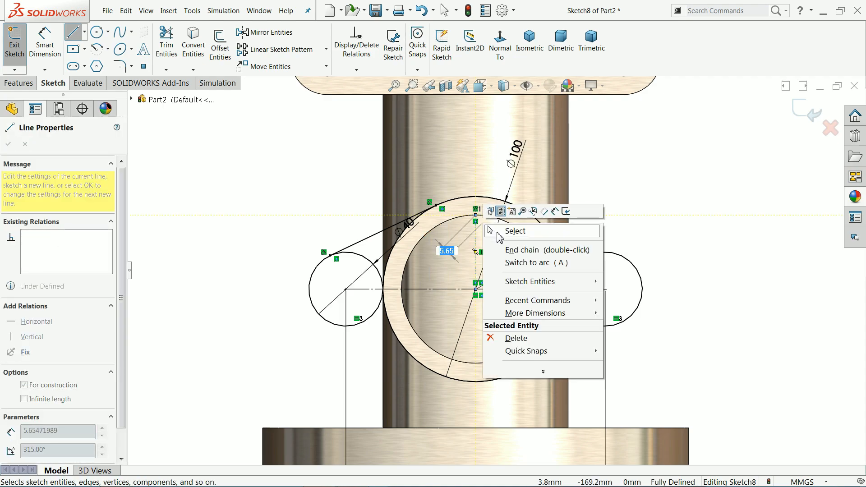
{"action": "left_click", "coordinate": [514, 231]}
Step: Mirror the upper left tangent line about the vertical centerline
{"action": "left_click", "coordinate": [266, 32]}
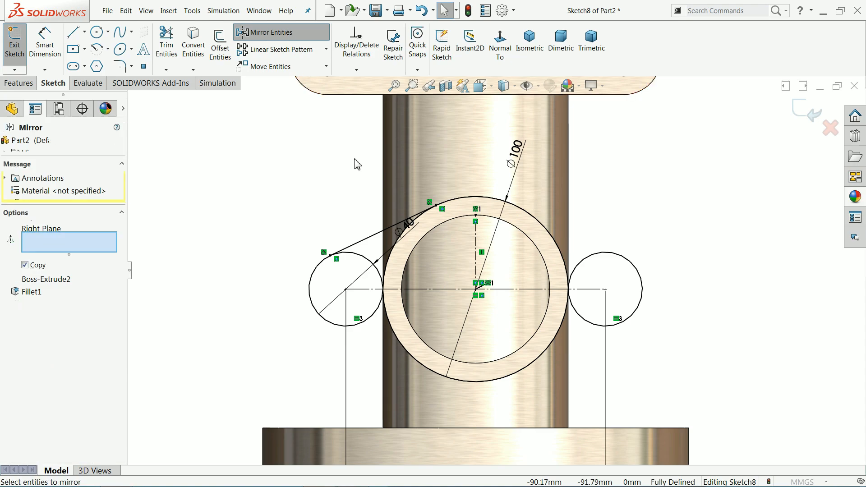
{"action": "left_click", "coordinate": [389, 233]}
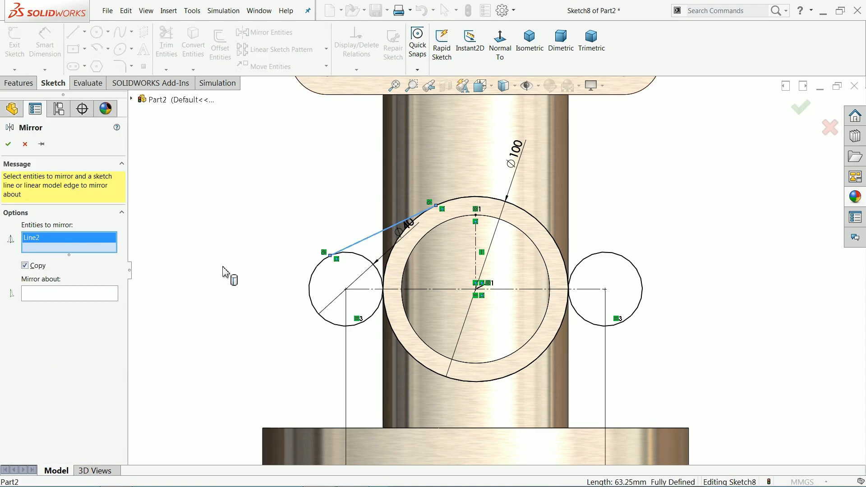
{"action": "left_click", "coordinate": [87, 297]}
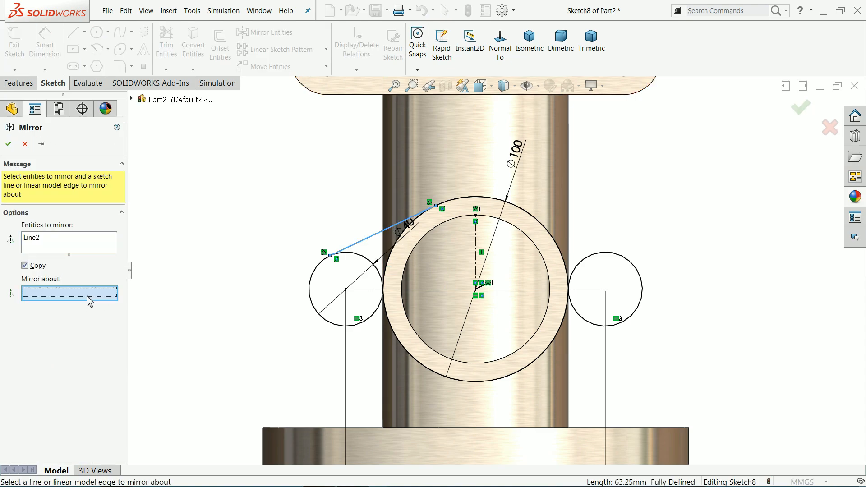
{"action": "left_click", "coordinate": [477, 269]}
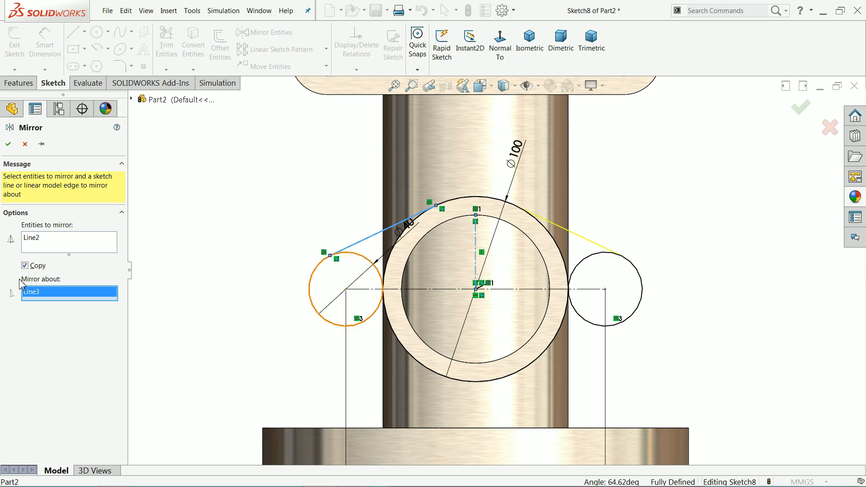
{"action": "left_click", "coordinate": [7, 145]}
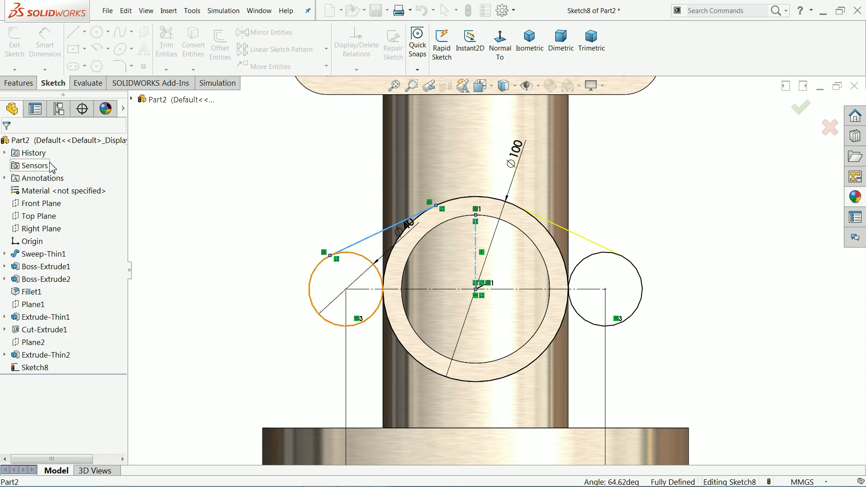
Step: Mirror both upper tangent lines about the horizontal construction line
{"action": "left_click", "coordinate": [291, 34]}
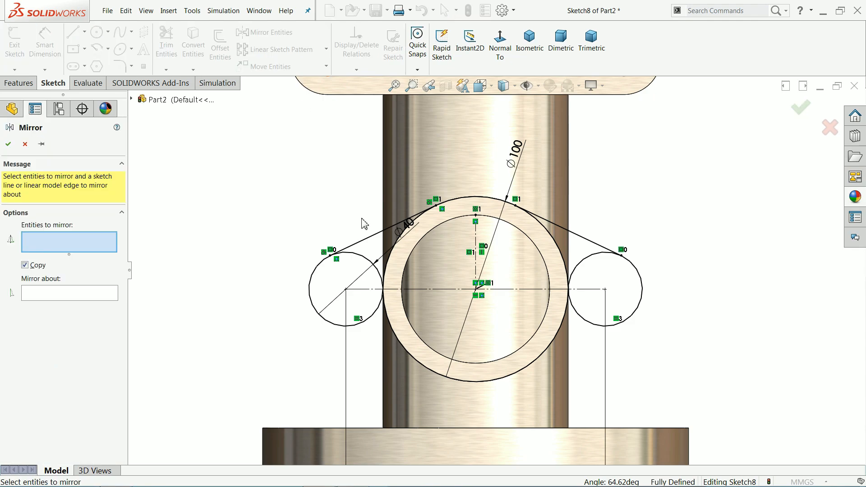
{"action": "left_click", "coordinate": [373, 235]}
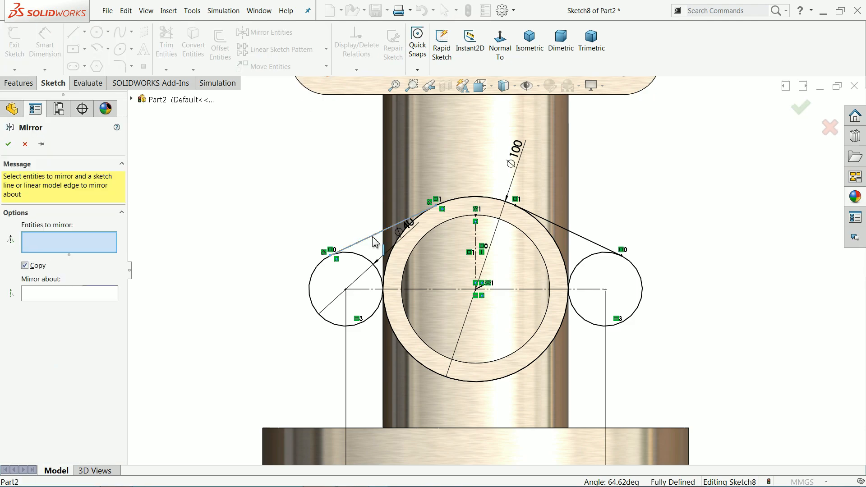
{"action": "left_click", "coordinate": [565, 231]}
{"action": "left_click", "coordinate": [76, 307]}
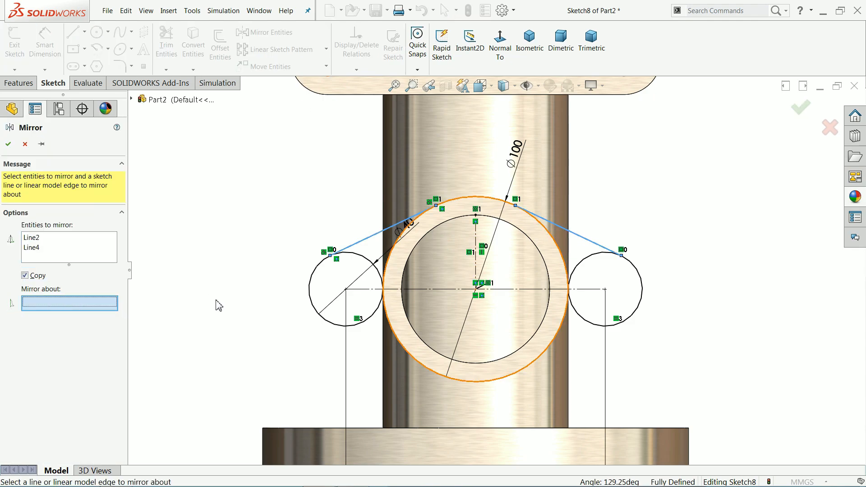
{"action": "left_click", "coordinate": [426, 289]}
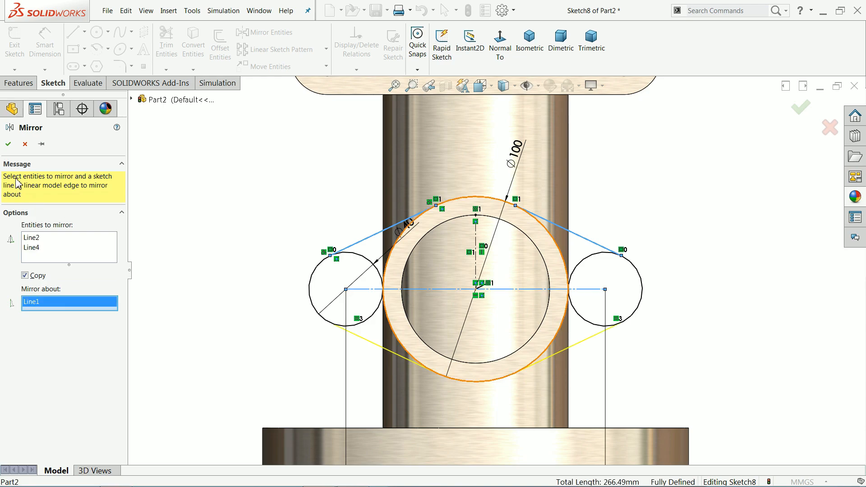
{"action": "left_click", "coordinate": [9, 144]}
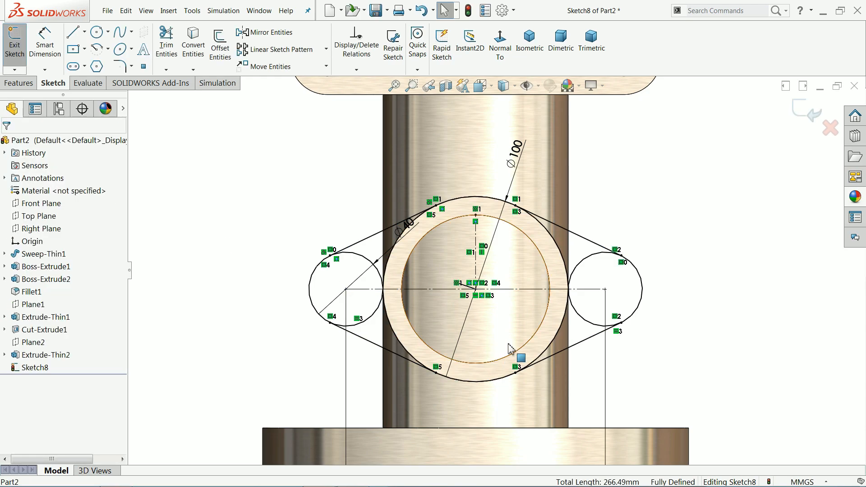
Step: Convert the branch pipe's inner circular edge into a sketch entity
{"action": "scroll", "coordinate": [565, 323], "scroll_direction": "down", "scroll_amount": 1}
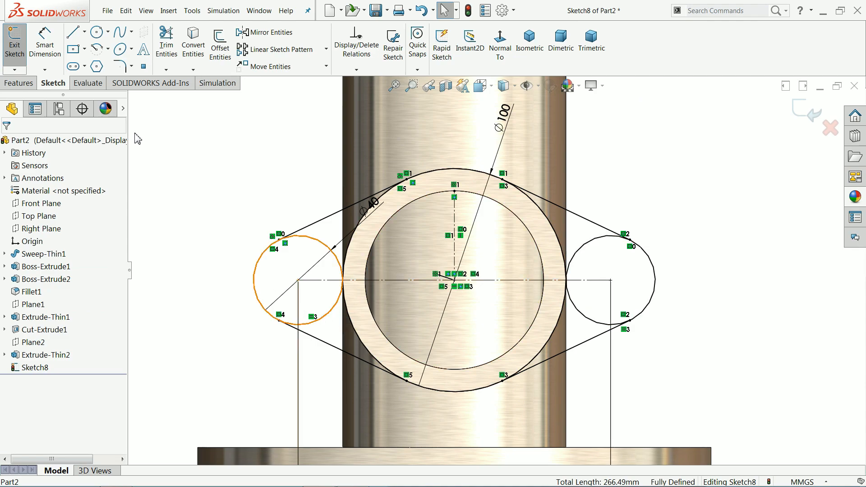
{"action": "left_click", "coordinate": [368, 265]}
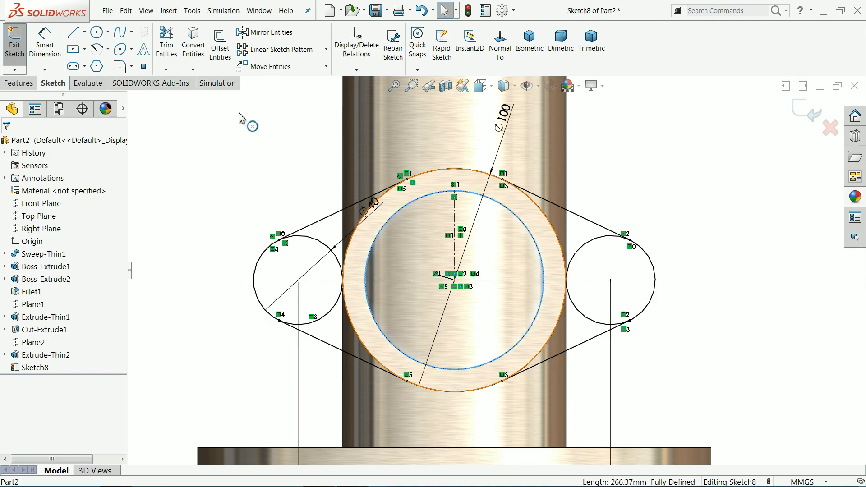
{"action": "left_click", "coordinate": [197, 54]}
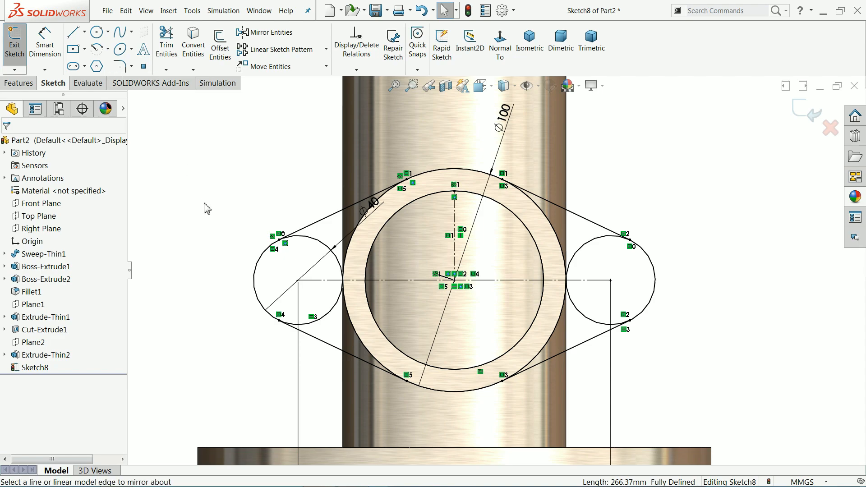
Step: Extrude all flange sketch regions except the pipe bore 20 mm downward, merging them with the body
{"action": "left_click", "coordinate": [528, 45]}
{"action": "scroll", "coordinate": [452, 270], "scroll_direction": "down", "scroll_amount": 5}
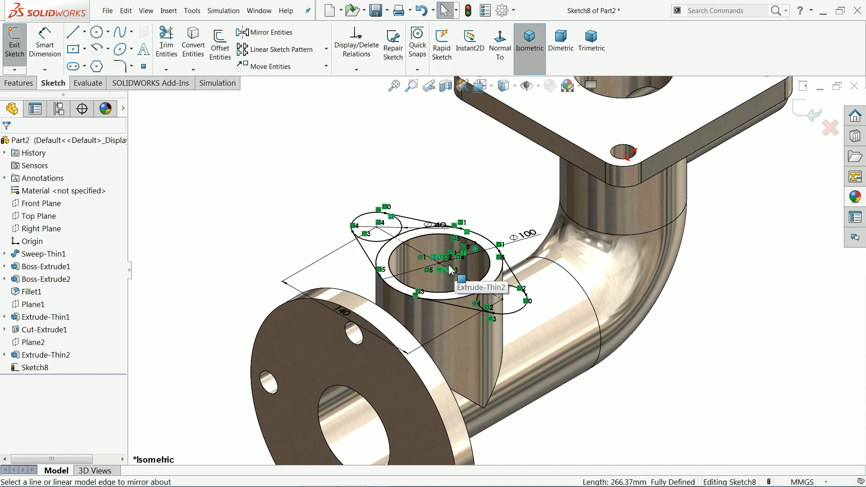
{"action": "scroll", "coordinate": [451, 270], "scroll_direction": "down", "scroll_amount": 3}
{"action": "scroll", "coordinate": [452, 270], "scroll_direction": "down", "scroll_amount": 2}
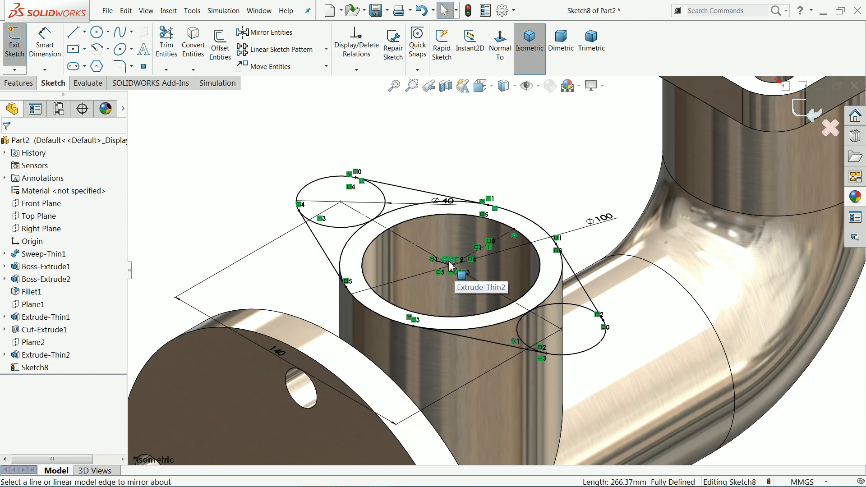
{"action": "left_click", "coordinate": [20, 84]}
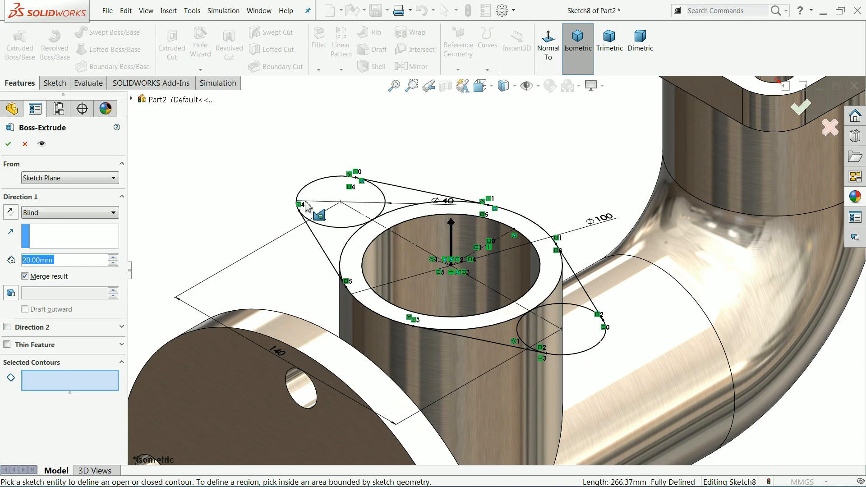
{"action": "left_click", "coordinate": [327, 210]}
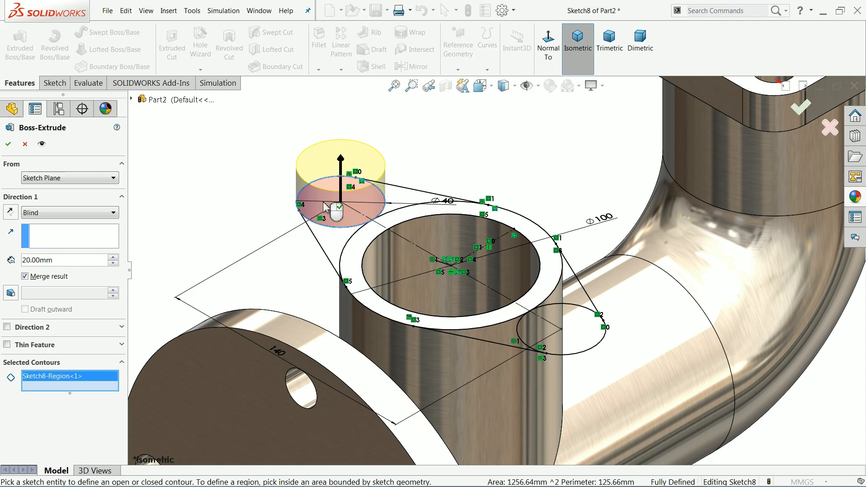
{"action": "left_click", "coordinate": [407, 199]}
{"action": "left_click", "coordinate": [359, 251]}
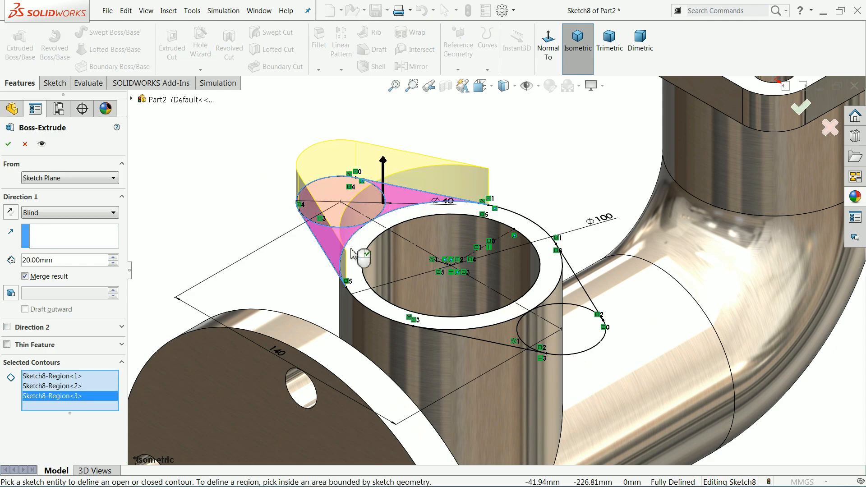
{"action": "left_click", "coordinate": [356, 256]}
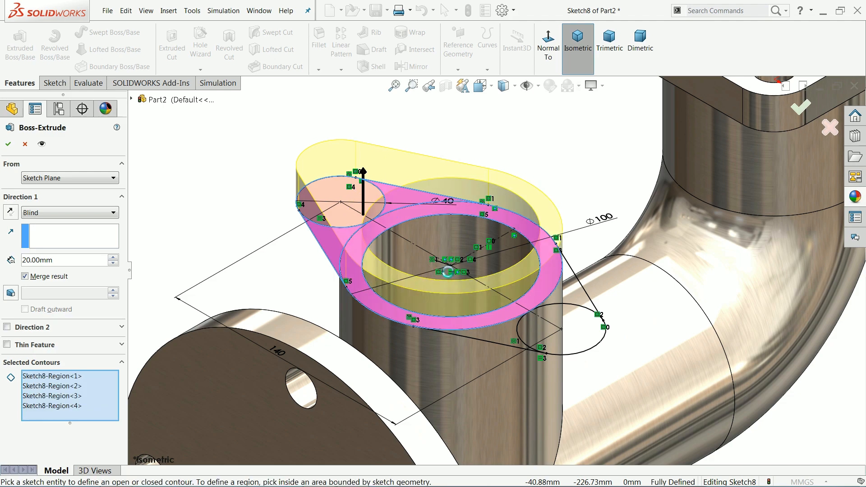
{"action": "left_click", "coordinate": [570, 311]}
{"action": "left_click", "coordinate": [524, 343]}
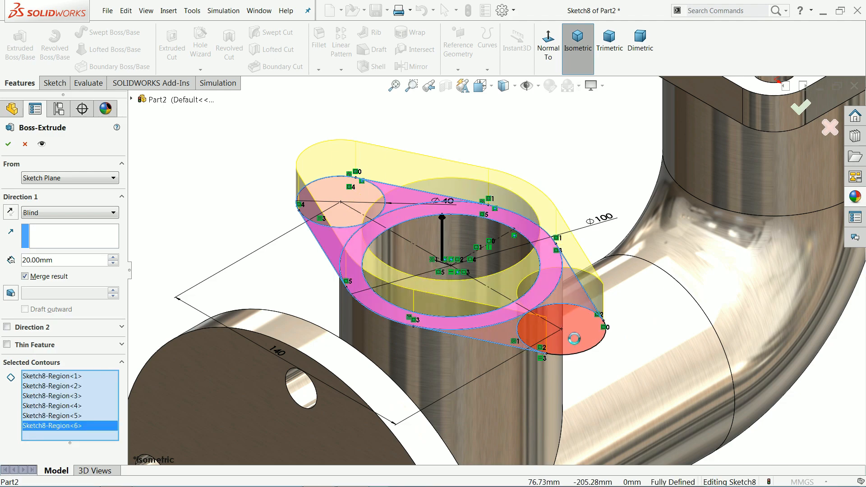
{"action": "left_click", "coordinate": [558, 331]}
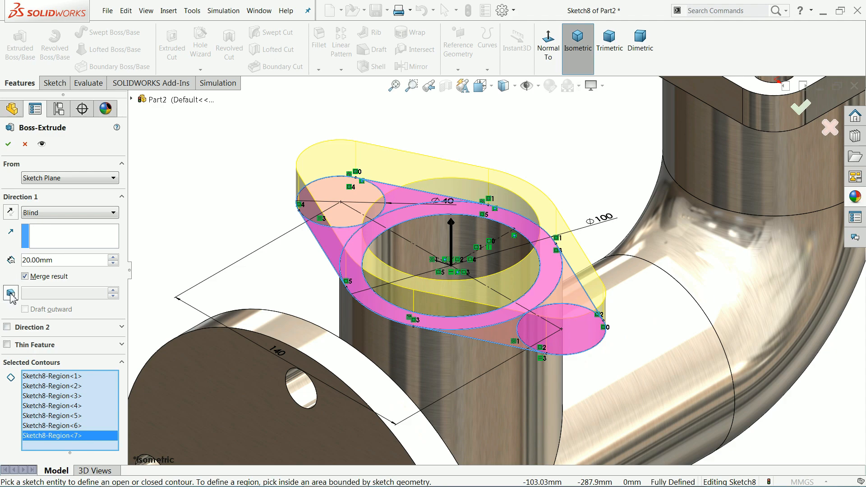
{"action": "left_click", "coordinate": [10, 212]}
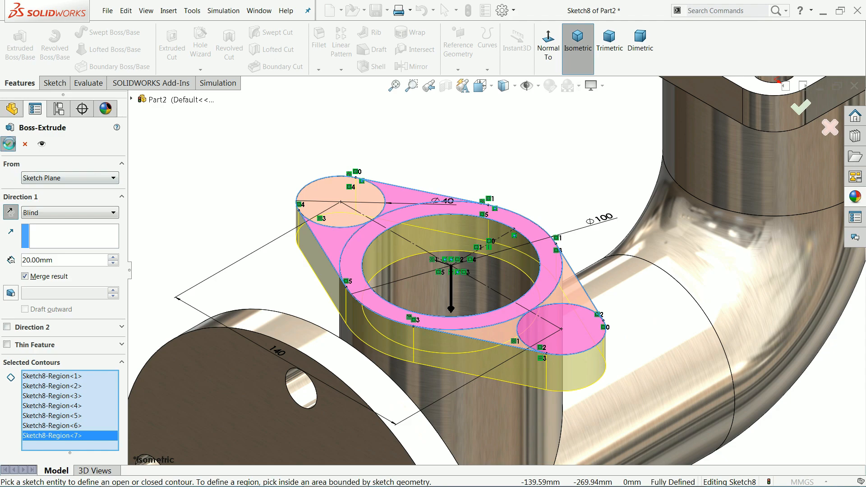
{"action": "left_click", "coordinate": [8, 144]}
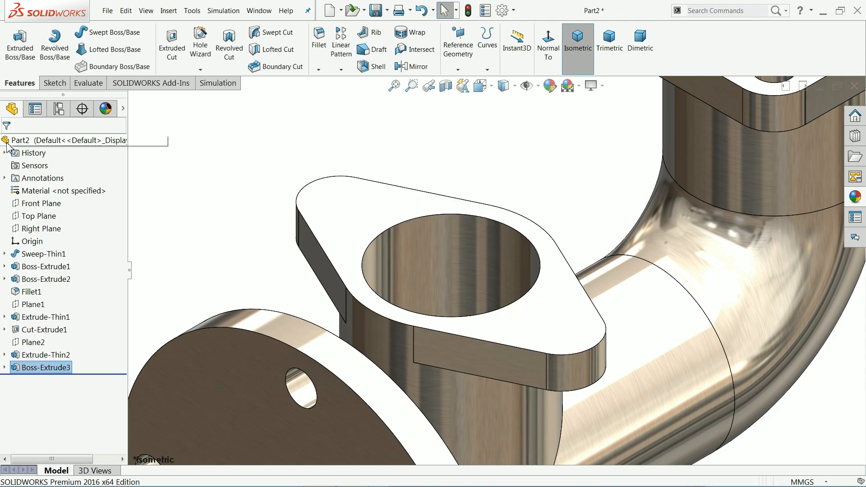
Step: Start a sketch on the two-lobed flange's top face and draw a 20 mm diameter circle in the right lobe
{"action": "left_click", "coordinate": [375, 220]}
{"action": "left_click", "coordinate": [403, 189]}
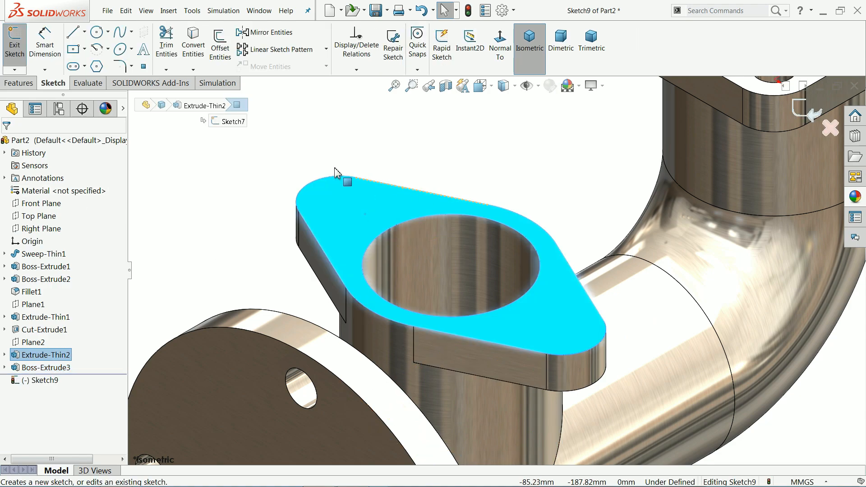
{"action": "left_click", "coordinate": [500, 45]}
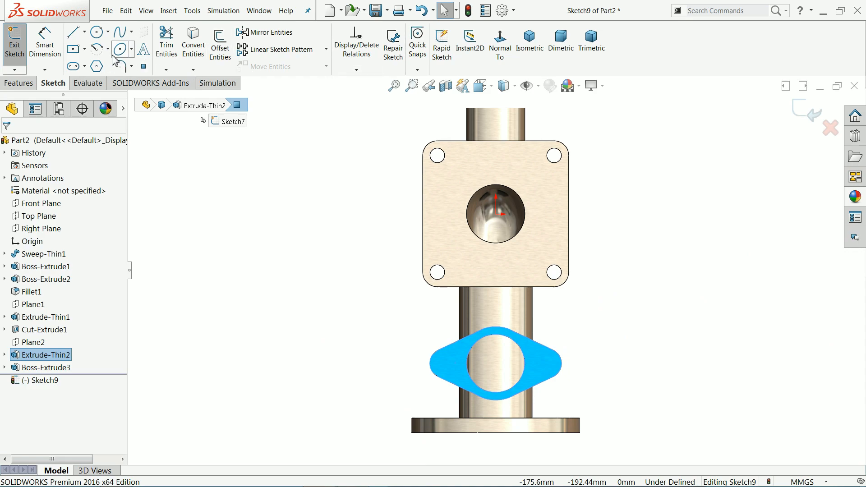
{"action": "left_click", "coordinate": [97, 32]}
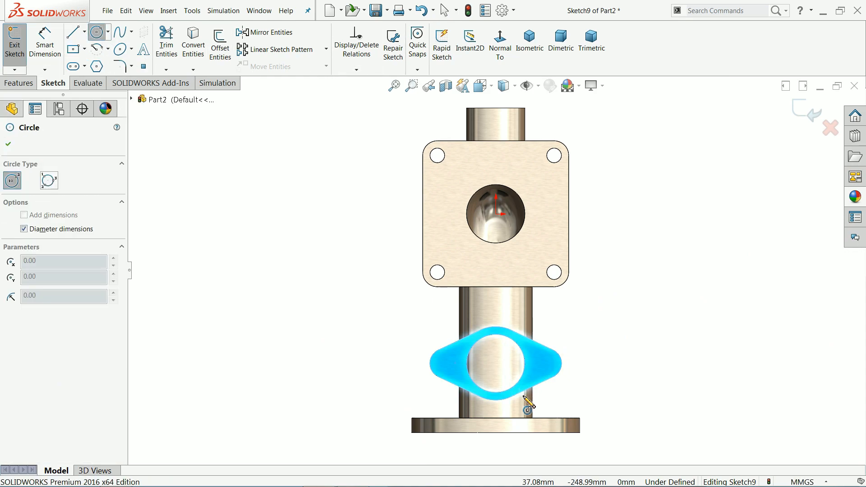
{"action": "scroll", "coordinate": [530, 420], "scroll_direction": "down", "scroll_amount": 4}
{"action": "left_click", "coordinate": [569, 298]}
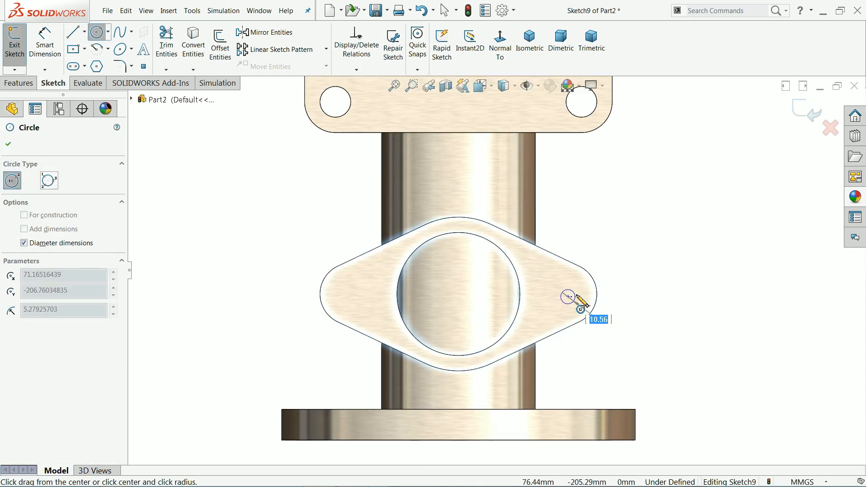
{"action": "key", "text": "Return"}
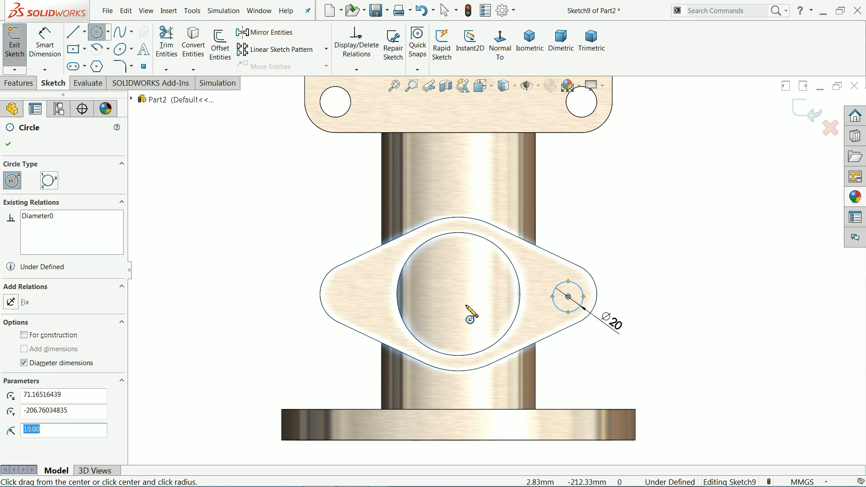
Step: Sketch a second circle about 19 mm in diameter in the flange's left lobe
{"action": "left_click", "coordinate": [363, 301]}
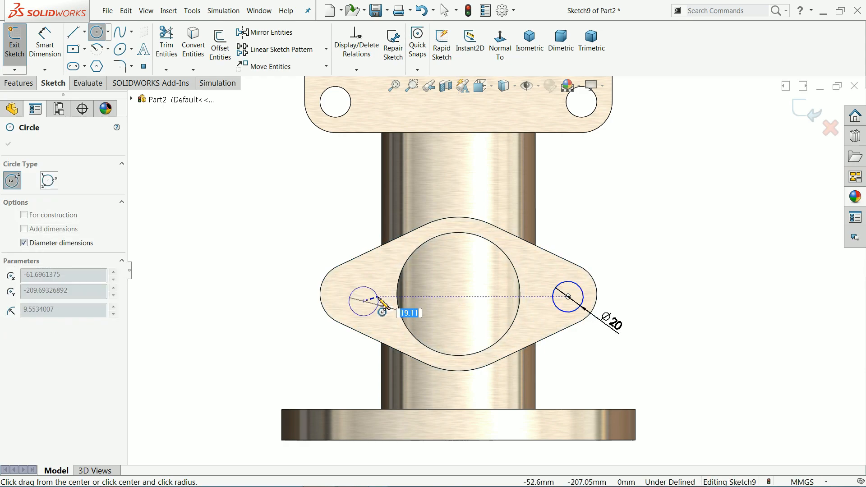
{"action": "left_click", "coordinate": [382, 307]}
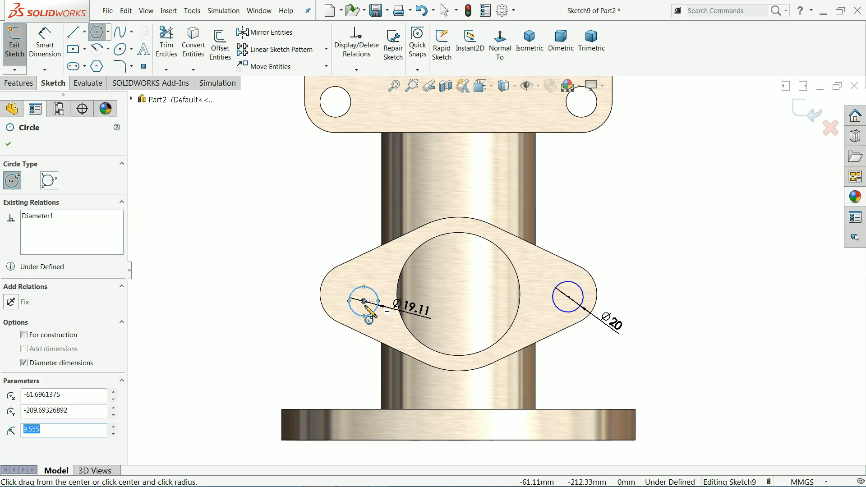
{"action": "right_click", "coordinate": [299, 251]}
{"action": "left_click", "coordinate": [322, 255]}
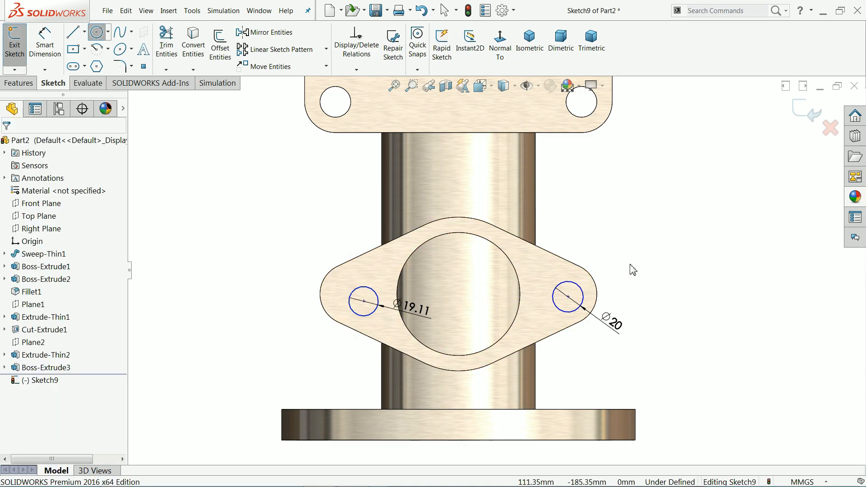
Step: Delete the diameter dimension of the left lobe's circle
{"action": "left_click_drag", "start_coordinate": [630, 264], "coordinate": [290, 315]}
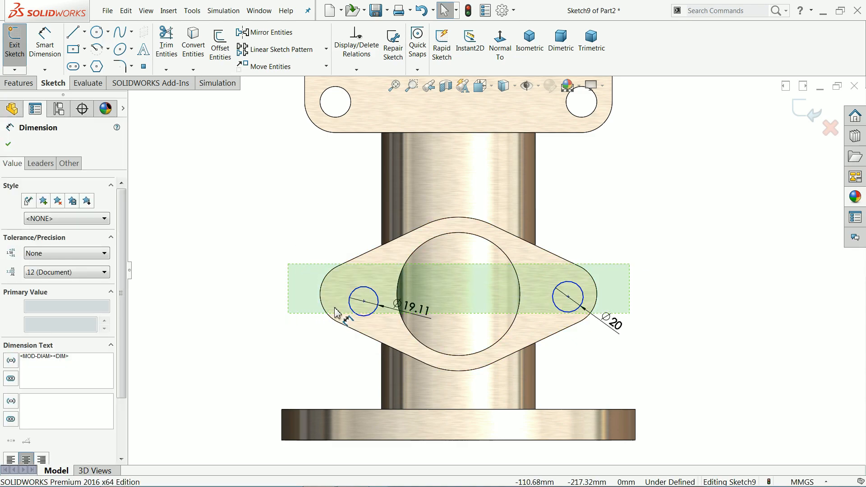
{"action": "left_click", "coordinate": [213, 289]}
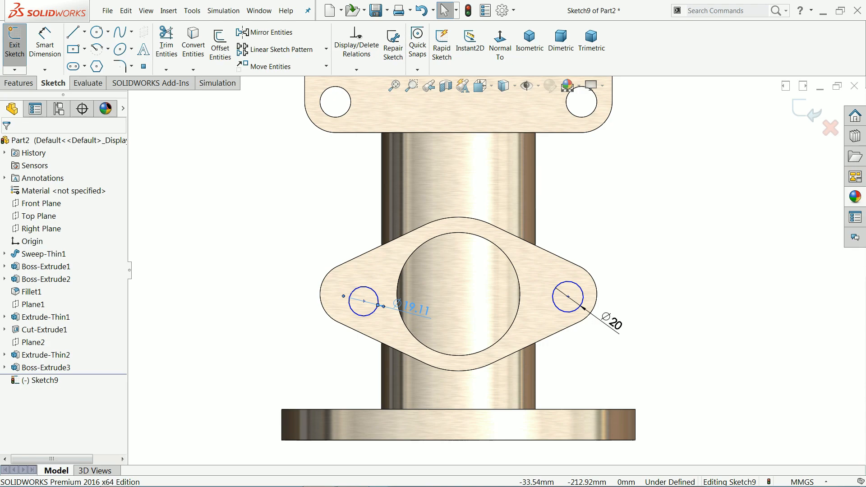
{"action": "left_click", "coordinate": [379, 306]}
{"action": "key", "text": "Delete"}
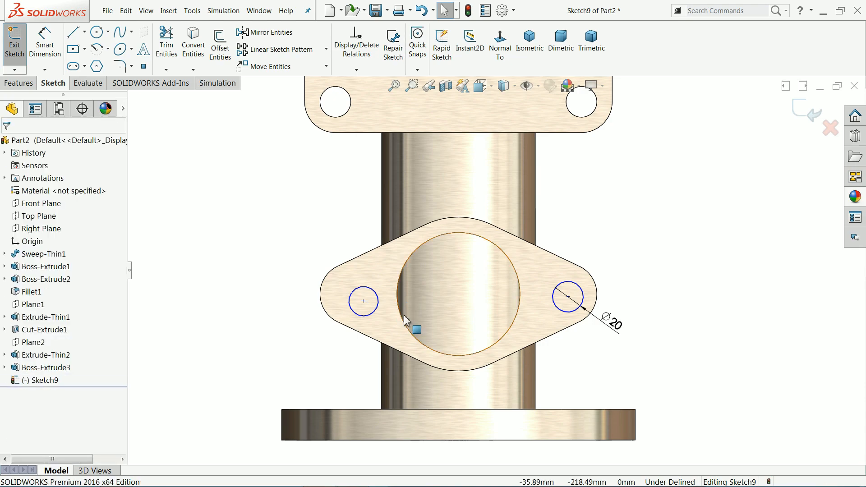
Step: Make the left lobe's circle equal to the 20 mm circle in the right lobe
{"action": "left_click", "coordinate": [378, 311]}
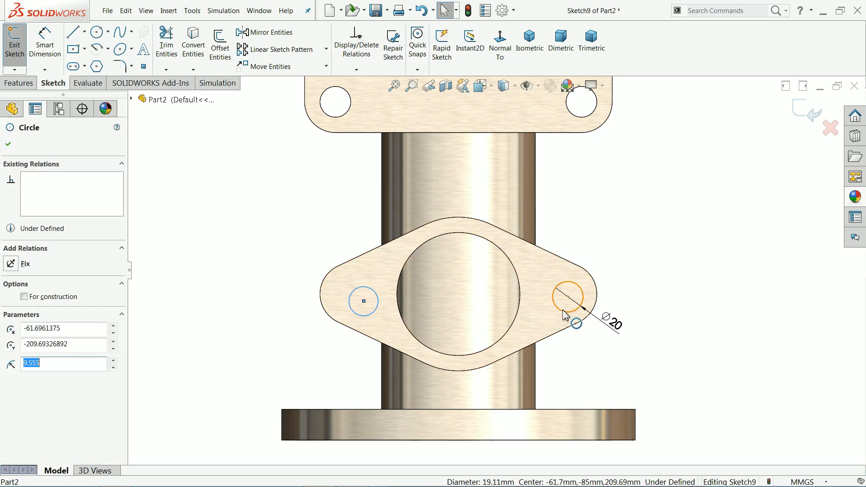
{"action": "left_click", "coordinate": [554, 296], "text": "ctrl"}
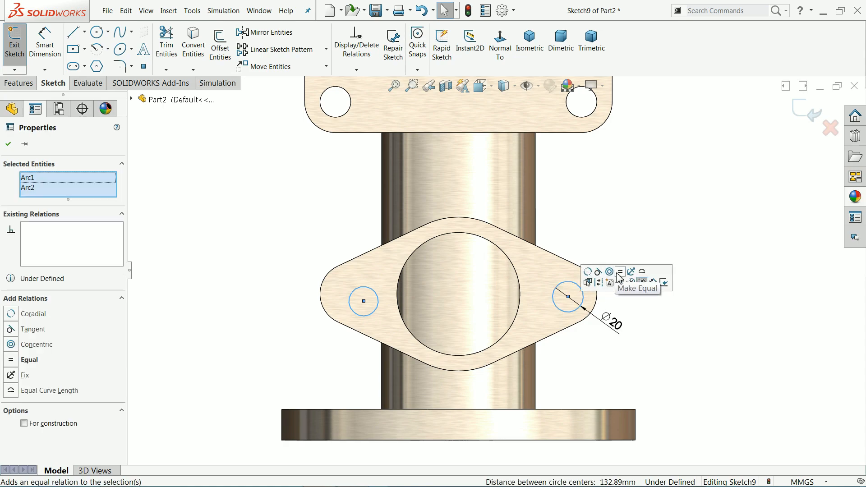
{"action": "left_click", "coordinate": [621, 272]}
{"action": "left_click", "coordinate": [621, 230]}
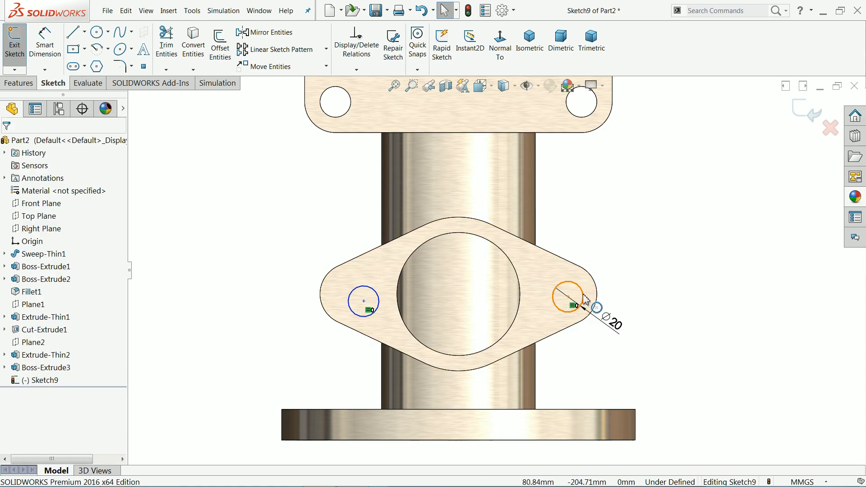
Step: Make the right circle concentric with the rounded edge of the flange's right lobe
{"action": "left_click", "coordinate": [592, 303]}
{"action": "left_click", "coordinate": [596, 305], "text": "ctrl"}
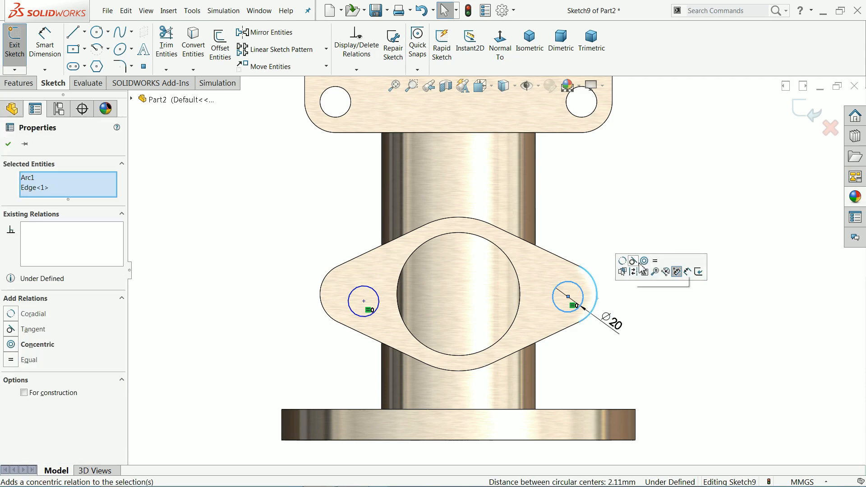
{"action": "left_click", "coordinate": [646, 261]}
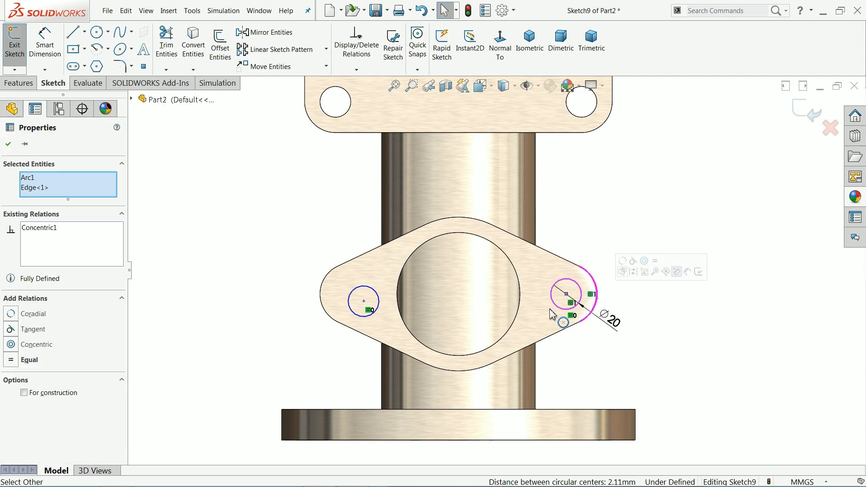
Step: Make the left circle concentric with the rounded edge of the flange's left lobe
{"action": "left_click", "coordinate": [322, 306]}
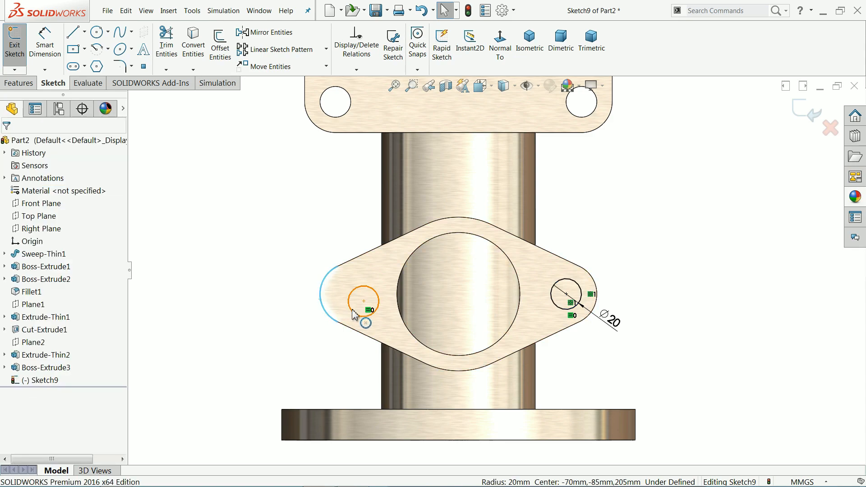
{"action": "left_click", "coordinate": [354, 314], "text": "ctrl"}
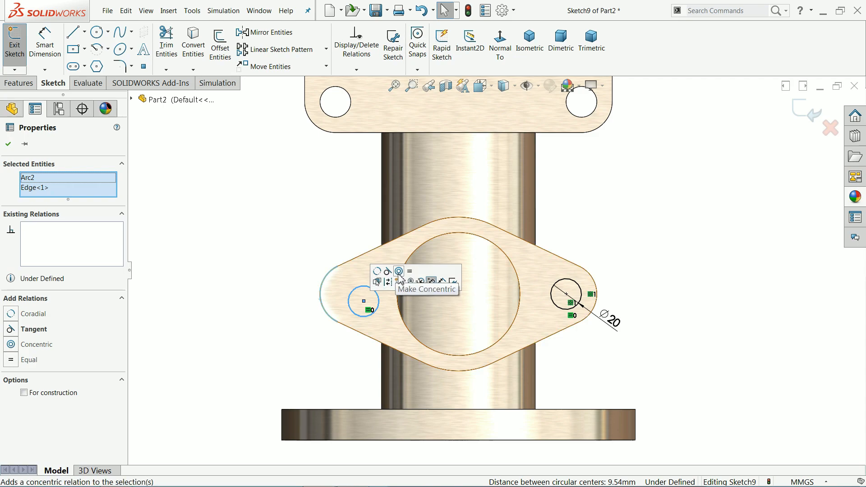
{"action": "left_click", "coordinate": [400, 276]}
{"action": "left_click", "coordinate": [299, 232]}
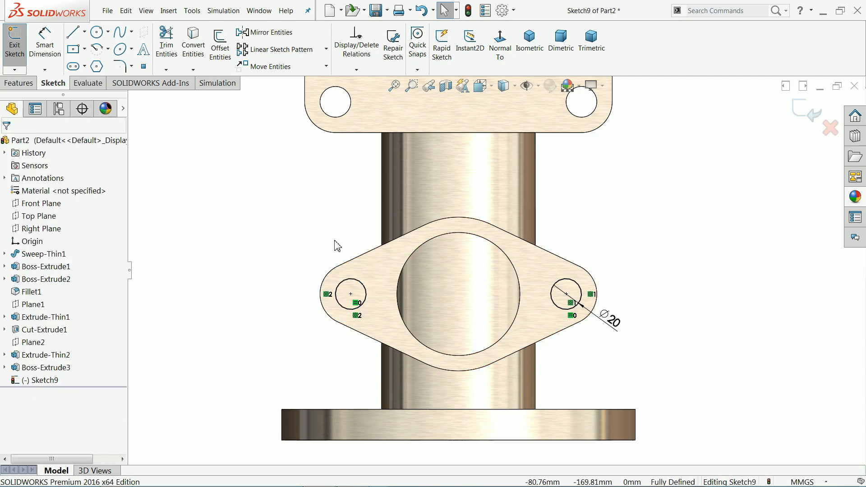
Step: Cut both bolt-hole circles through the two-lobed flange with an Extruded Cut using the Up To Next end condition
{"action": "left_click", "coordinate": [18, 83]}
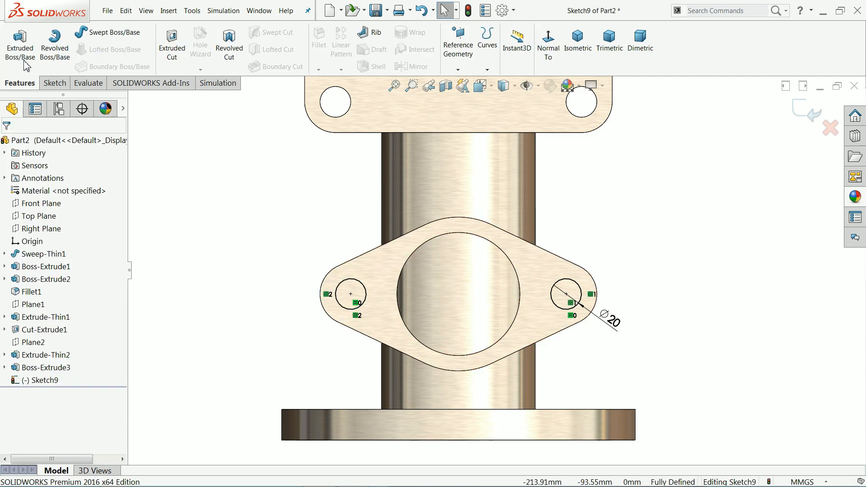
{"action": "left_click", "coordinate": [179, 53]}
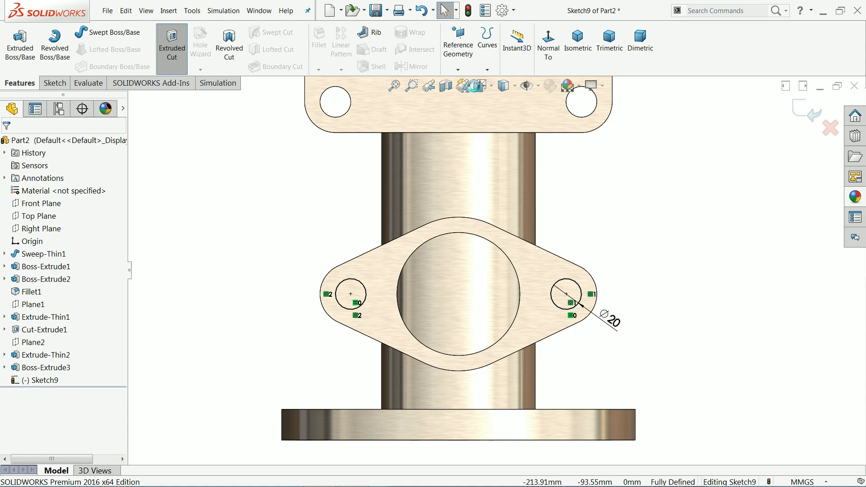
{"action": "left_click", "coordinate": [579, 48]}
{"action": "scroll", "coordinate": [497, 287], "scroll_direction": "down", "scroll_amount": 5}
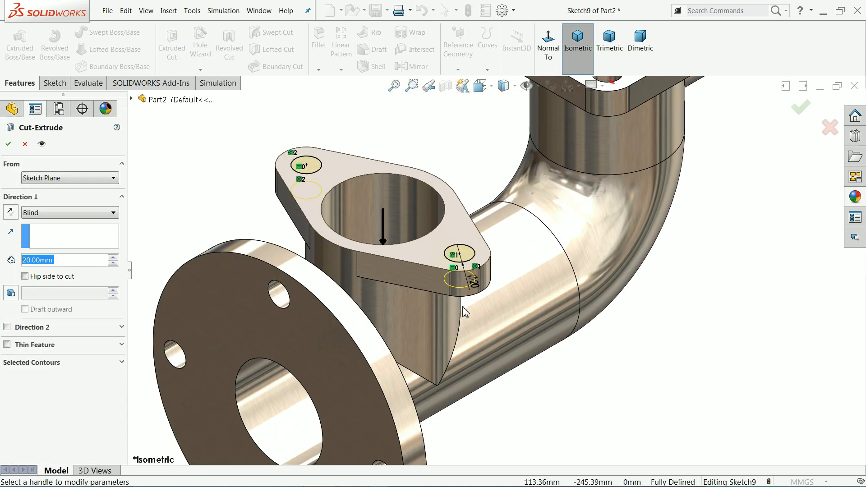
{"action": "left_click", "coordinate": [36, 213]}
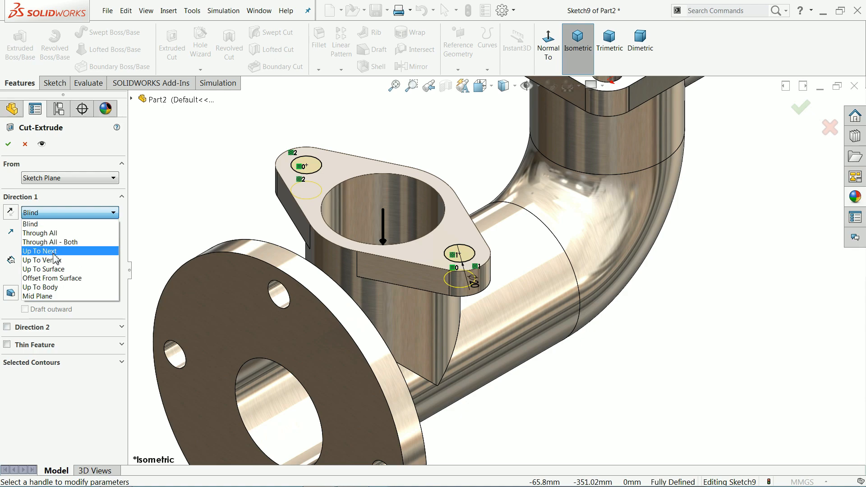
{"action": "left_click", "coordinate": [40, 248]}
{"action": "middle_click_drag", "start_coordinate": [512, 358], "coordinate": [456, 221]}
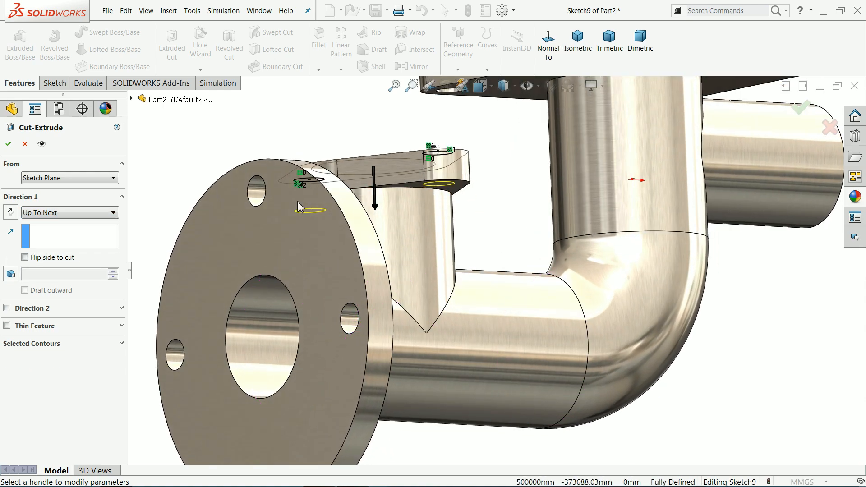
{"action": "left_click", "coordinate": [8, 144]}
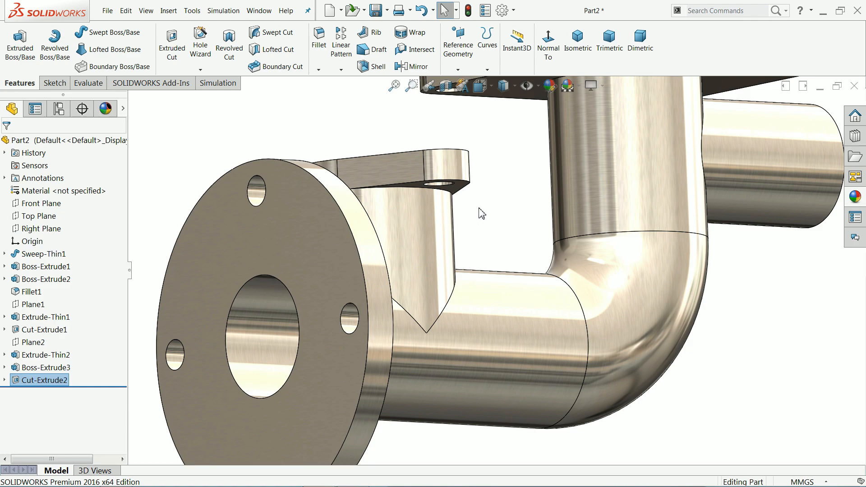
Step: Start a sketch on the two-lobed flange's outer face and convert the central bore's circular edge into a sketch circle
{"action": "middle_click_drag", "start_coordinate": [482, 213], "coordinate": [486, 373]}
{"action": "left_click", "coordinate": [384, 194]}
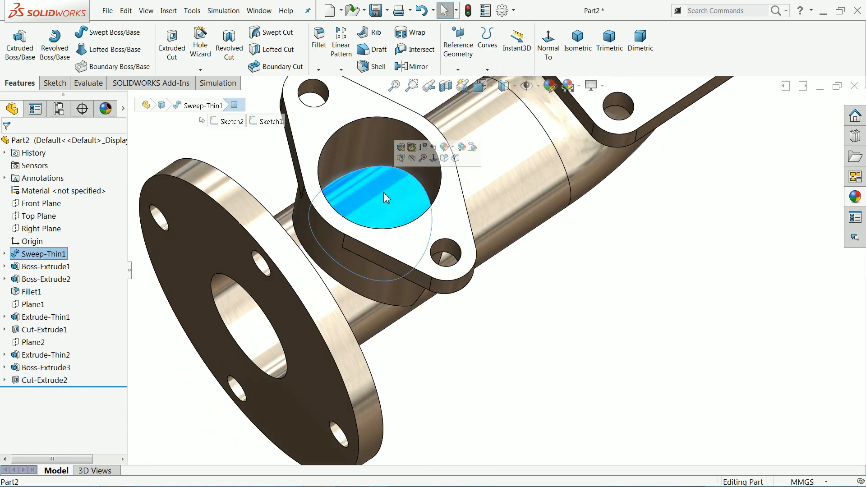
{"action": "left_click", "coordinate": [313, 149]}
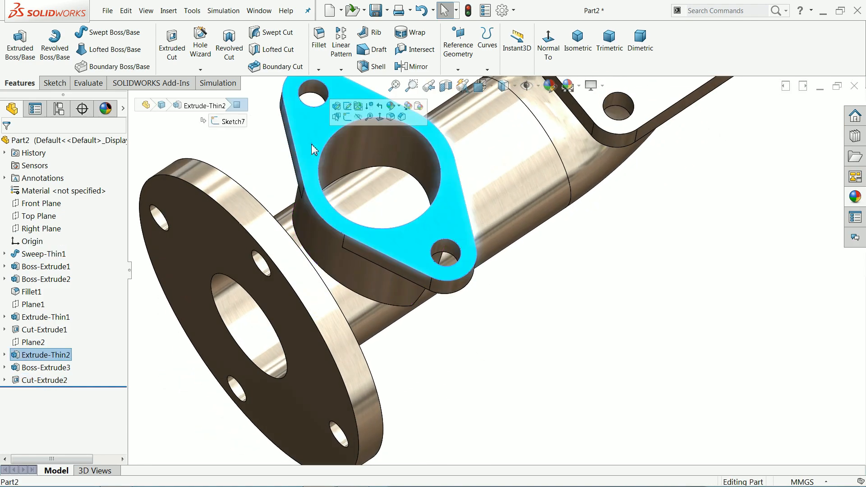
{"action": "left_click", "coordinate": [345, 118]}
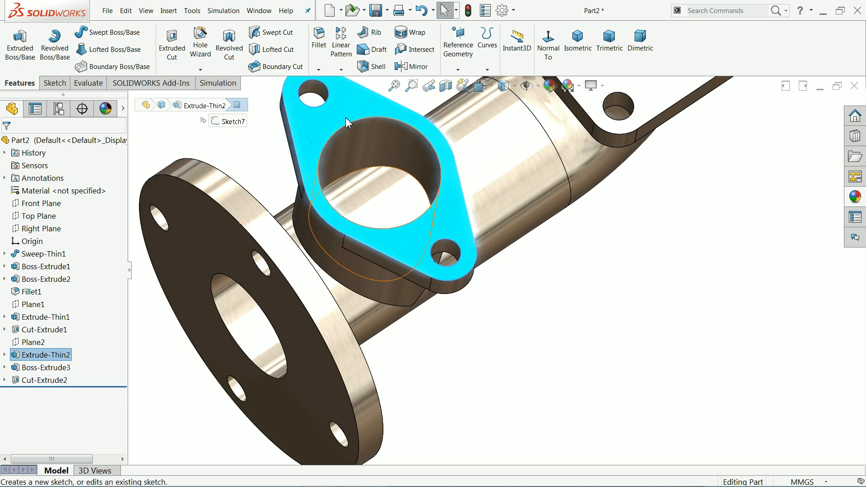
{"action": "left_click", "coordinate": [326, 144]}
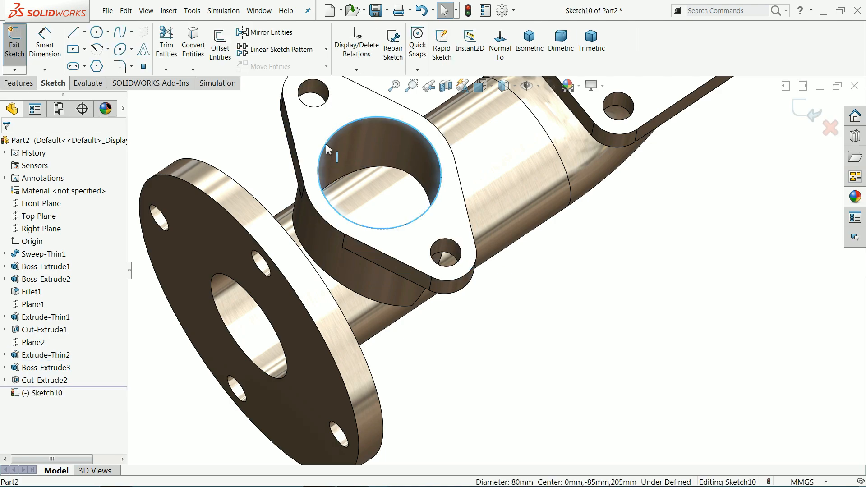
{"action": "left_click", "coordinate": [193, 41]}
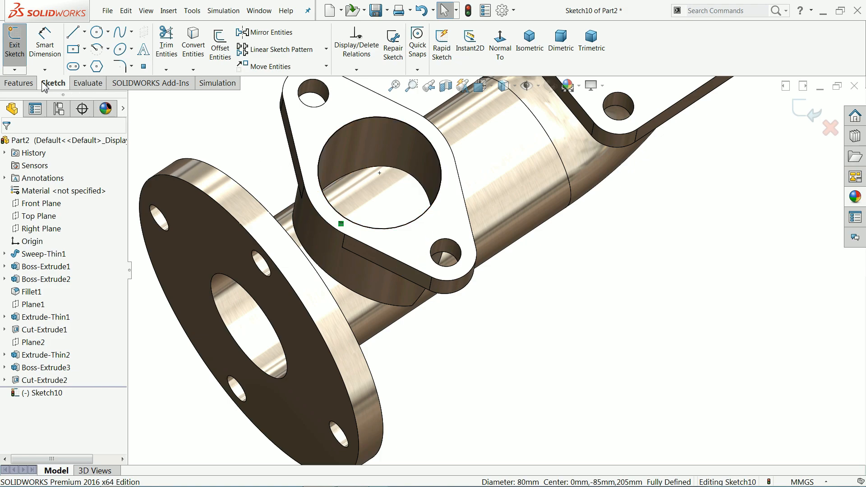
Step: Cut the converted bore circle into the main pipe with an Extruded Cut, Up To Surface at the pipe's inner face
{"action": "left_click", "coordinate": [18, 85]}
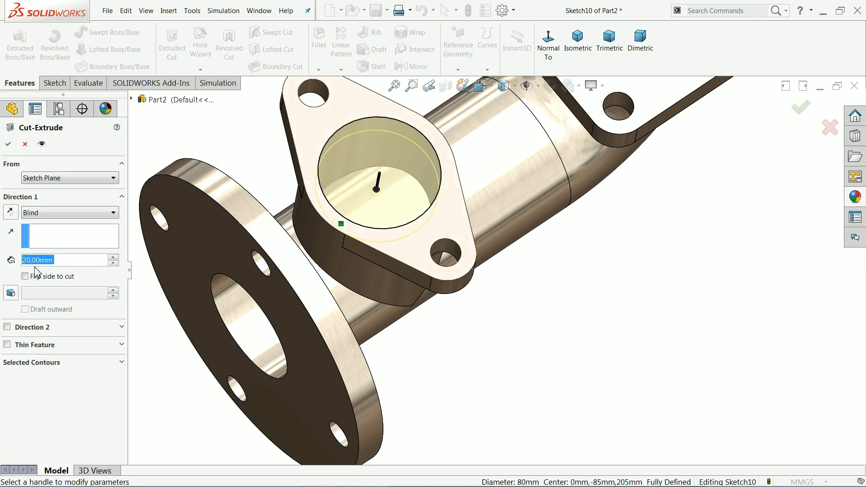
{"action": "left_click", "coordinate": [33, 217]}
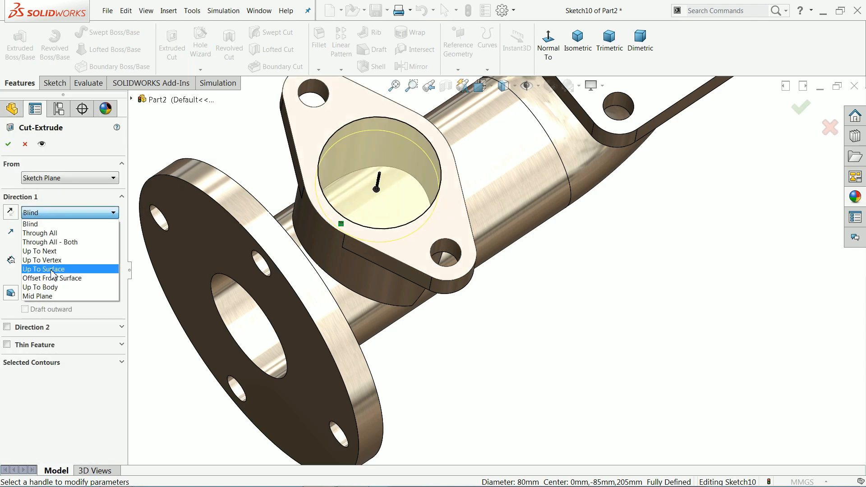
{"action": "left_click", "coordinate": [52, 269]}
{"action": "middle_click_drag", "start_coordinate": [515, 309], "coordinate": [543, 166]}
{"action": "left_click", "coordinate": [559, 125]}
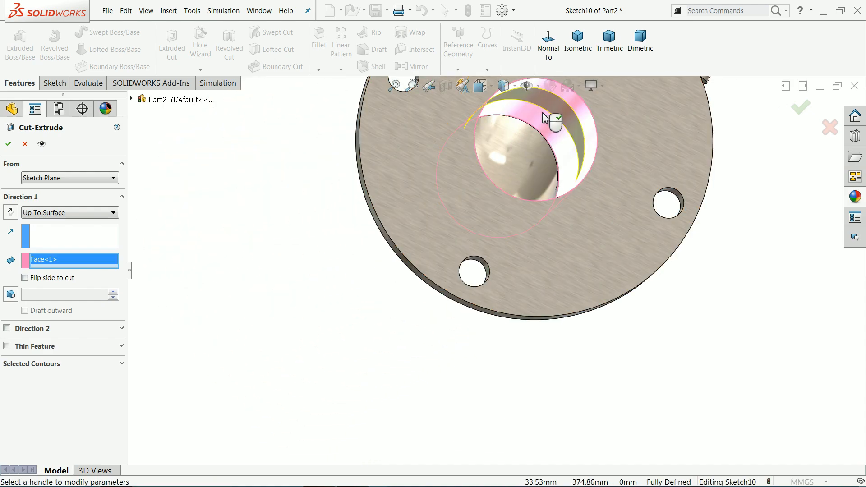
{"action": "scroll", "coordinate": [561, 210], "scroll_direction": "up", "scroll_amount": 4}
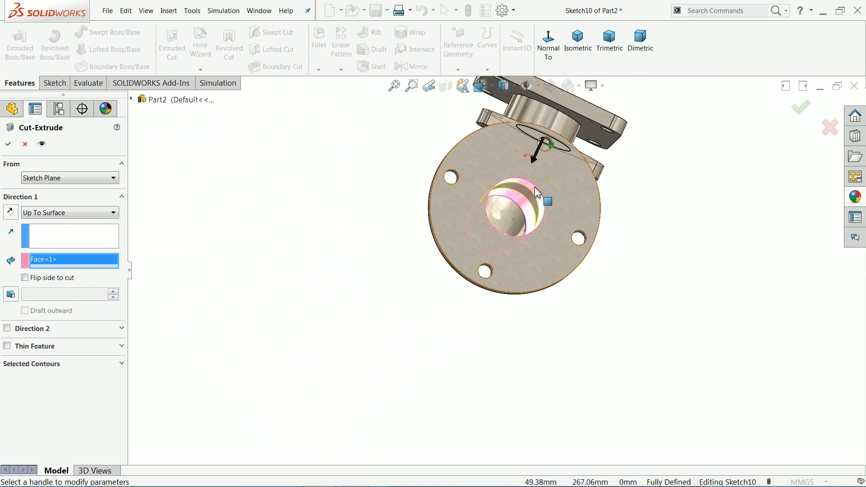
{"action": "scroll", "coordinate": [522, 193], "scroll_direction": "down", "scroll_amount": 1}
{"action": "scroll", "coordinate": [523, 199], "scroll_direction": "down", "scroll_amount": 4}
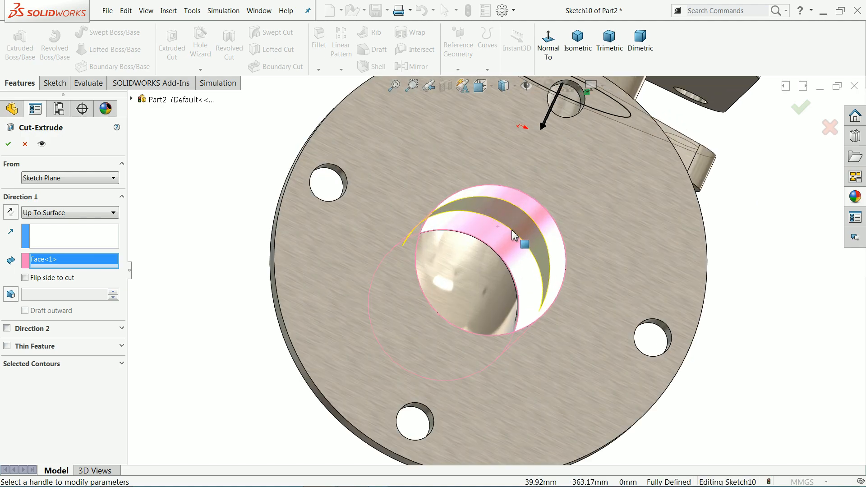
{"action": "left_click", "coordinate": [9, 145]}
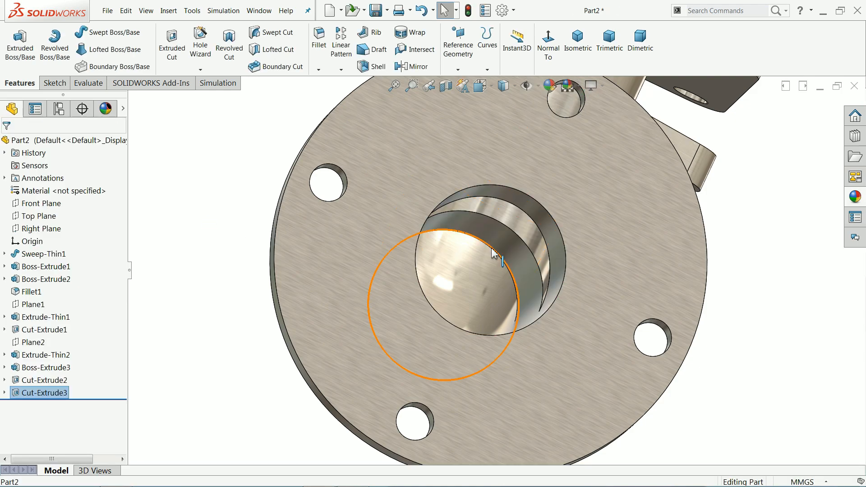
Step: Inspect the opened branch bore on the model and check the chamfer and fillet callouts on the exercise 101 drawing in Windows Photo Viewer
{"action": "middle_click_drag", "start_coordinate": [495, 254], "coordinate": [412, 356]}
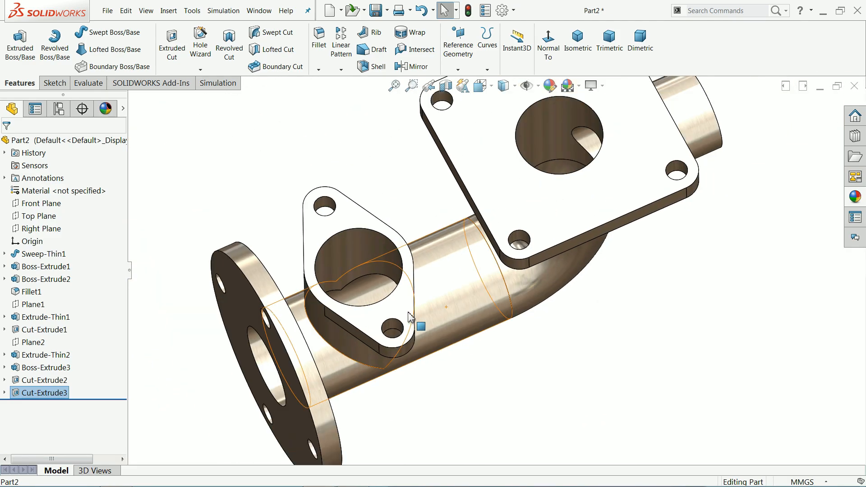
{"action": "middle_click_drag", "start_coordinate": [409, 317], "coordinate": [396, 240]}
{"action": "middle_click_drag", "start_coordinate": [410, 248], "coordinate": [384, 252]}
{"action": "scroll", "coordinate": [384, 252], "scroll_direction": "up", "scroll_amount": 6}
{"action": "middle_click_drag", "start_coordinate": [531, 270], "coordinate": [575, 110]}
{"action": "left_click", "coordinate": [588, 54]}
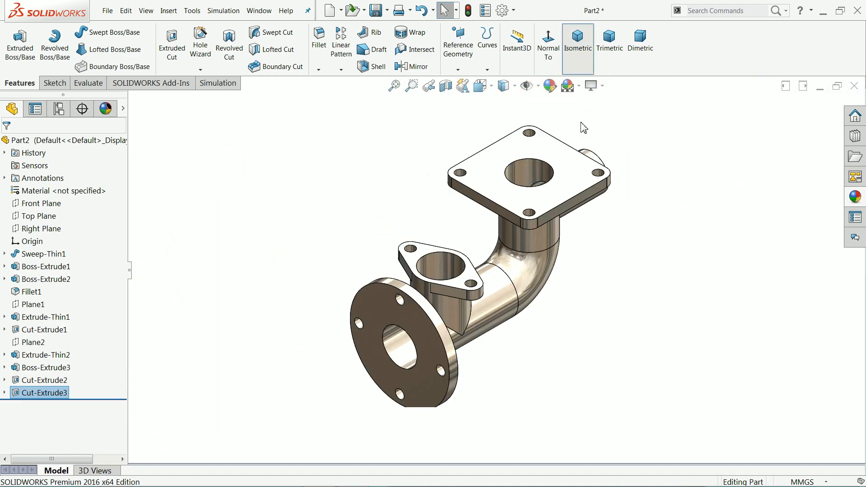
{"action": "scroll", "coordinate": [522, 274], "scroll_direction": "down", "scroll_amount": 2}
{"action": "key", "text": "alt+Tab"}
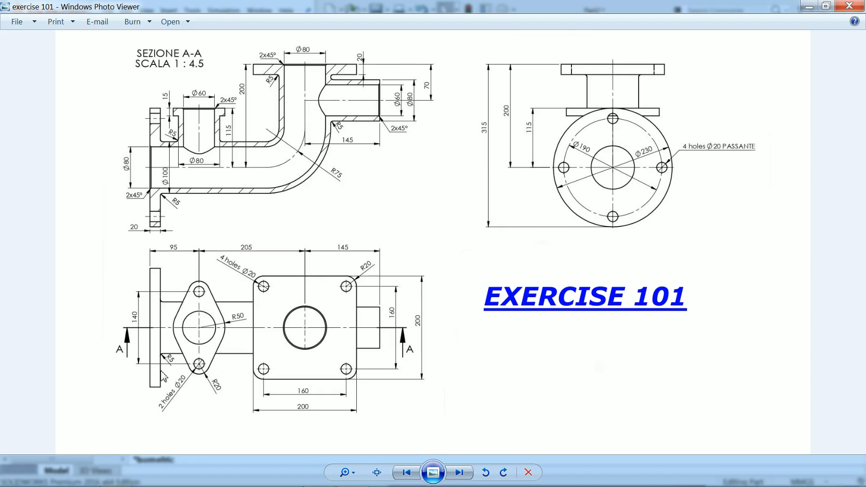
{"action": "scroll", "coordinate": [132, 199], "scroll_direction": "up", "scroll_amount": 2}
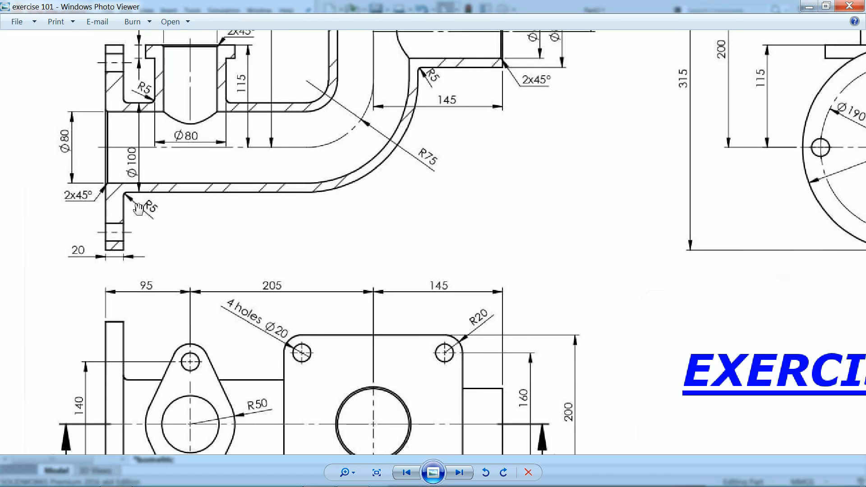
{"action": "scroll", "coordinate": [85, 205], "scroll_direction": "down", "scroll_amount": 2}
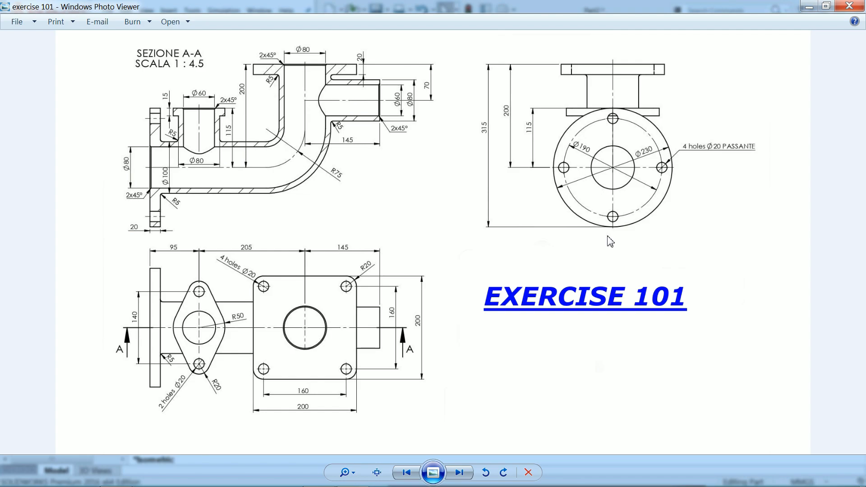
{"action": "left_click", "coordinate": [809, 6]}
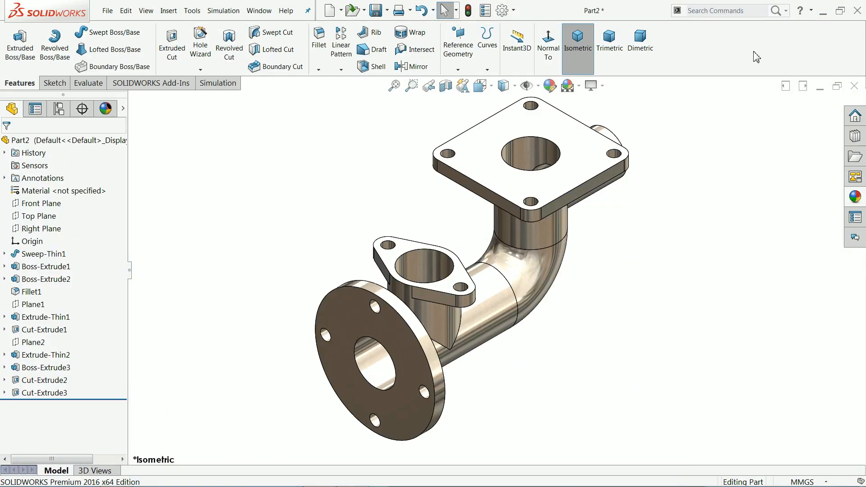
Step: Set up a 2 mm by 45° chamfer with only the round flange's central bore edge selected
{"action": "left_click", "coordinate": [319, 69]}
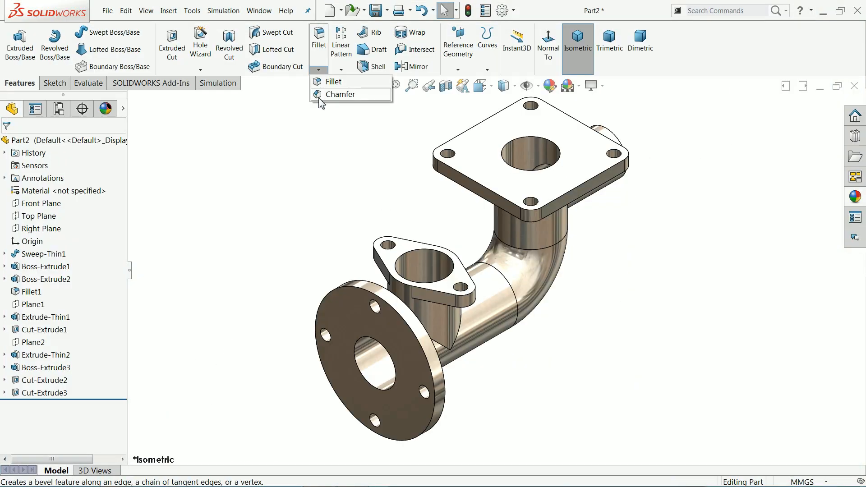
{"action": "left_click", "coordinate": [325, 93]}
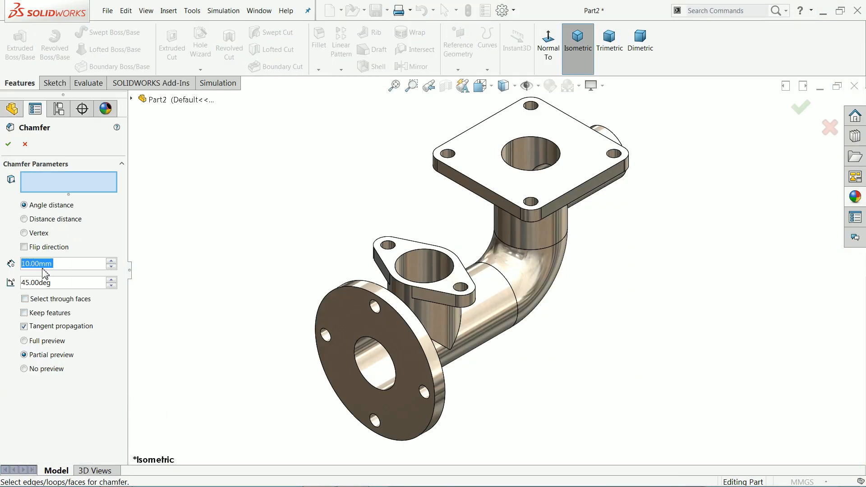
{"action": "type", "text": "2"}
{"action": "key", "text": "Return"}
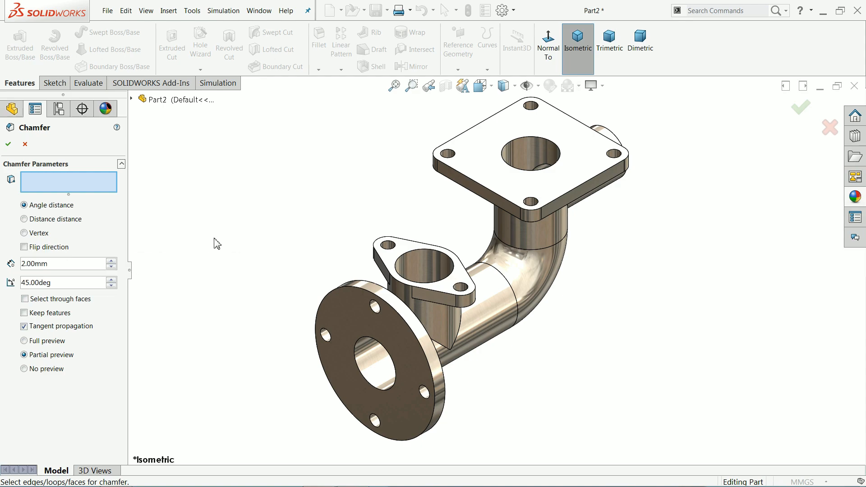
{"action": "left_click", "coordinate": [371, 387]}
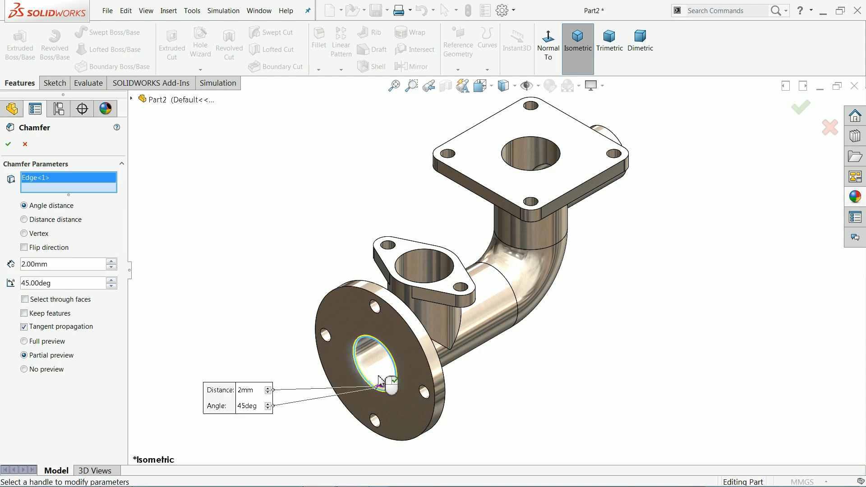
{"action": "left_click", "coordinate": [448, 280]}
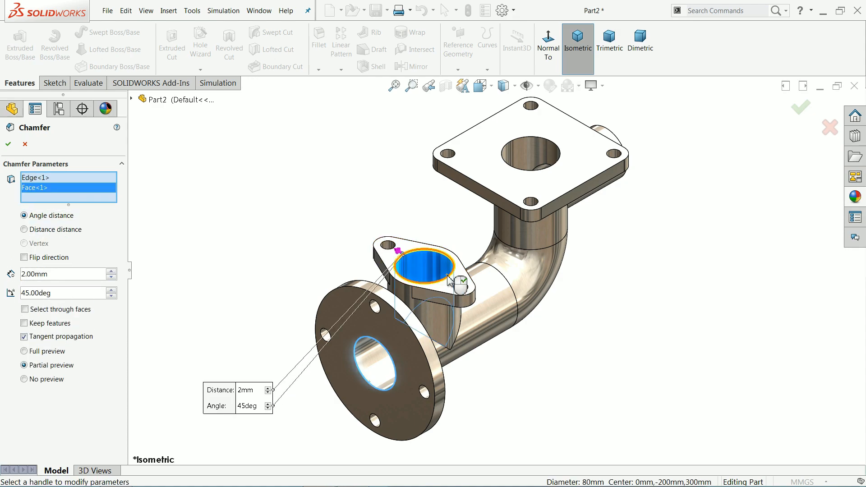
{"action": "right_click", "coordinate": [48, 190]}
{"action": "left_click", "coordinate": [72, 207]}
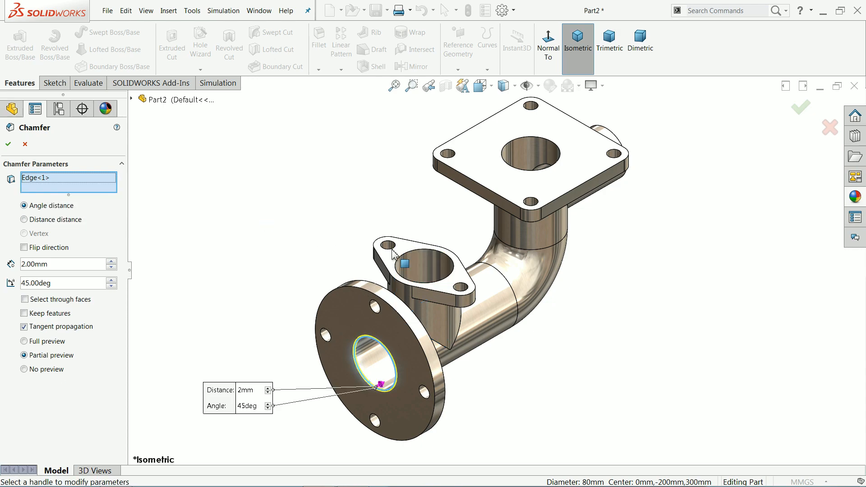
Step: Add the bore edges of the two-lobed flange, square flange and side pipe's open end to the chamfer and create it
{"action": "left_click", "coordinate": [420, 254]}
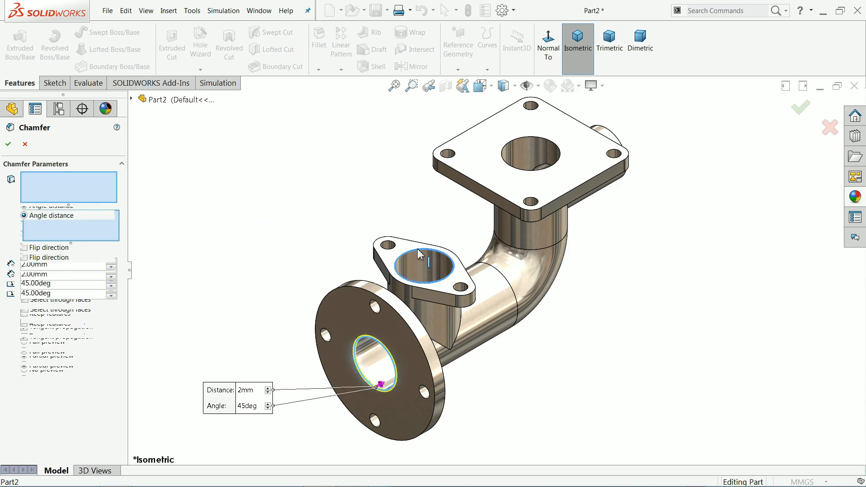
{"action": "left_click", "coordinate": [558, 151]}
{"action": "middle_click_drag", "start_coordinate": [657, 180], "coordinate": [592, 197]}
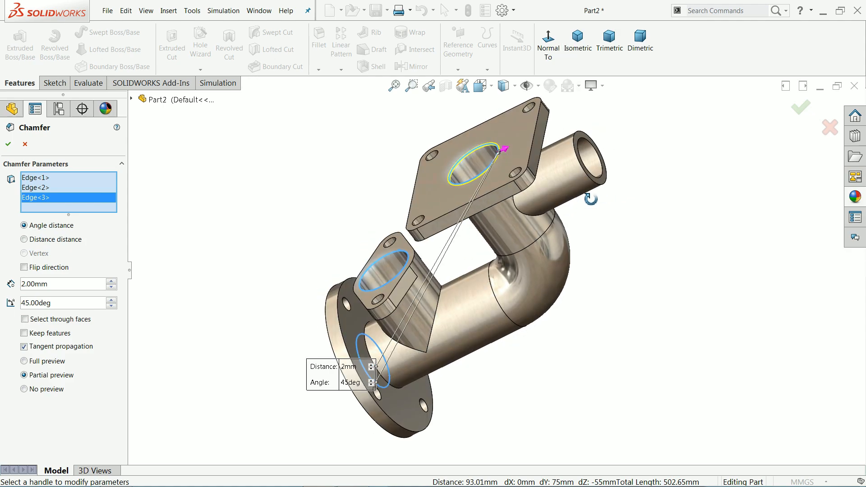
{"action": "left_click", "coordinate": [605, 179]}
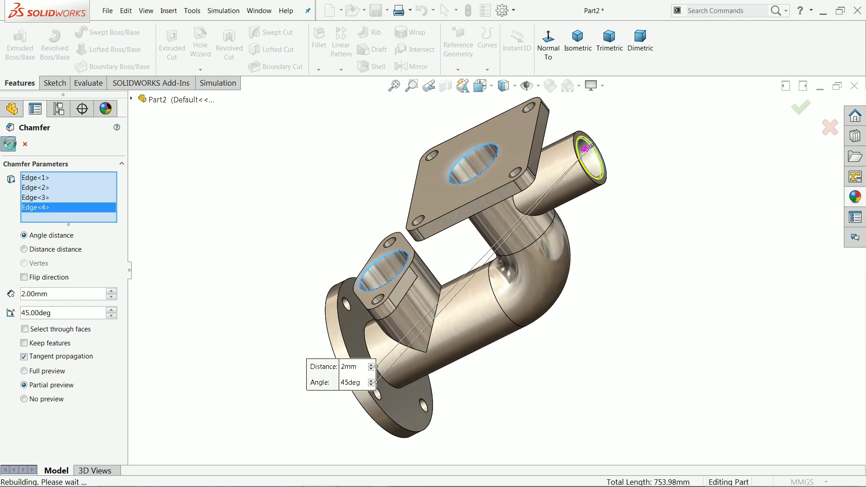
{"action": "key", "text": "Return"}
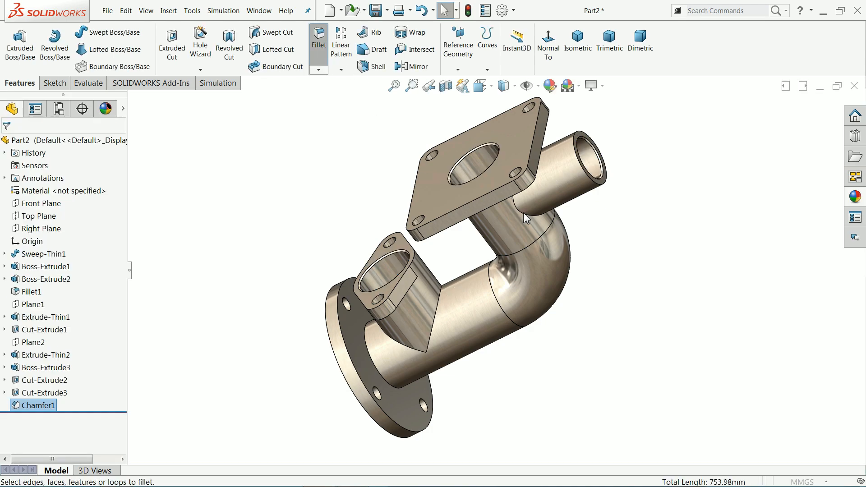
Step: Create a 5 mm fillet where the main pipe meets the square and round flanges and along the two-lobed flange's pipe junction
{"action": "middle_click_drag", "start_coordinate": [601, 234], "coordinate": [615, 121]}
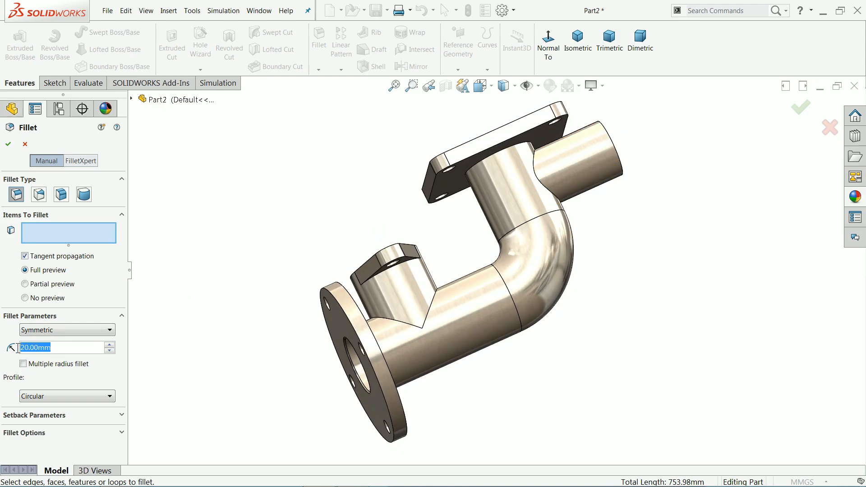
{"action": "type", "text": "5"}
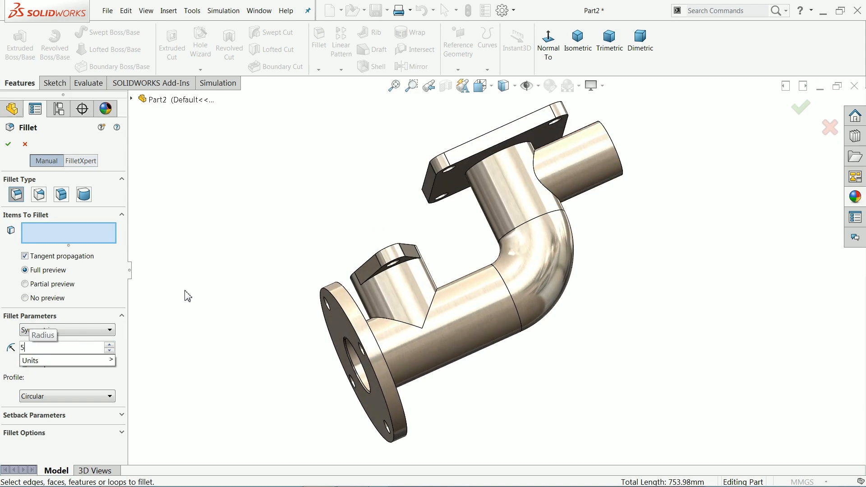
{"action": "left_click", "coordinate": [469, 175]}
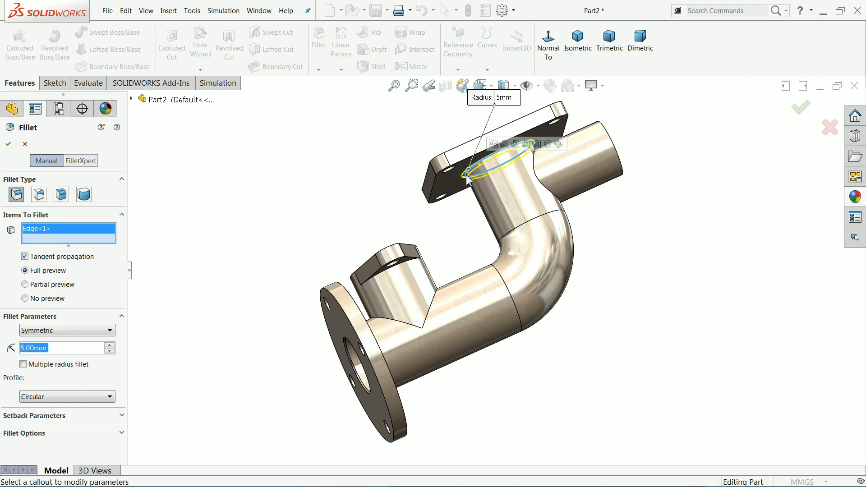
{"action": "left_click", "coordinate": [432, 317]}
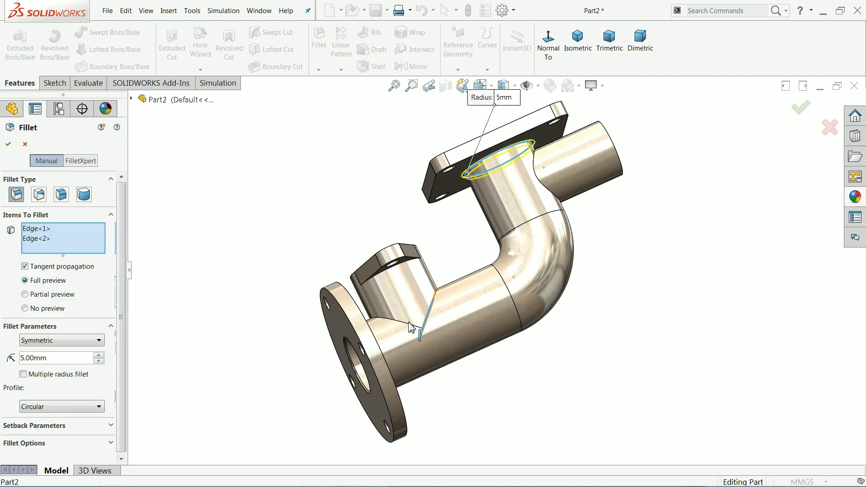
{"action": "left_click", "coordinate": [408, 329]}
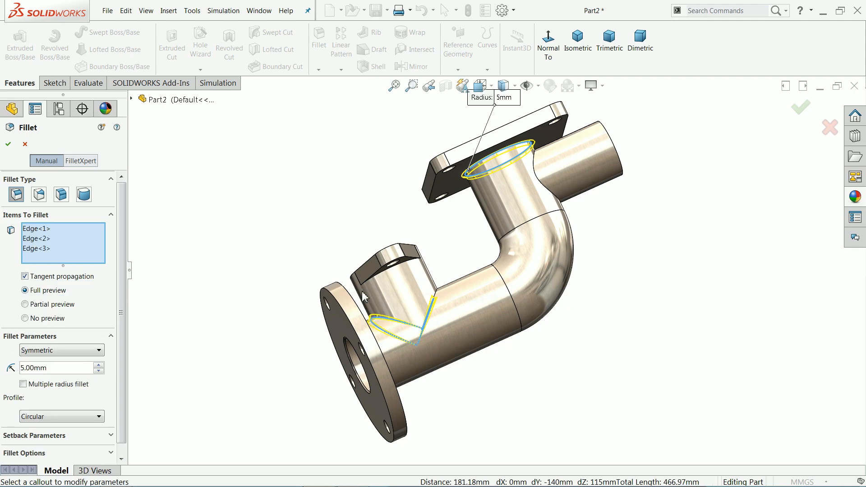
{"action": "middle_click_drag", "start_coordinate": [407, 329], "coordinate": [311, 271]}
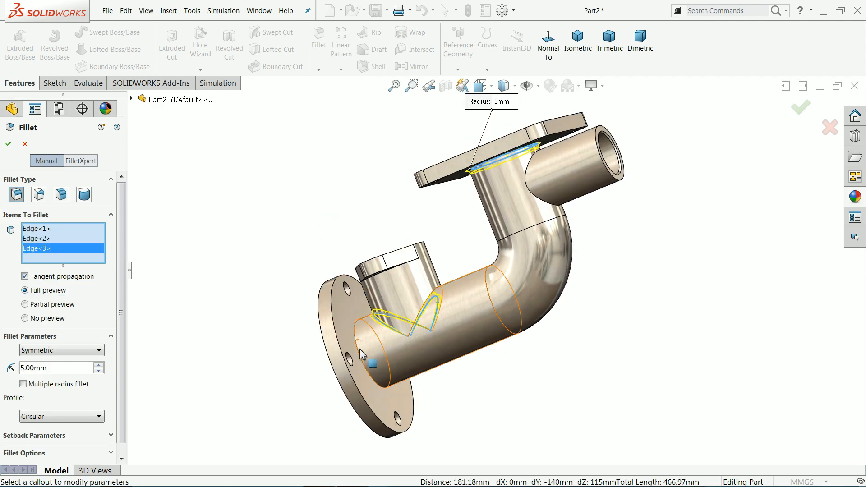
{"action": "left_click", "coordinate": [360, 365]}
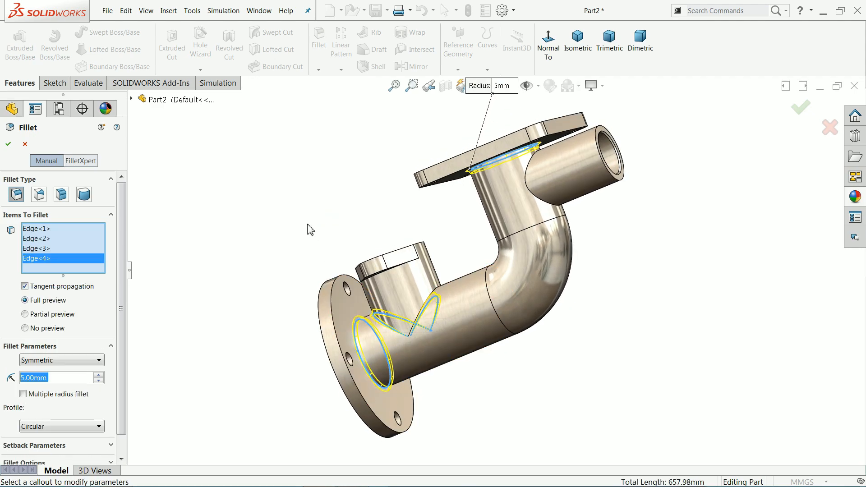
{"action": "middle_click_drag", "start_coordinate": [308, 228], "coordinate": [373, 272]}
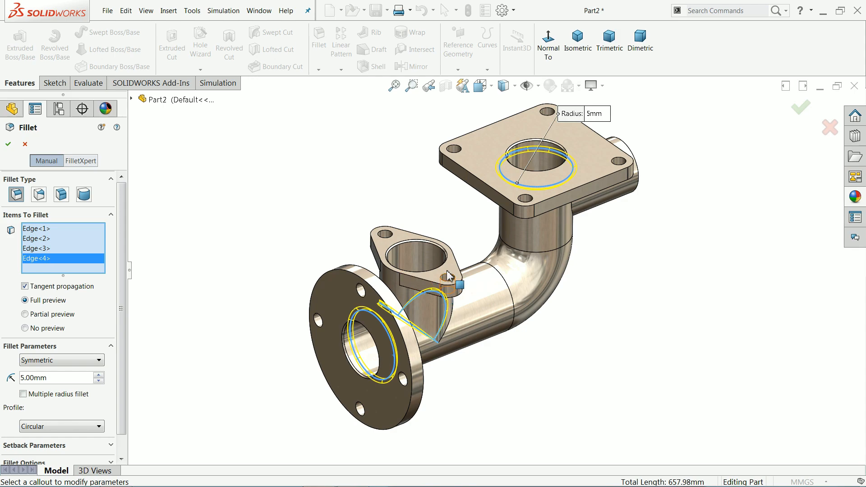
{"action": "left_click", "coordinate": [8, 146]}
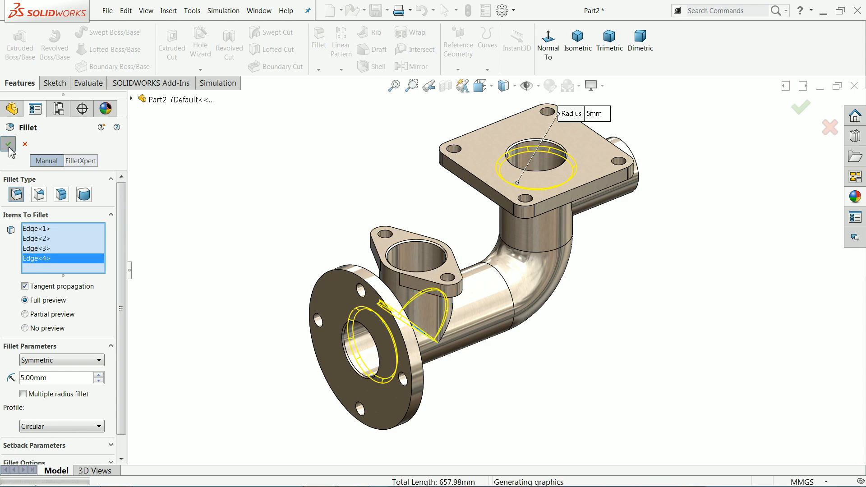
Step: Check the exercise 101 drawing in Windows Photo Viewer and set the two-lobed flange pipe's sketch circle diameter to 80 mm in SOLIDWORKS
{"action": "scroll", "coordinate": [406, 291], "scroll_direction": "down", "scroll_amount": 5}
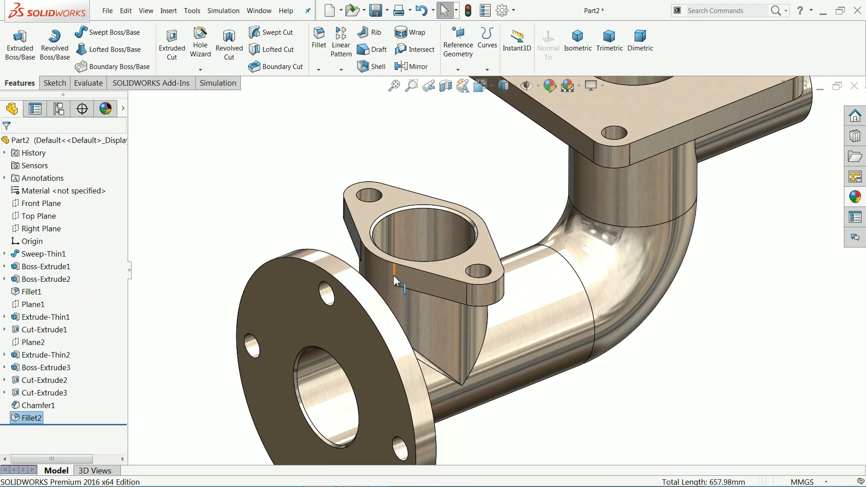
{"action": "scroll", "coordinate": [393, 281], "scroll_direction": "up", "scroll_amount": 3}
{"action": "key", "text": "alt+Tab"}
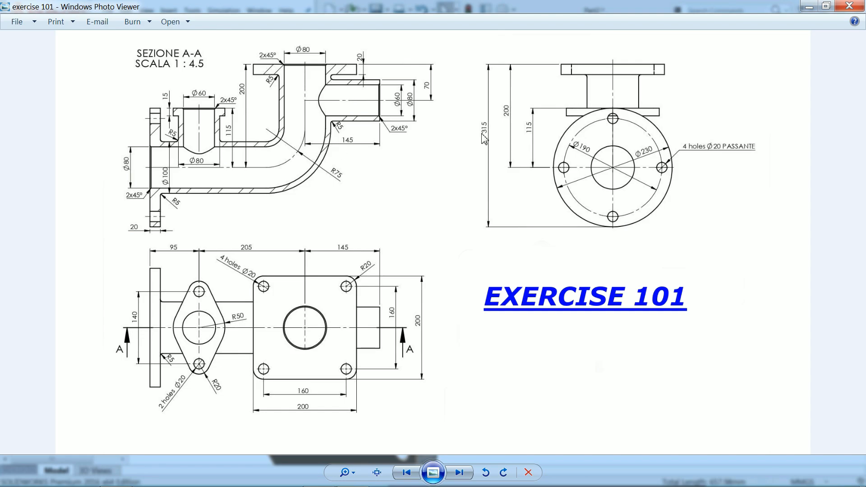
{"action": "left_click", "coordinate": [810, 7]}
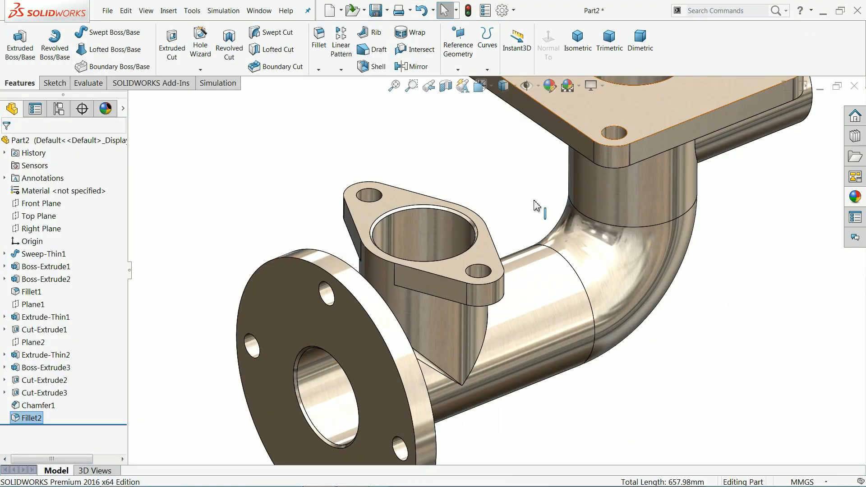
{"action": "left_click", "coordinate": [413, 330]}
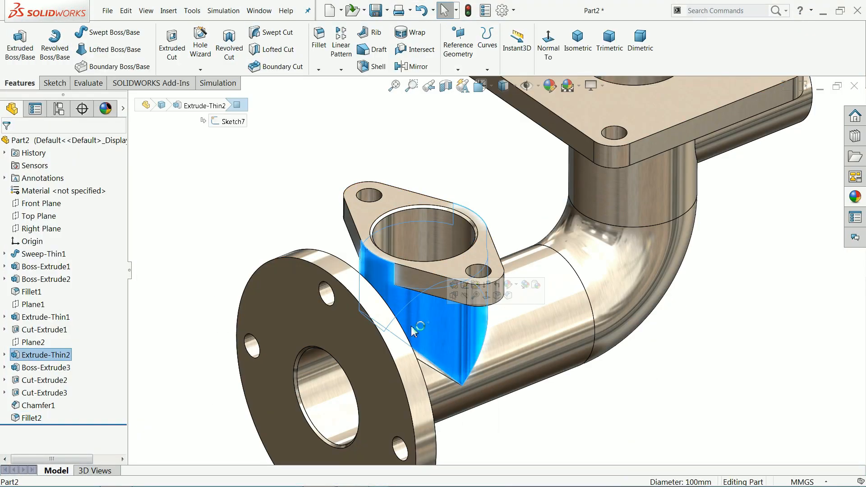
{"action": "left_click", "coordinate": [4, 355]}
{"action": "left_click", "coordinate": [42, 368]}
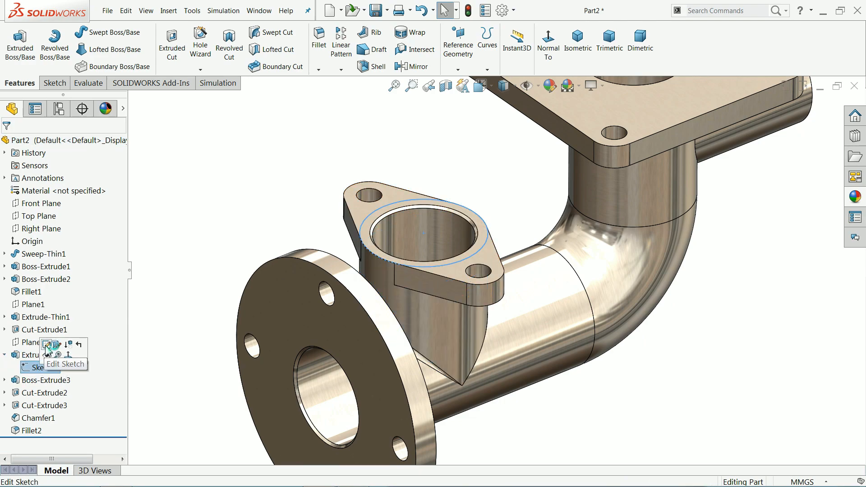
{"action": "left_click", "coordinate": [46, 344]}
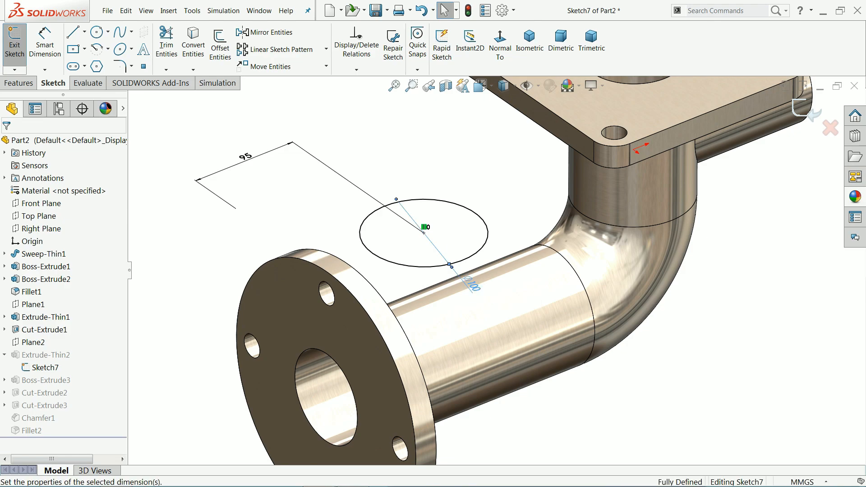
{"action": "double_click", "coordinate": [473, 285]}
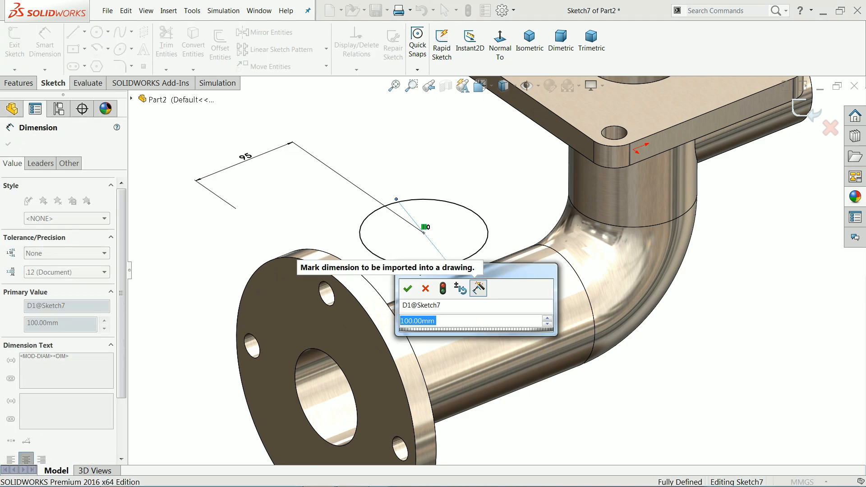
{"action": "type", "text": "80"}
{"action": "left_click", "coordinate": [408, 290]}
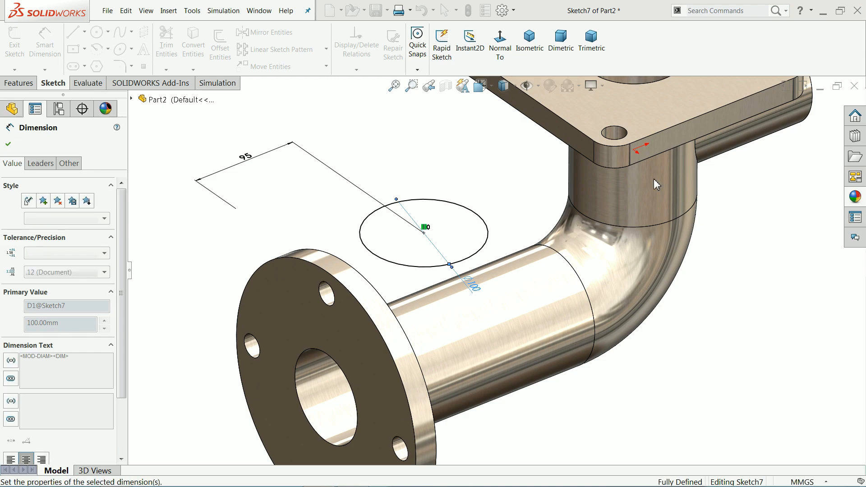
{"action": "left_click", "coordinate": [813, 115]}
{"action": "left_click", "coordinate": [813, 115]}
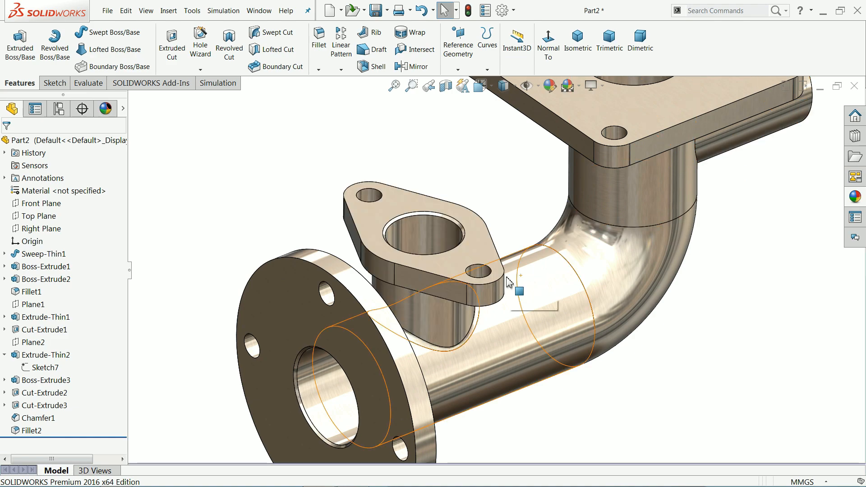
Step: Edit the existing 5 mm fillet to add the edge where the small vertical pipe meets the two-lobed flange's underside
{"action": "mouse_move", "coordinate": [515, 291]}
{"action": "middle_mouse_down"}
{"action": "mouse_move", "coordinate": [500, 183]}
{"action": "mouse_move", "coordinate": [464, 164]}
{"action": "mouse_move", "coordinate": [458, 145]}
{"action": "mouse_move", "coordinate": [478, 167]}
{"action": "middle_mouse_up"}
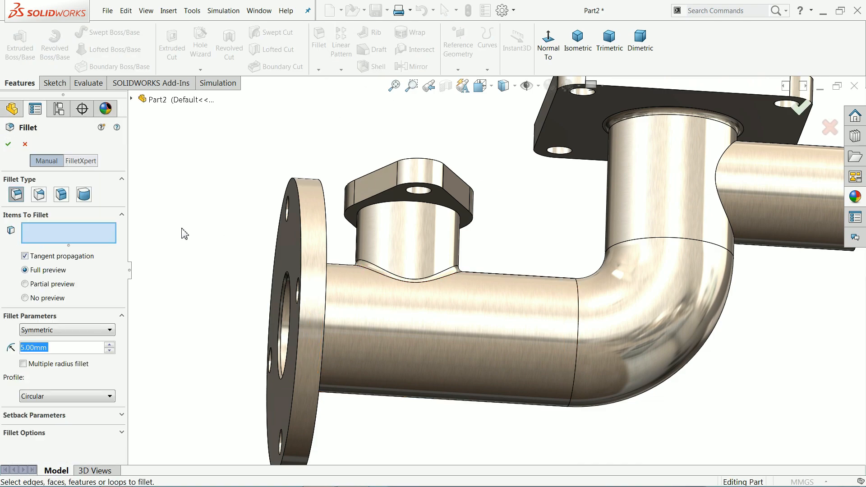
{"action": "left_click", "coordinate": [25, 144]}
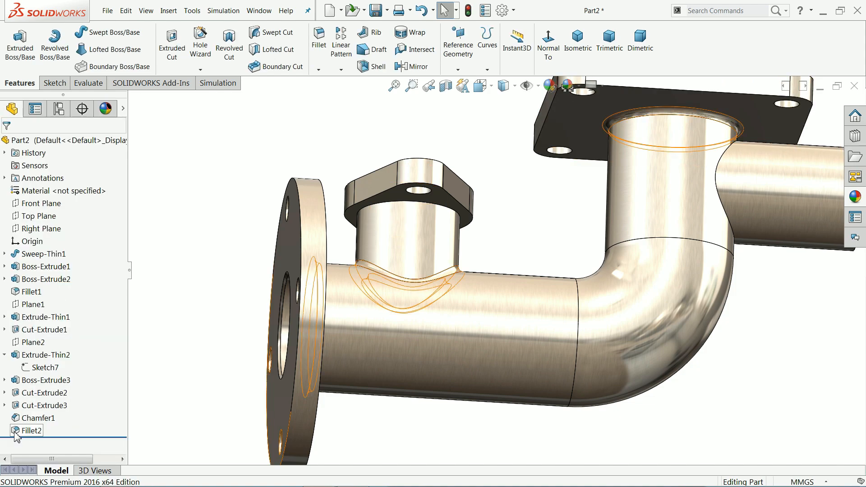
{"action": "left_click", "coordinate": [16, 432]}
{"action": "left_click", "coordinate": [21, 408]}
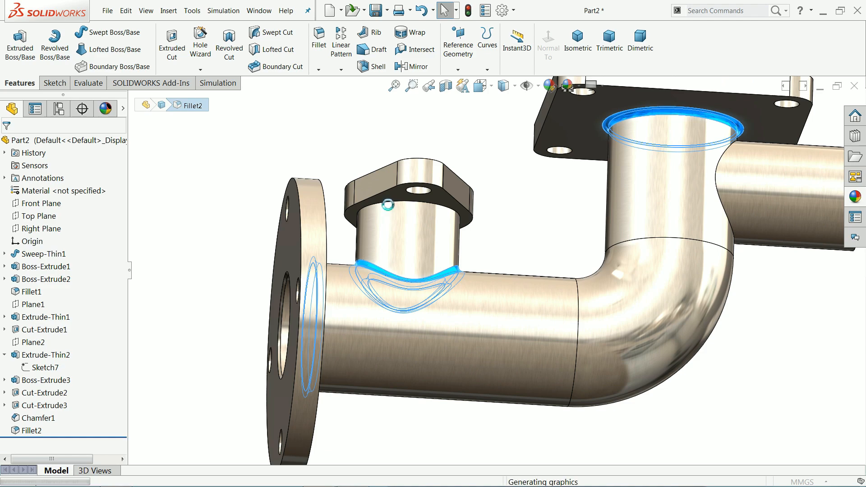
{"action": "left_click", "coordinate": [391, 207]}
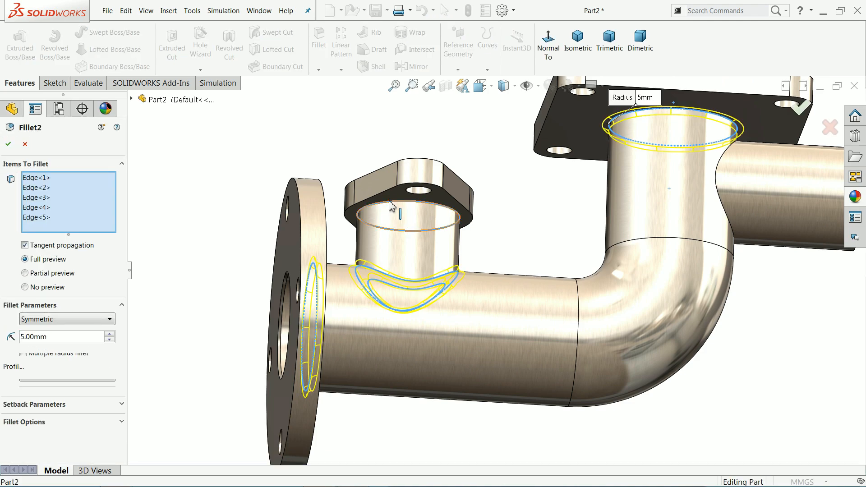
{"action": "left_click", "coordinate": [8, 144]}
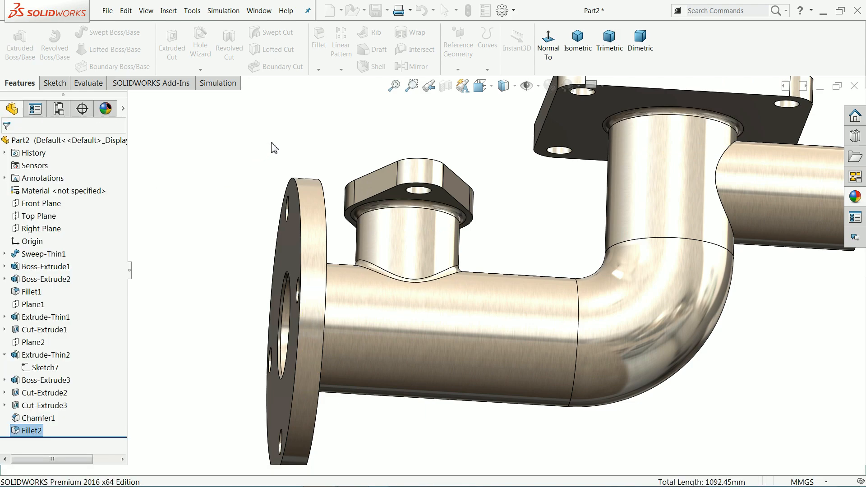
Step: Inspect the finished part's interior with a planar section view on the Right Plane and restore the full model display
{"action": "key", "text": "f"}
{"action": "middle_click_drag", "start_coordinate": [279, 154], "coordinate": [320, 229]}
{"action": "scroll", "coordinate": [354, 241], "scroll_direction": "up", "scroll_amount": 3}
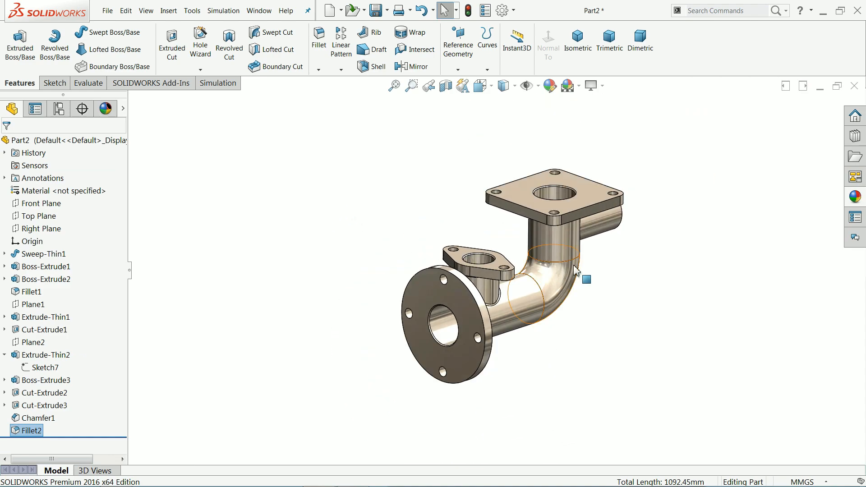
{"action": "scroll", "coordinate": [578, 277], "scroll_direction": "down", "scroll_amount": 1}
{"action": "left_click", "coordinate": [329, 205]}
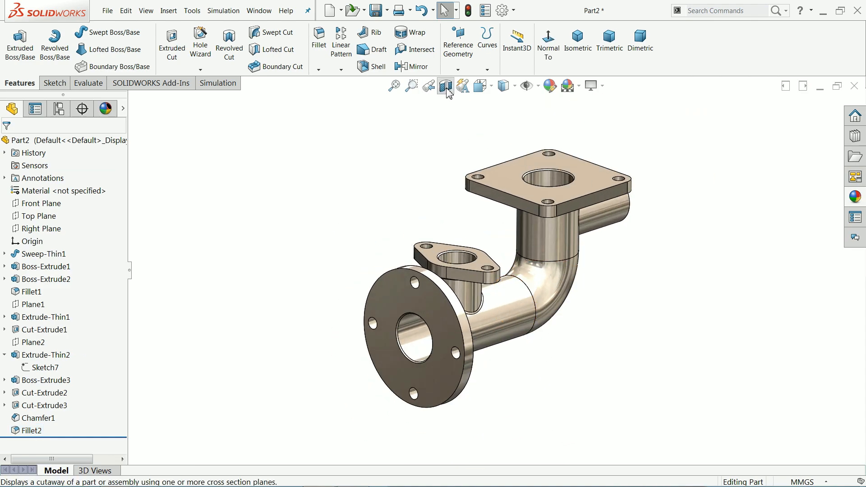
{"action": "left_click", "coordinate": [447, 87]}
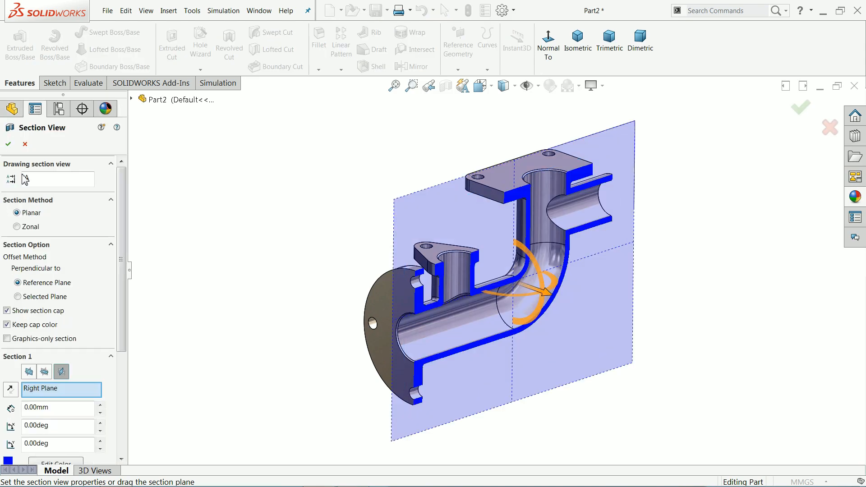
{"action": "left_click", "coordinate": [8, 145]}
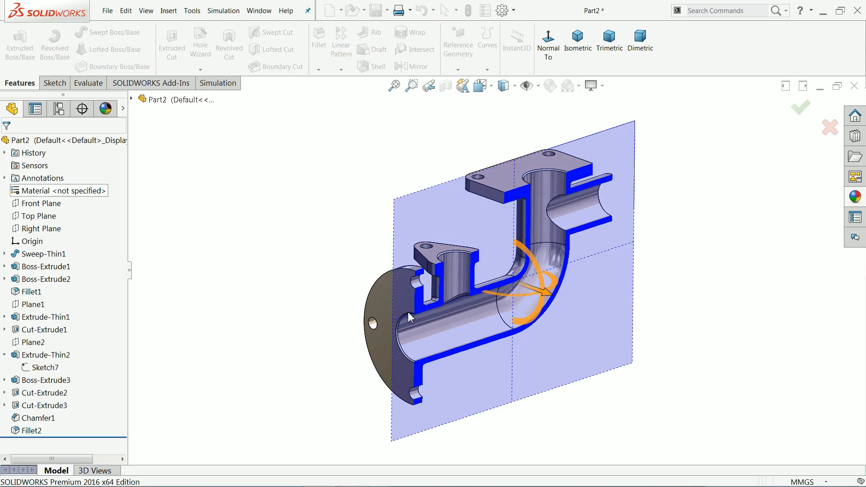
{"action": "scroll", "coordinate": [651, 278], "scroll_direction": "down", "scroll_amount": 2}
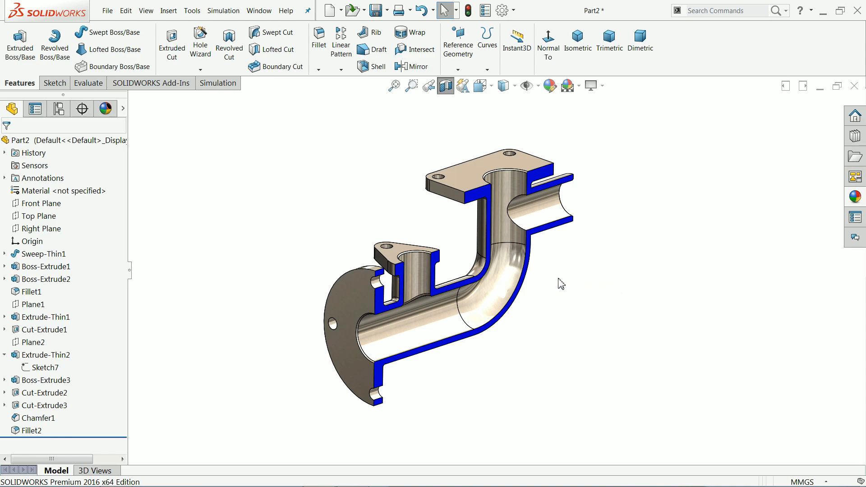
{"action": "middle_click_drag", "start_coordinate": [540, 288], "coordinate": [519, 289]}
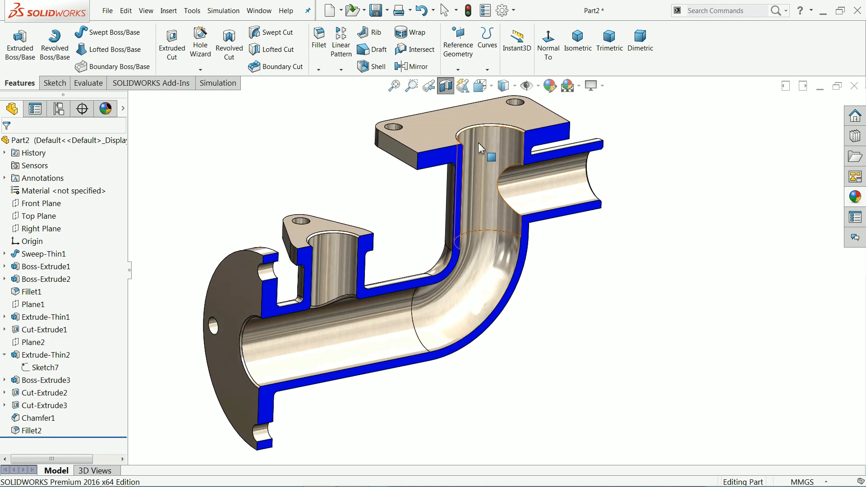
{"action": "left_click", "coordinate": [447, 87]}
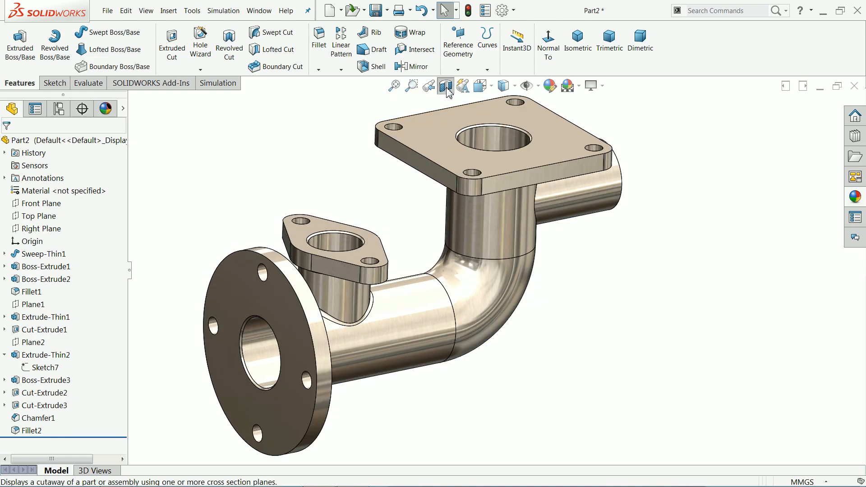
{"action": "mouse_move", "coordinate": [366, 193]}
{"action": "middle_mouse_down"}
{"action": "mouse_move", "coordinate": [368, 186]}
{"action": "mouse_move", "coordinate": [361, 194]}
{"action": "middle_mouse_up"}
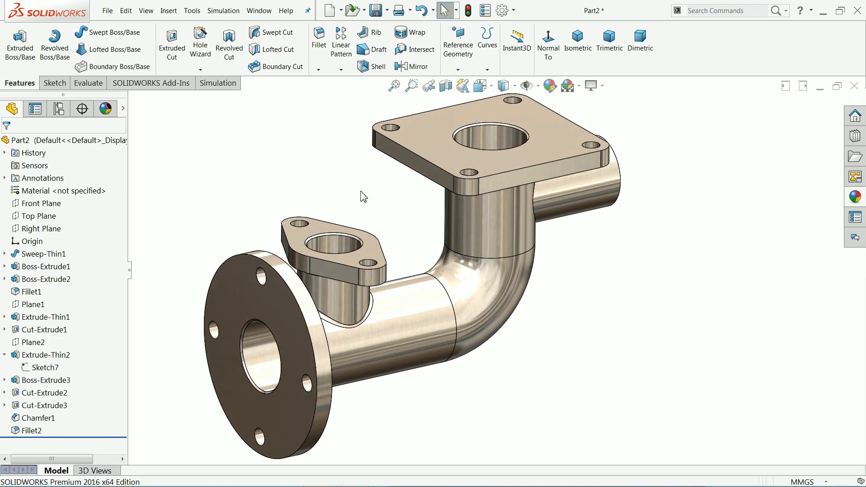